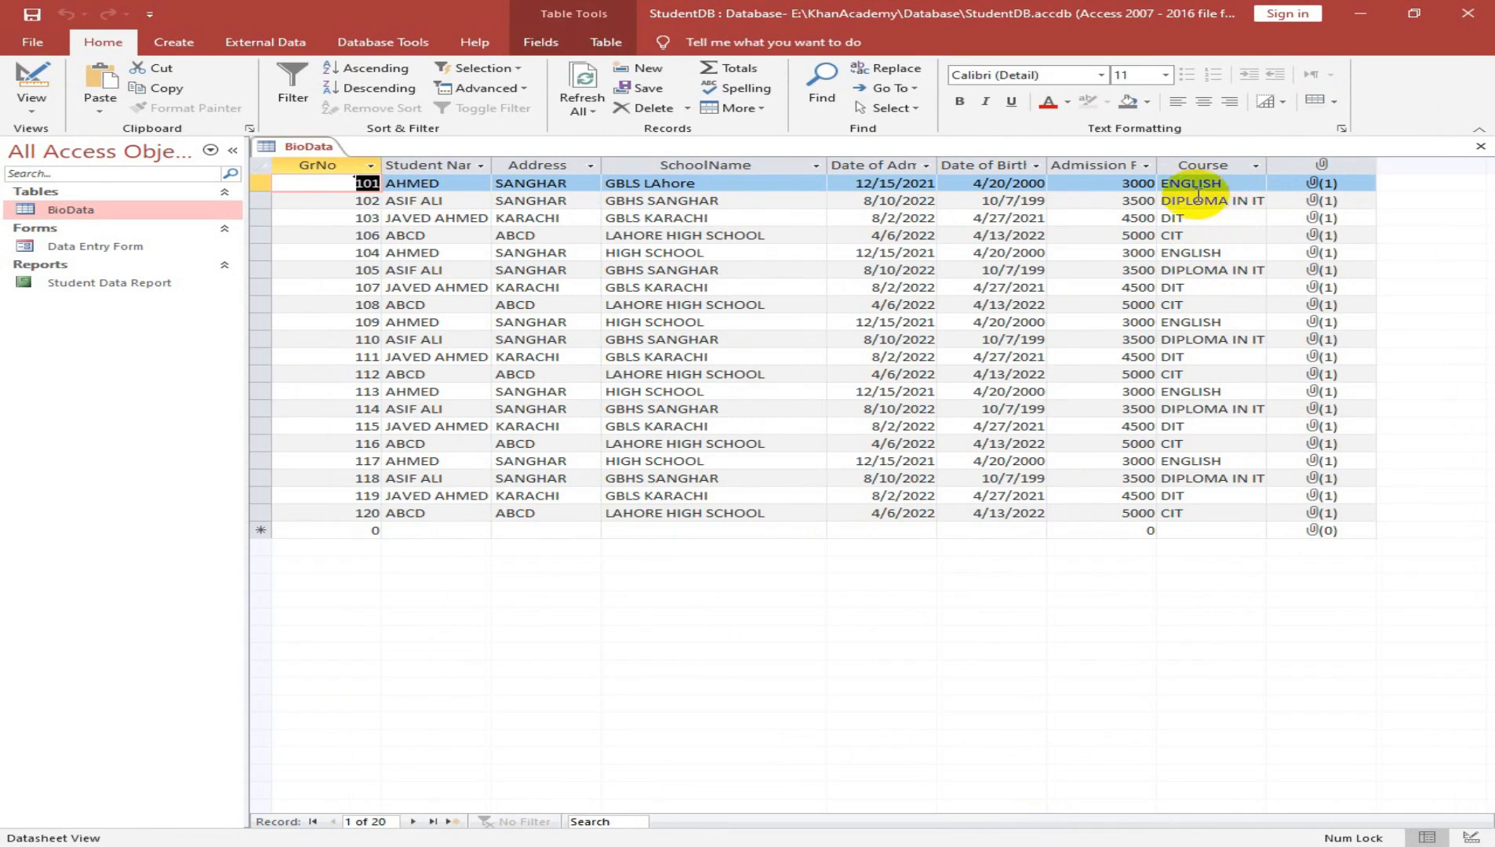
Step: Close the BioData table and start a new query with the Simple Query Wizard
right_click(302, 147)
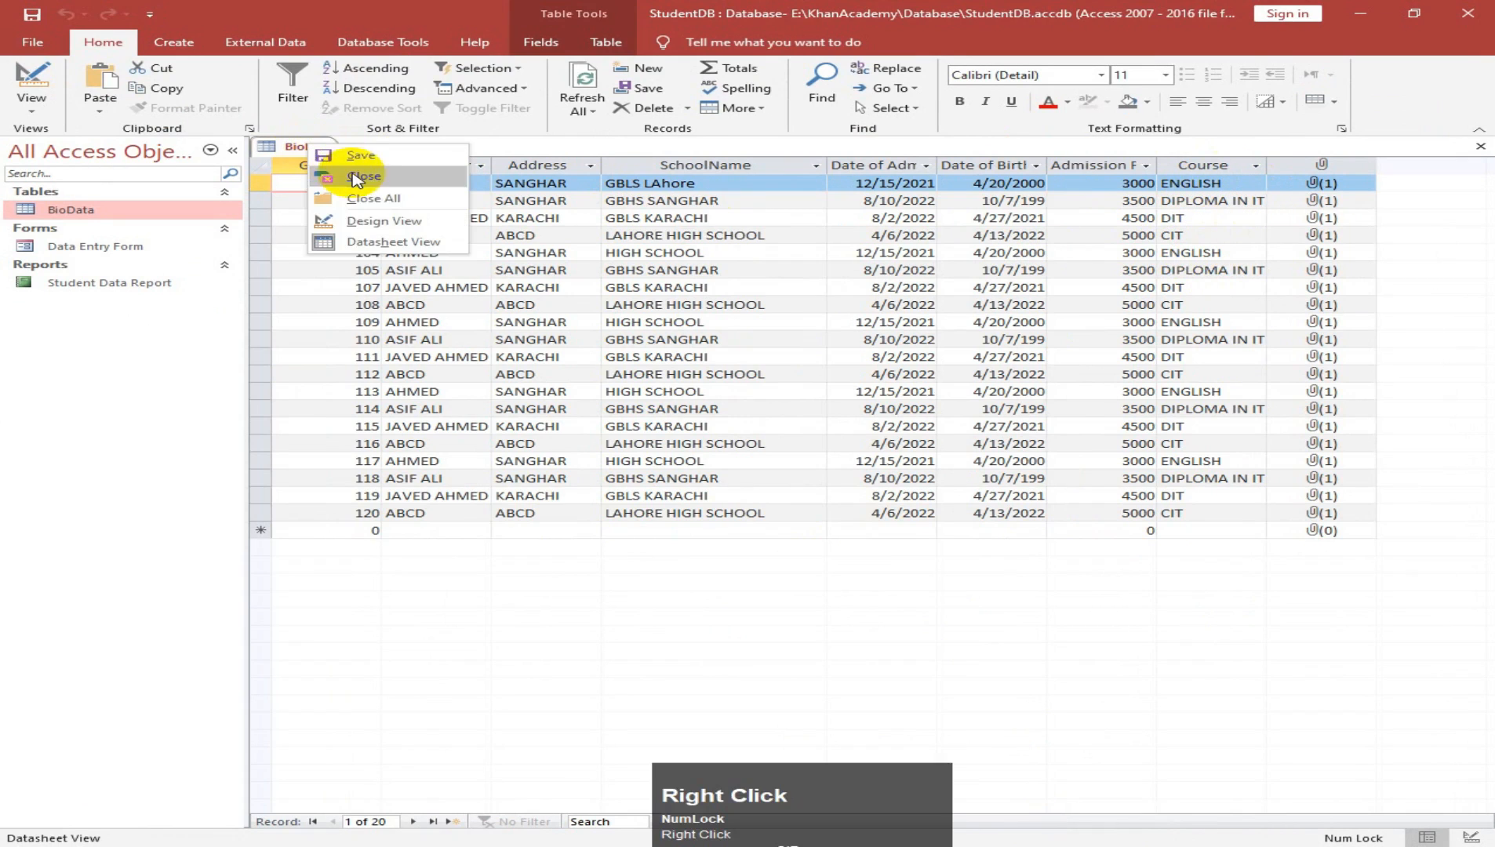
click(357, 174)
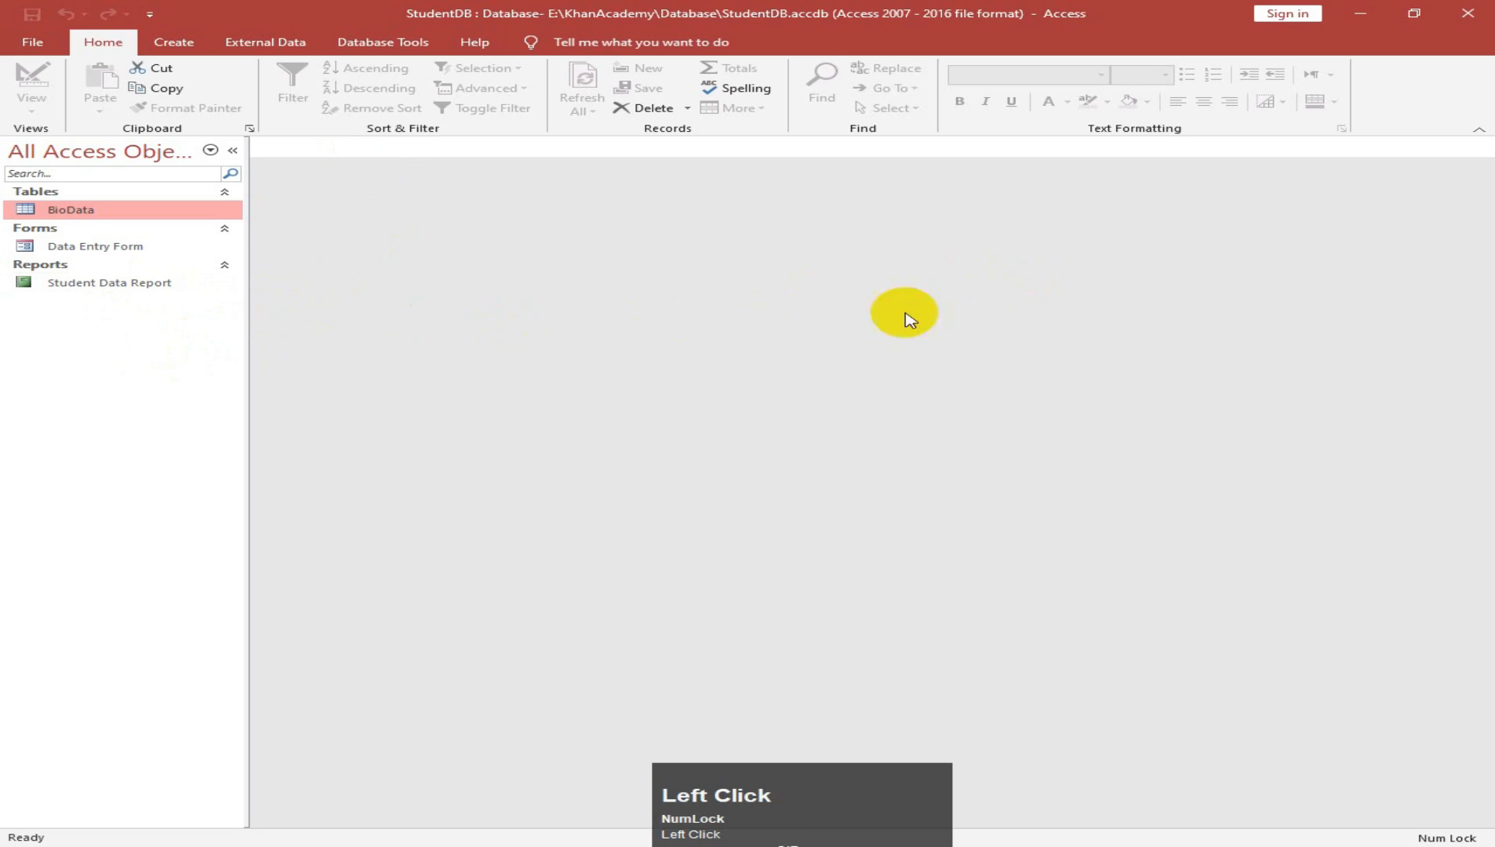
click(176, 43)
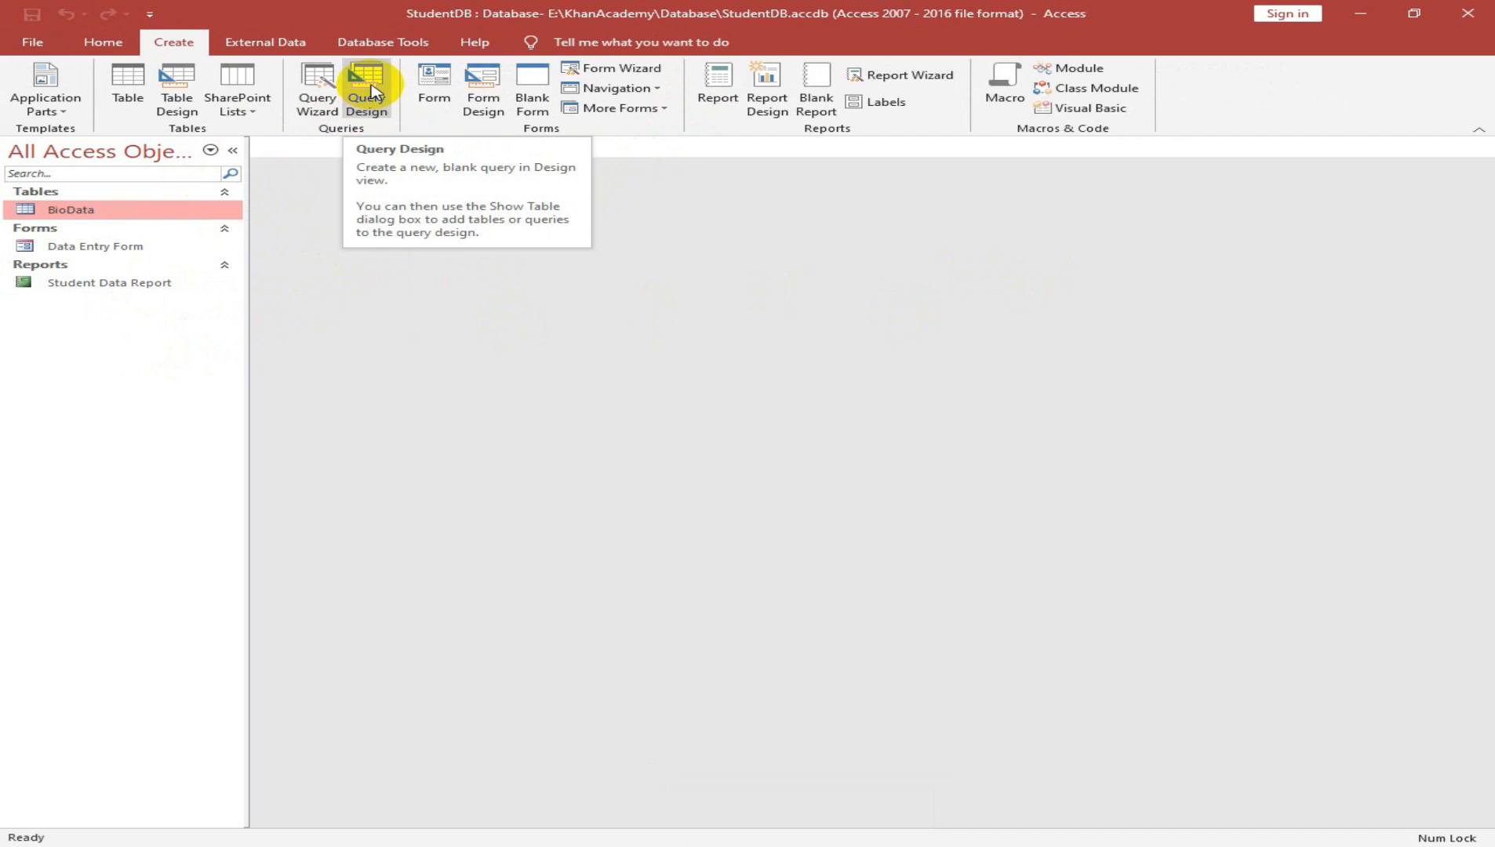
click(318, 78)
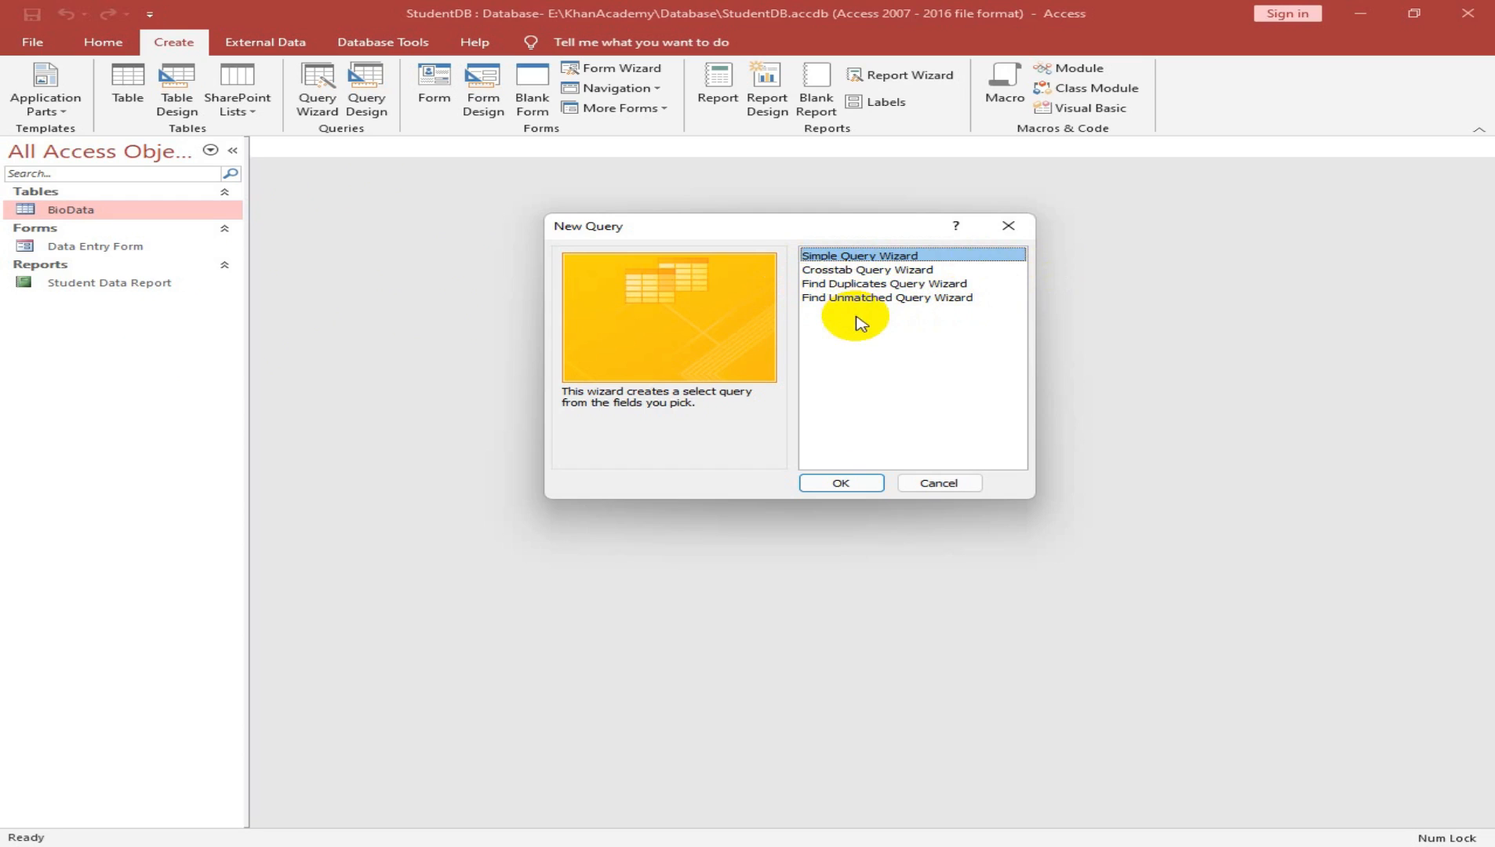
click(851, 484)
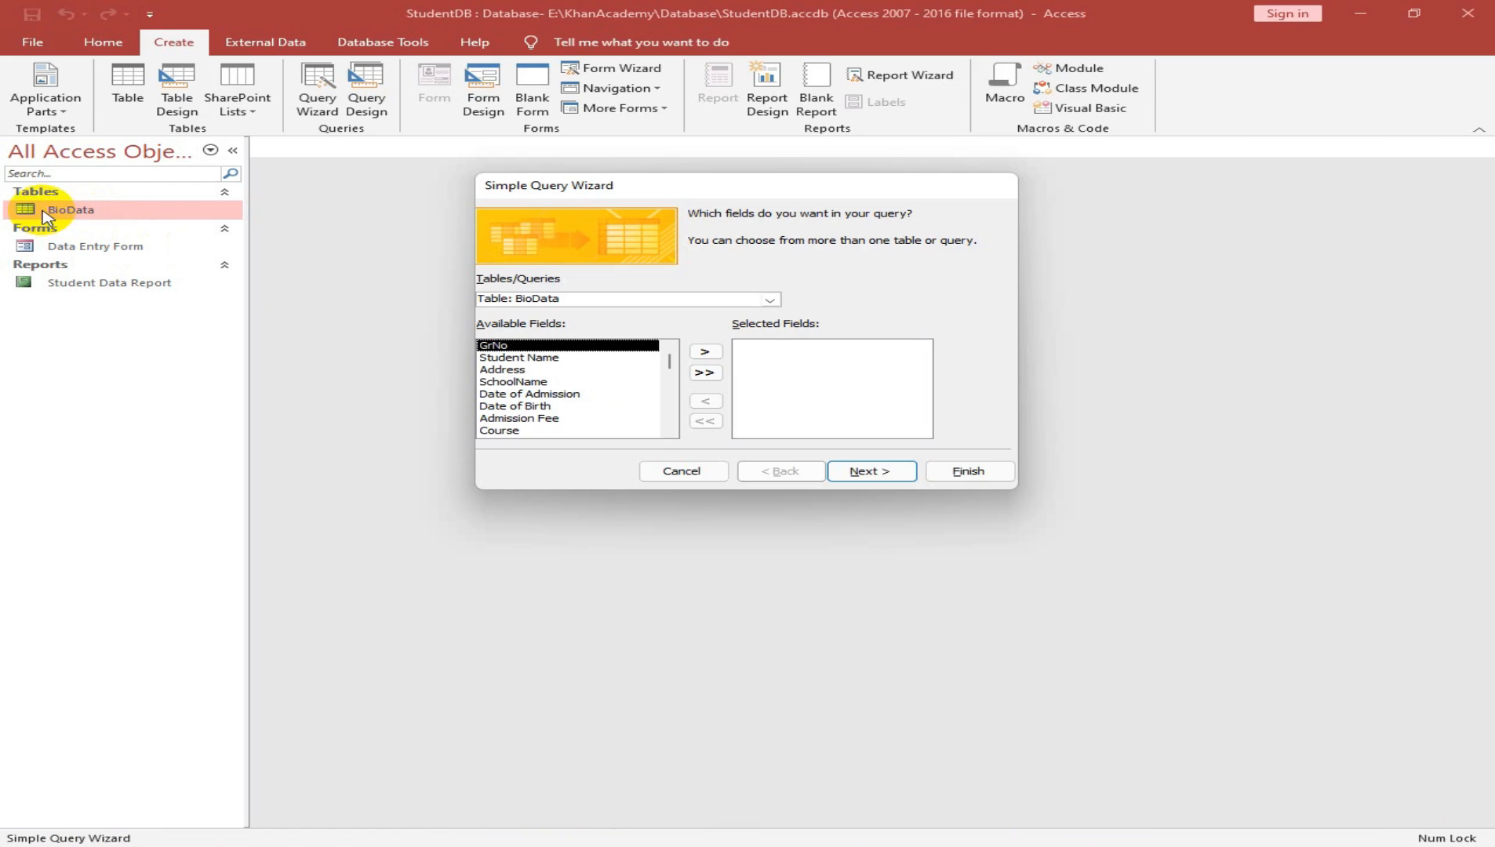
Step: Include all BioData fields in the query except Picture.FileData, FileFlags, FileName, FileTimeStamp, FileType and FileURL
click(771, 300)
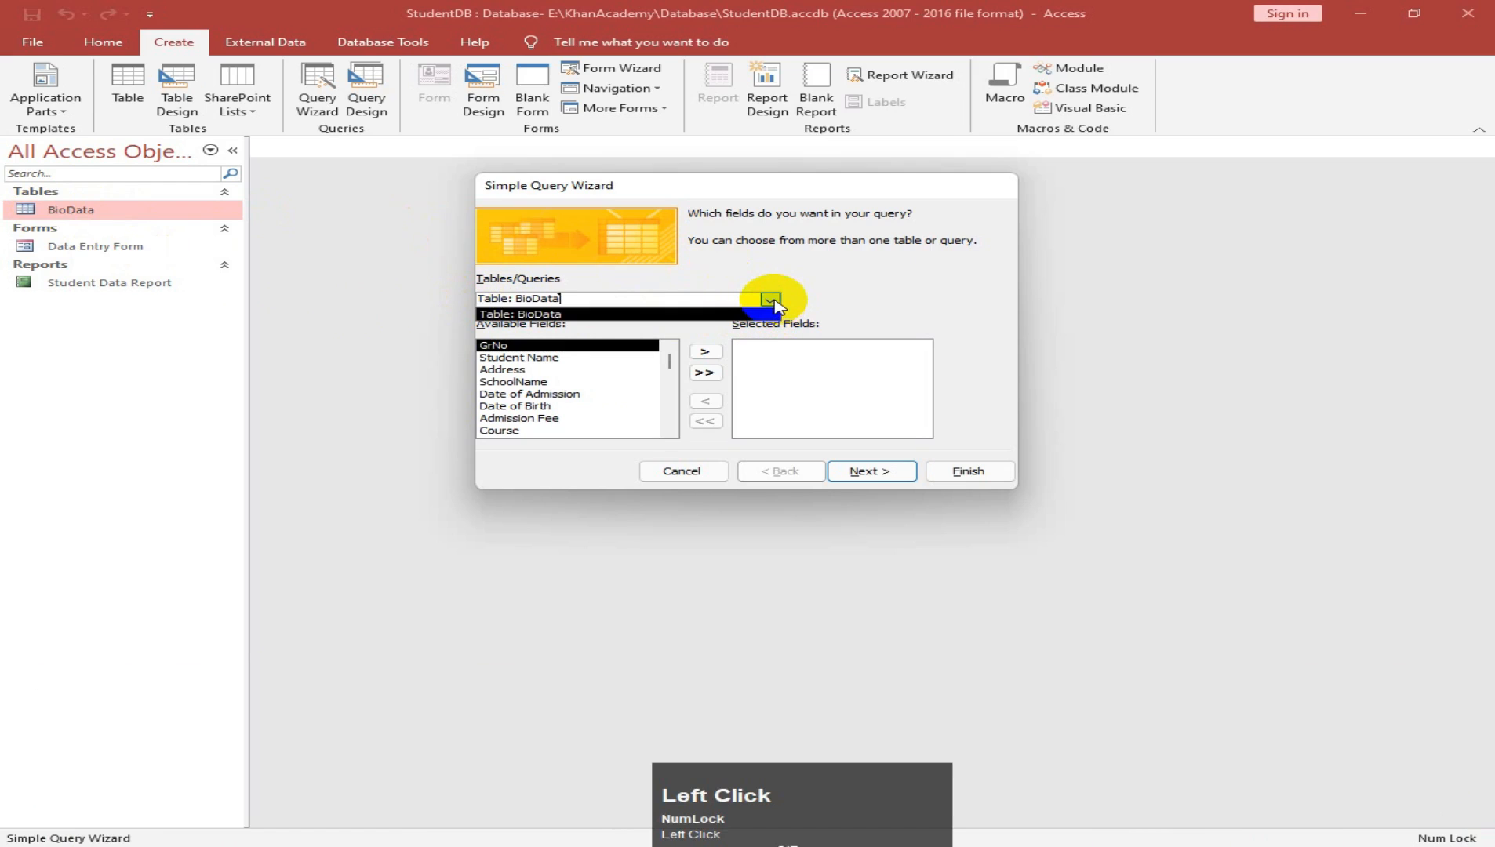
click(772, 299)
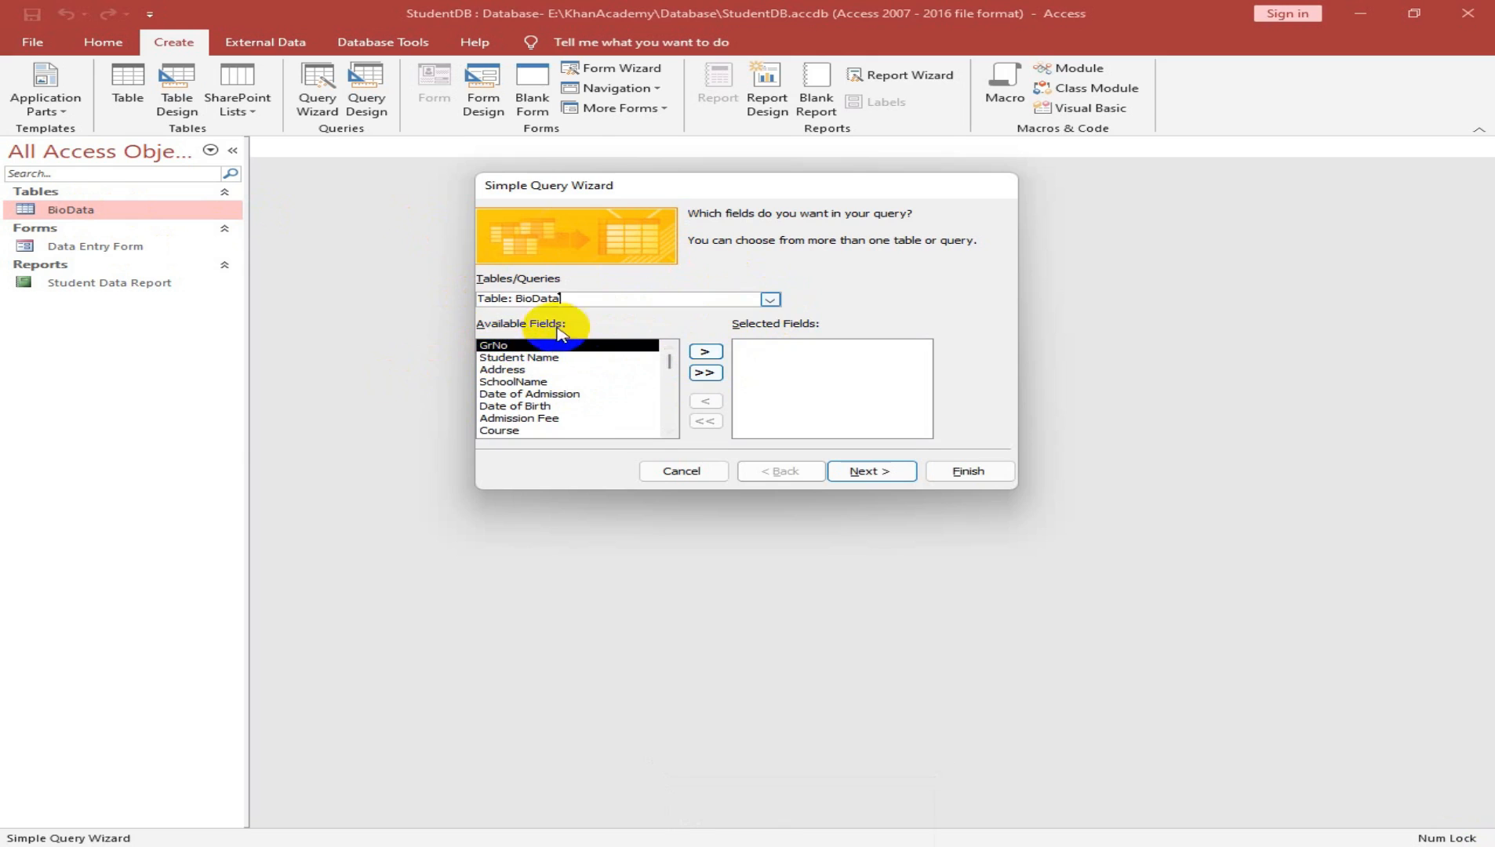
click(705, 374)
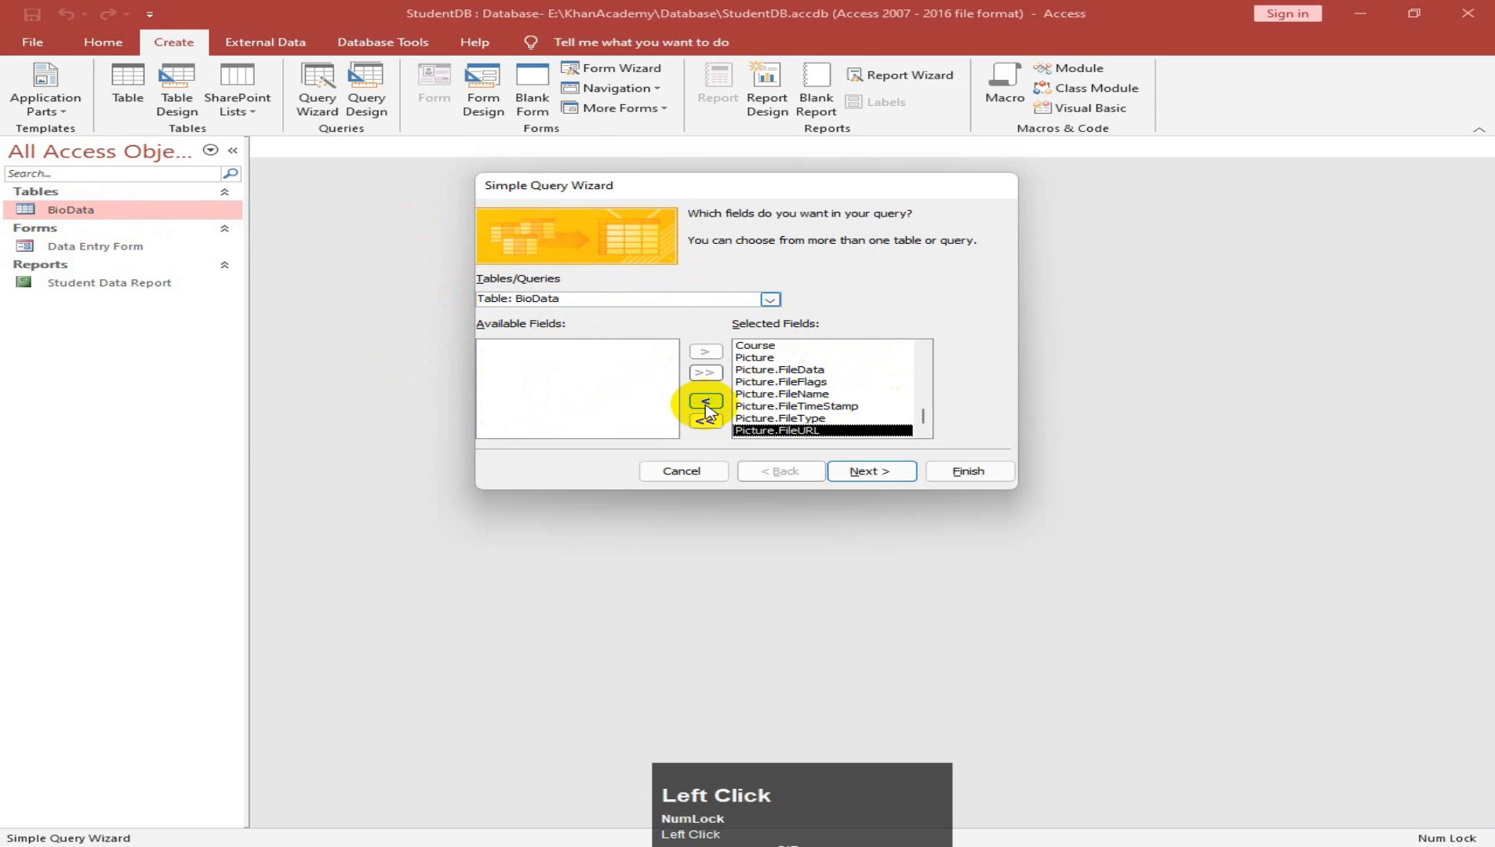
click(705, 402)
click(705, 402)
click(705, 402)
click(705, 402)
click(705, 402)
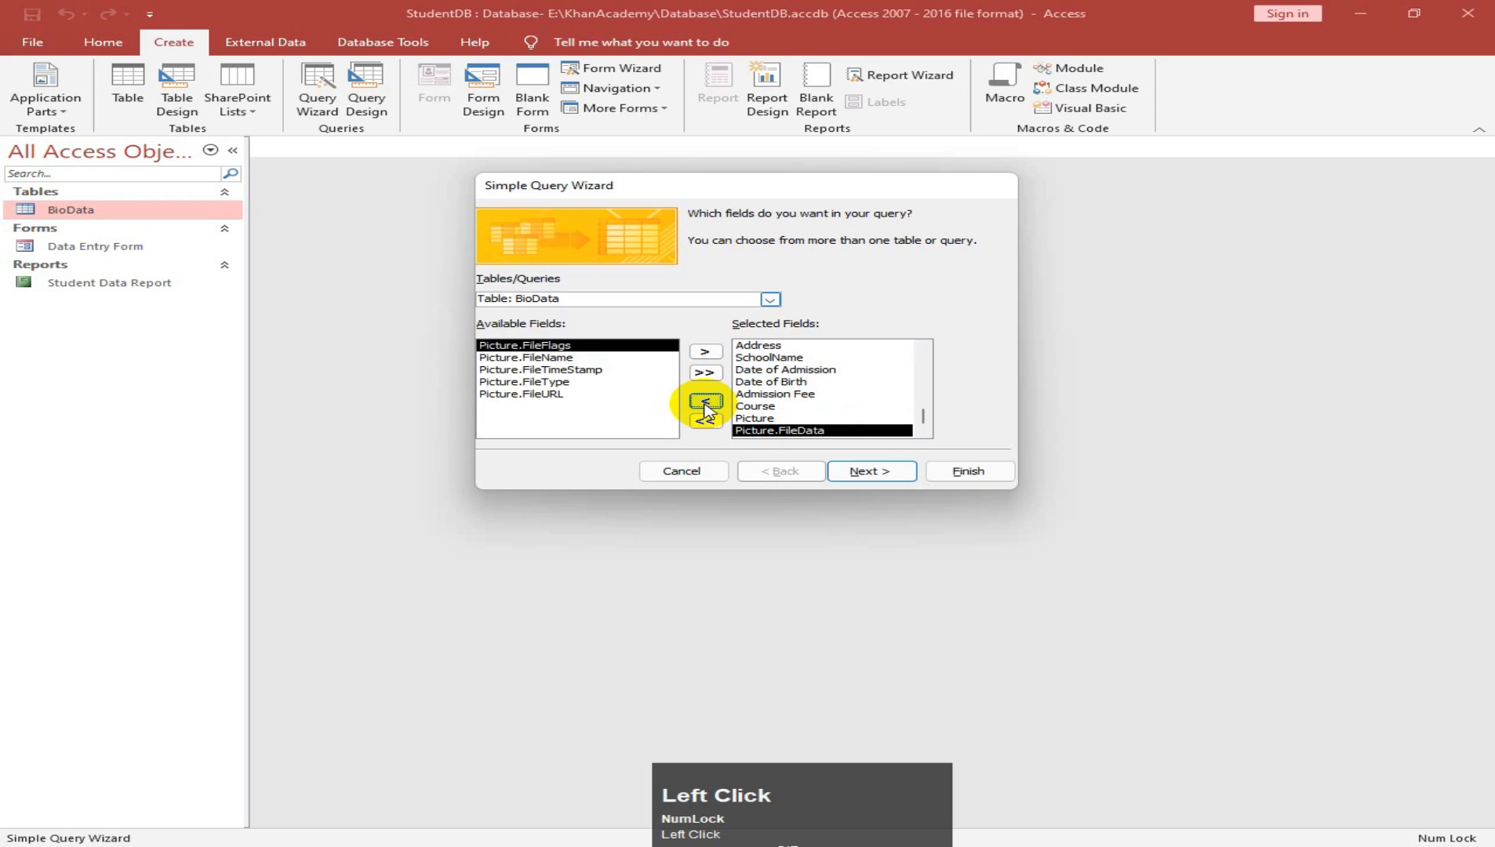
click(705, 403)
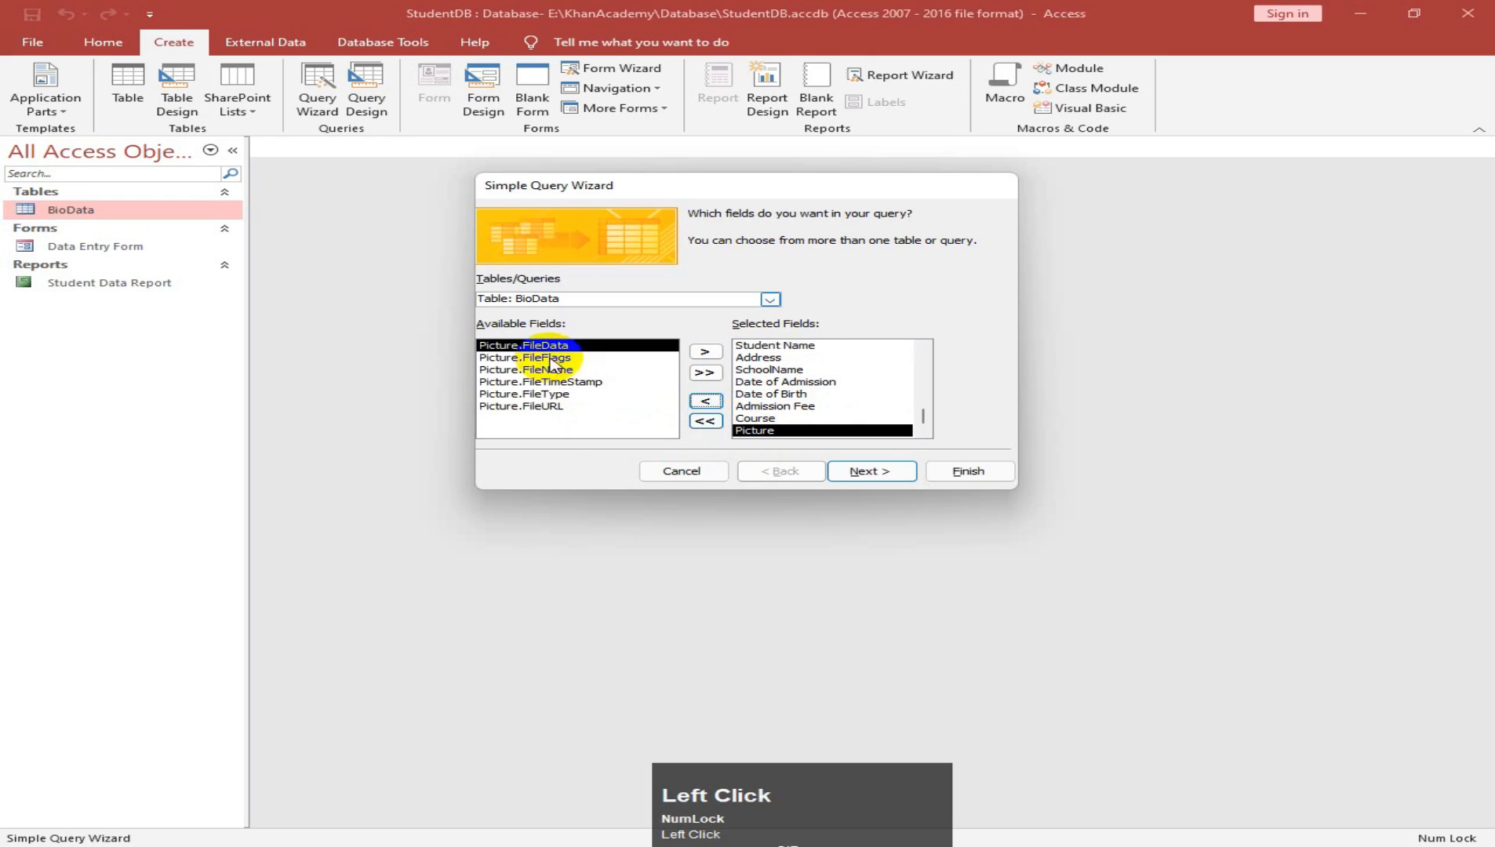
Step: Continue to the query type choice and keep it a Detail query showing every field of every record
click(870, 471)
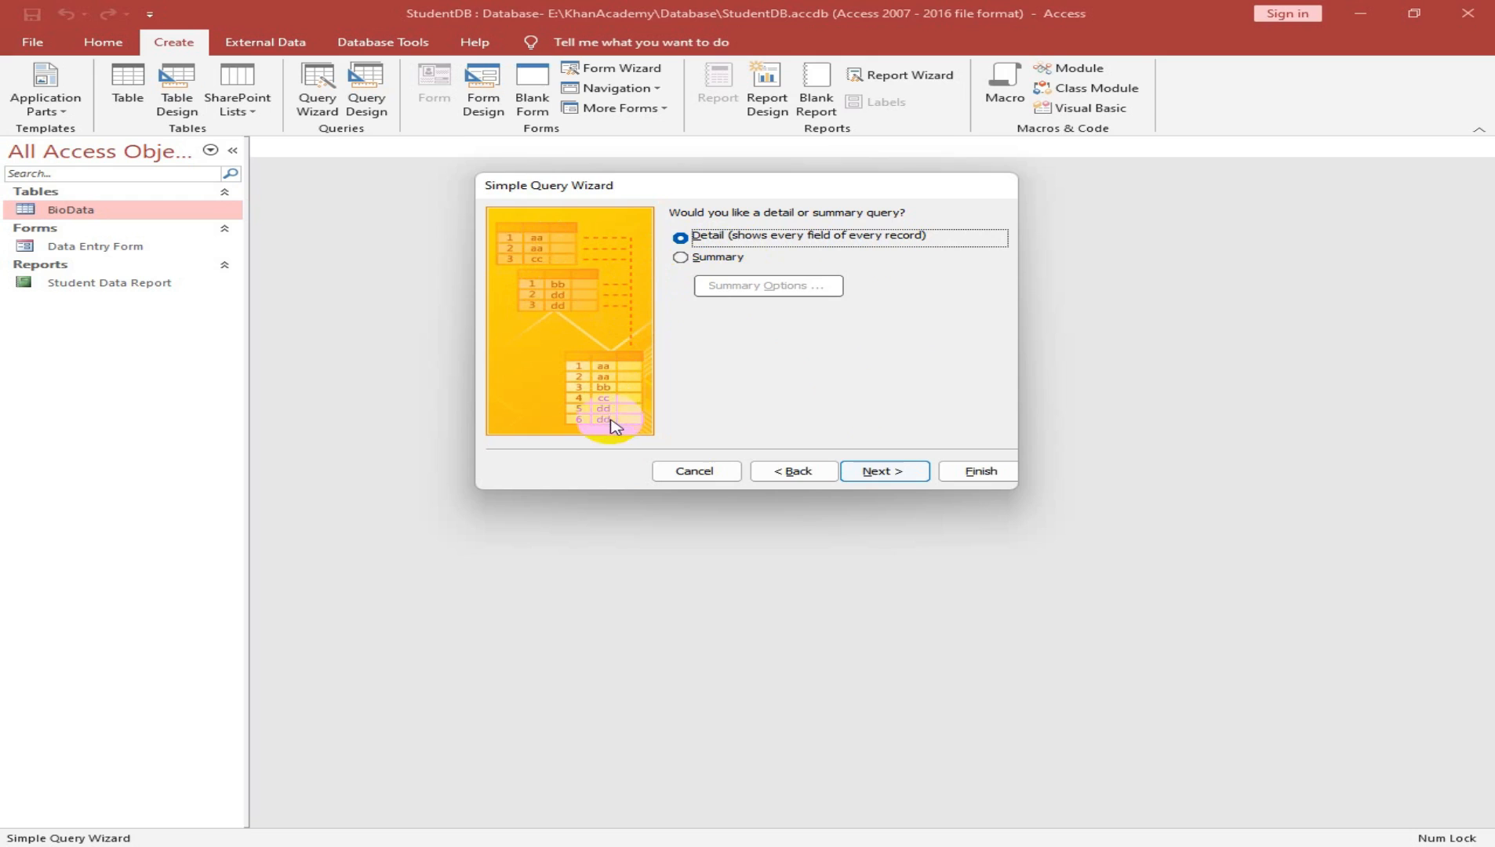
click(681, 259)
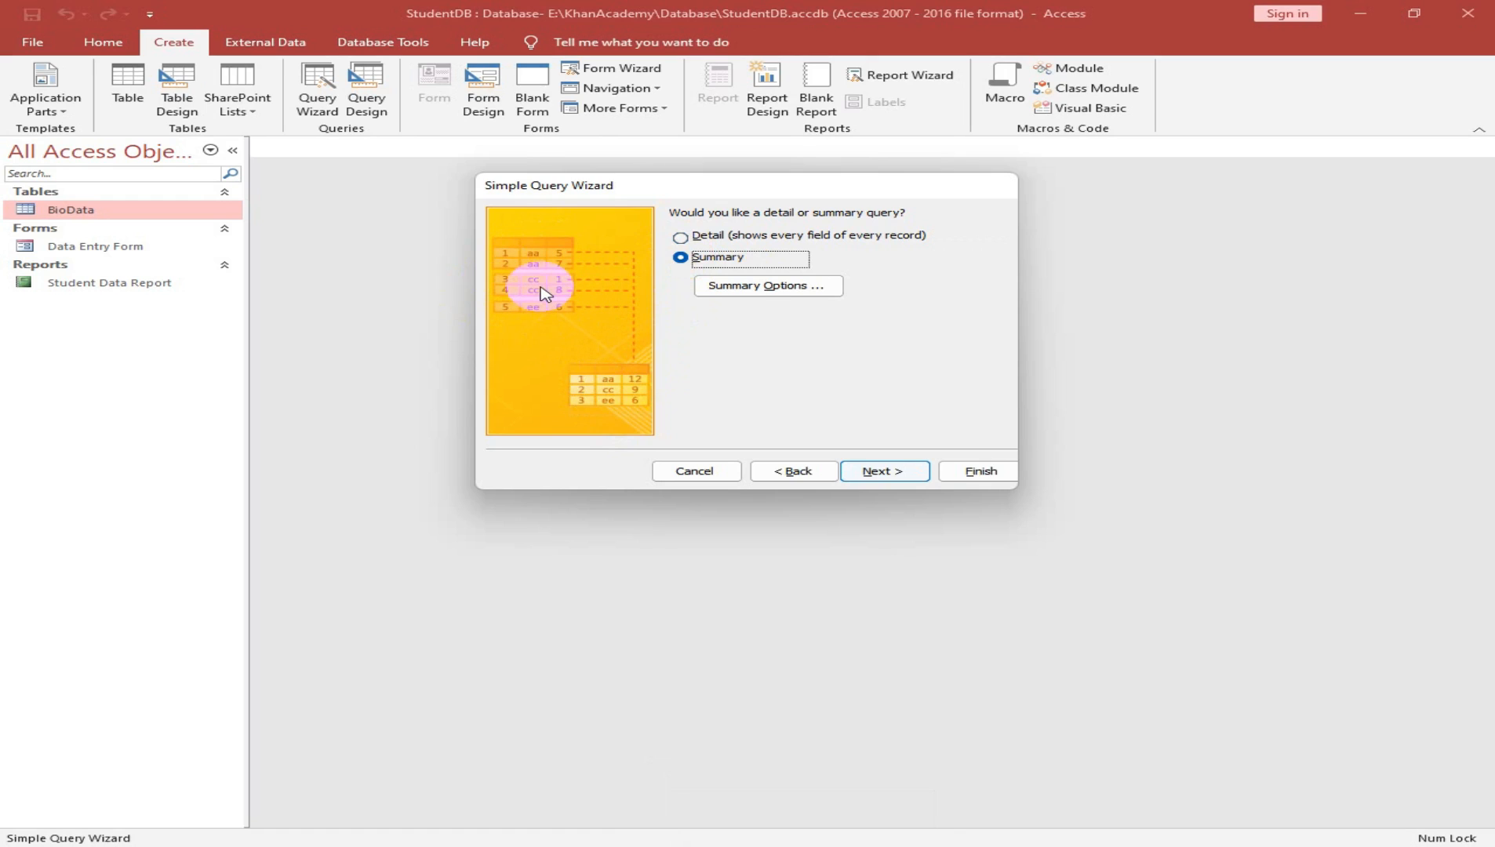
click(681, 238)
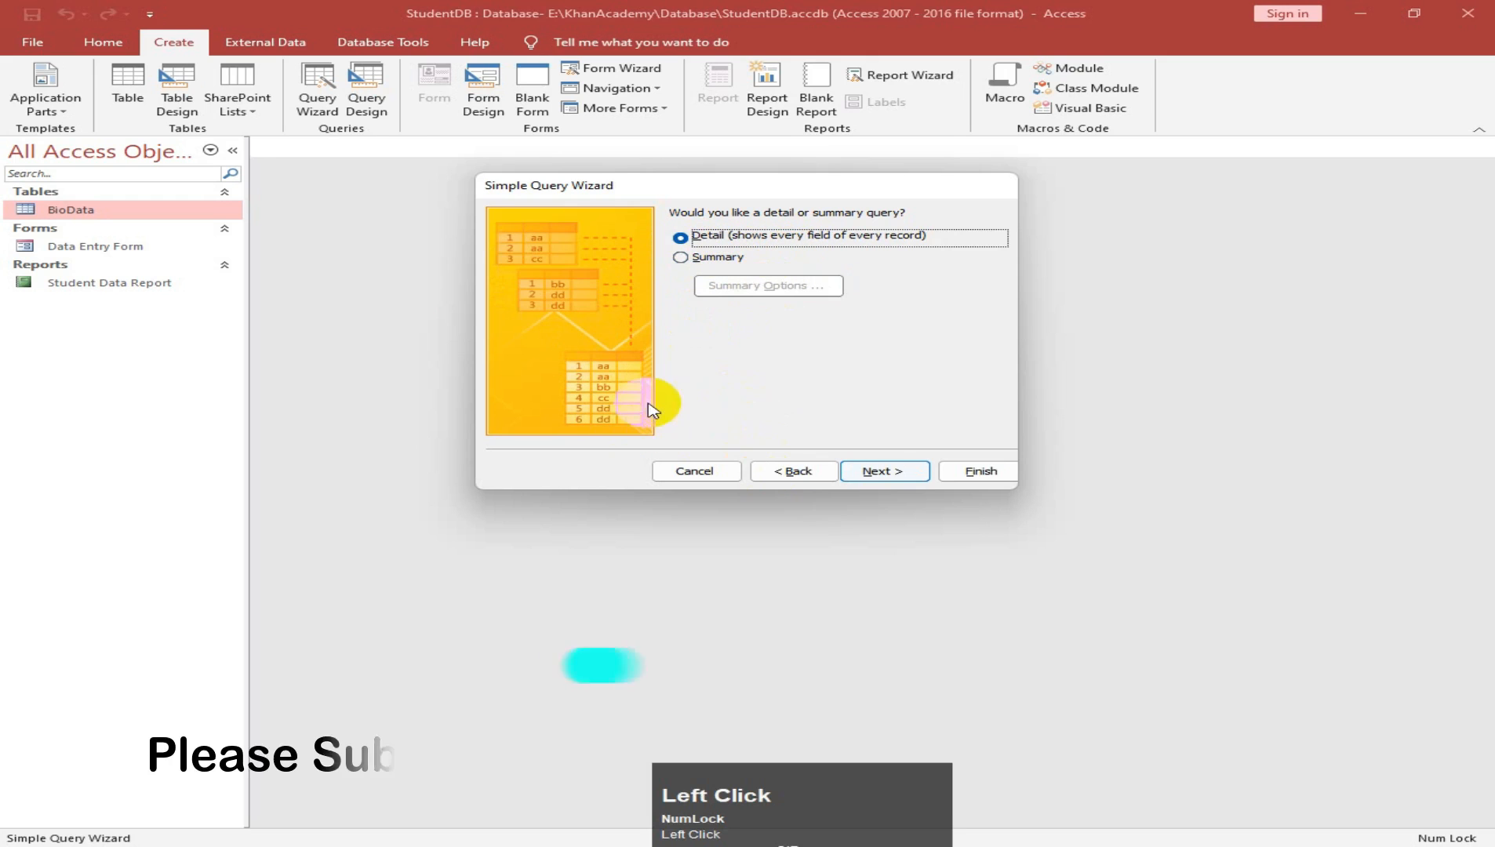
Step: Title the query DIT and finish the wizard, opening the query to view its information
click(882, 472)
click(754, 233)
drag(754, 233, 657, 240)
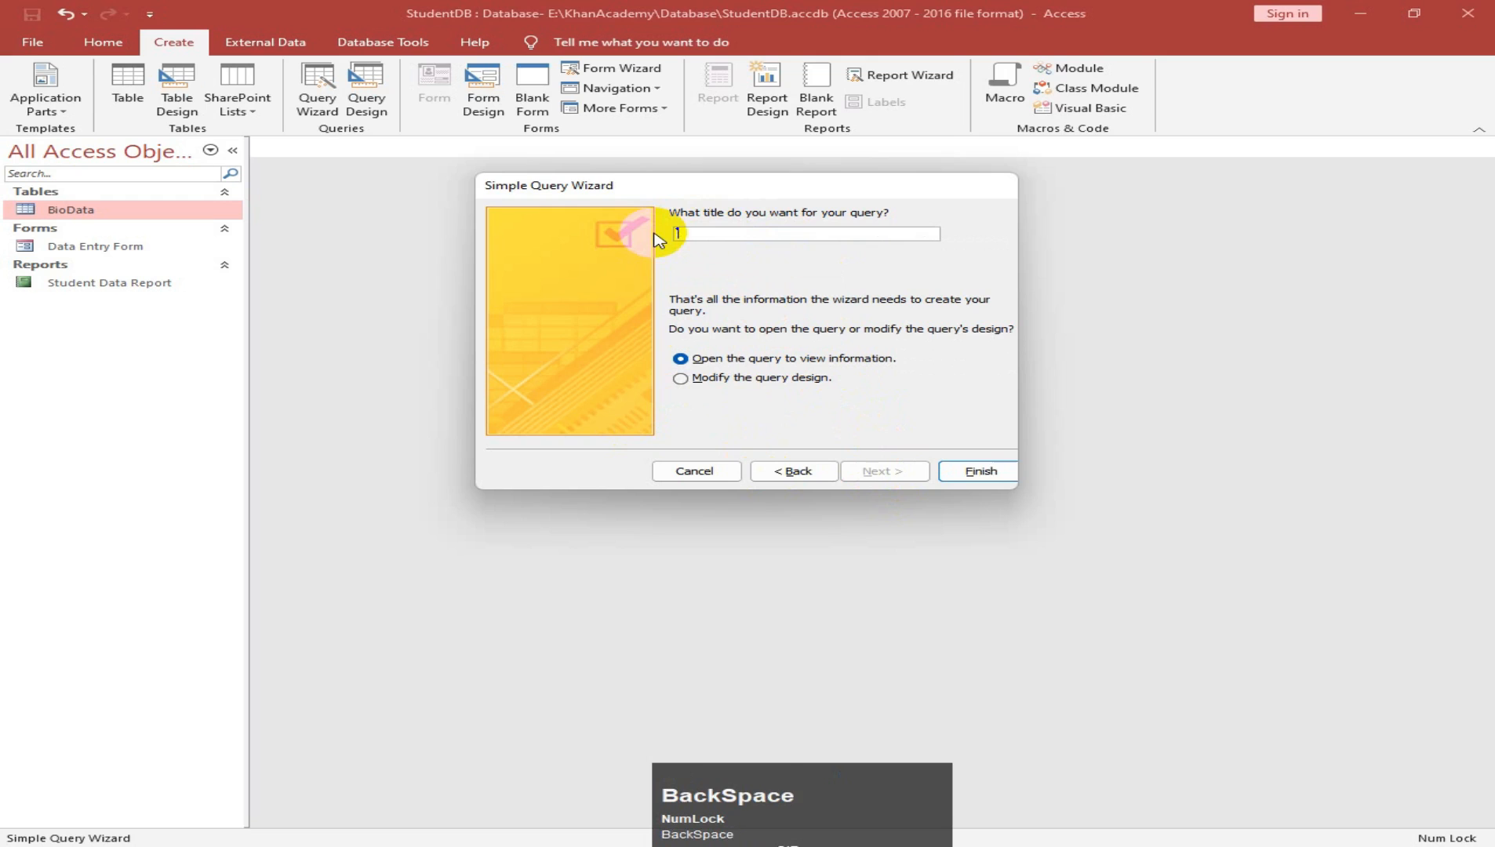
text(DIT)
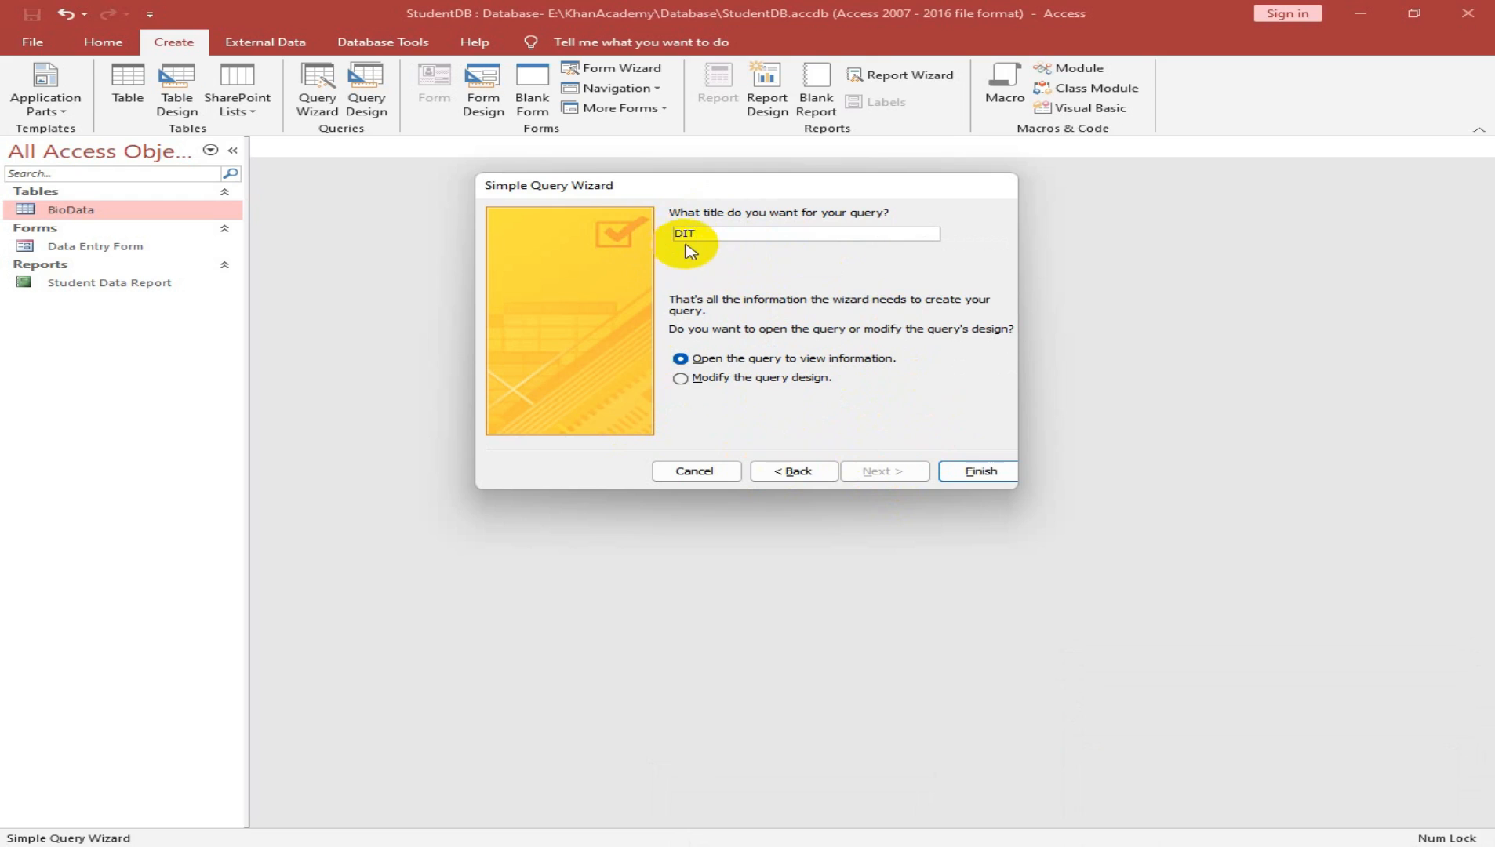
click(977, 472)
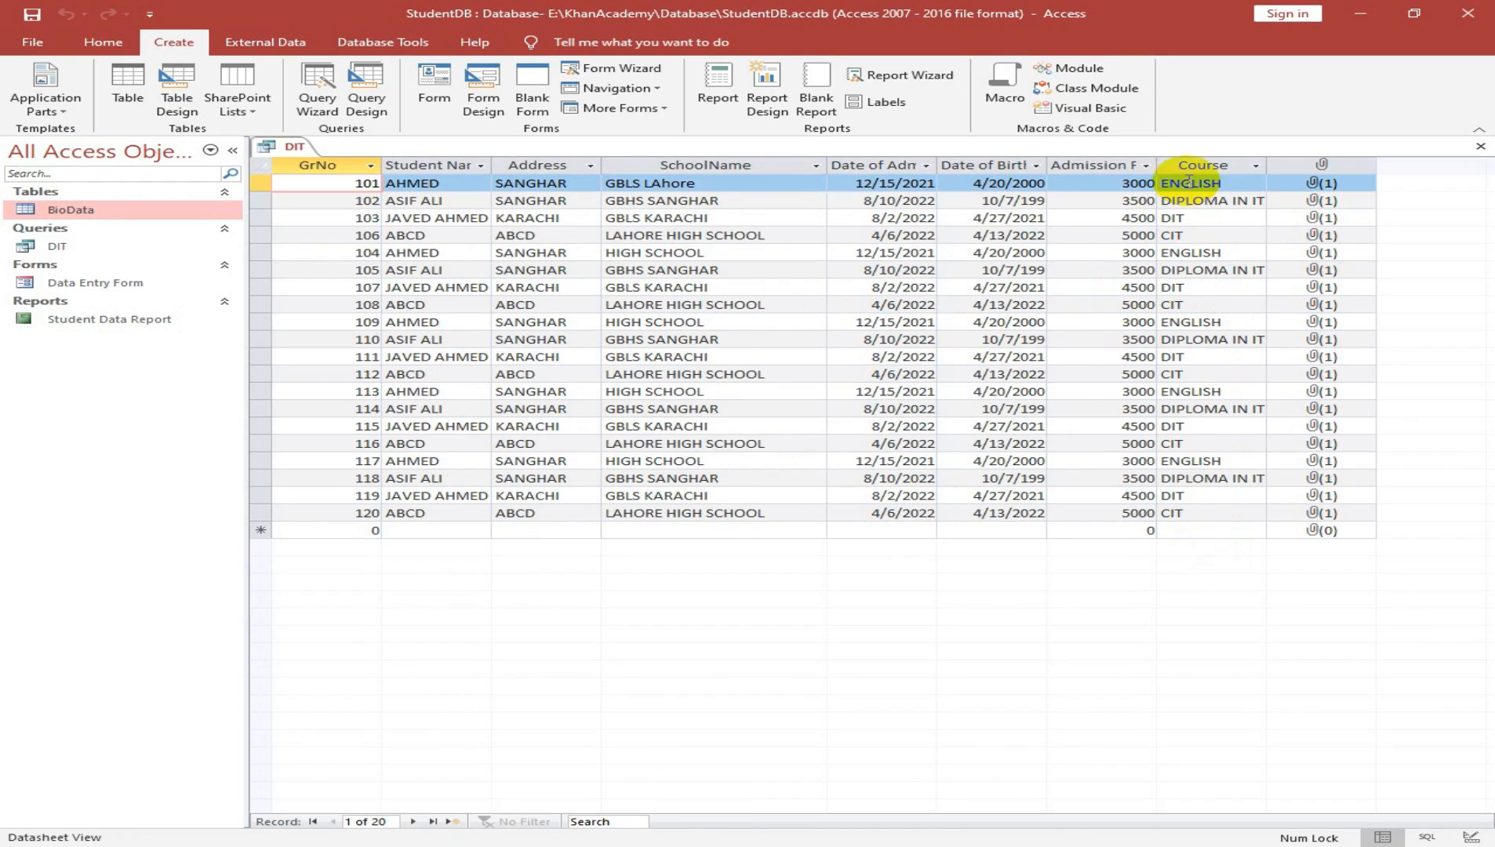
Step: Open the DIT query in Design View and set the Course field's criteria to "DIT"
right_click(287, 145)
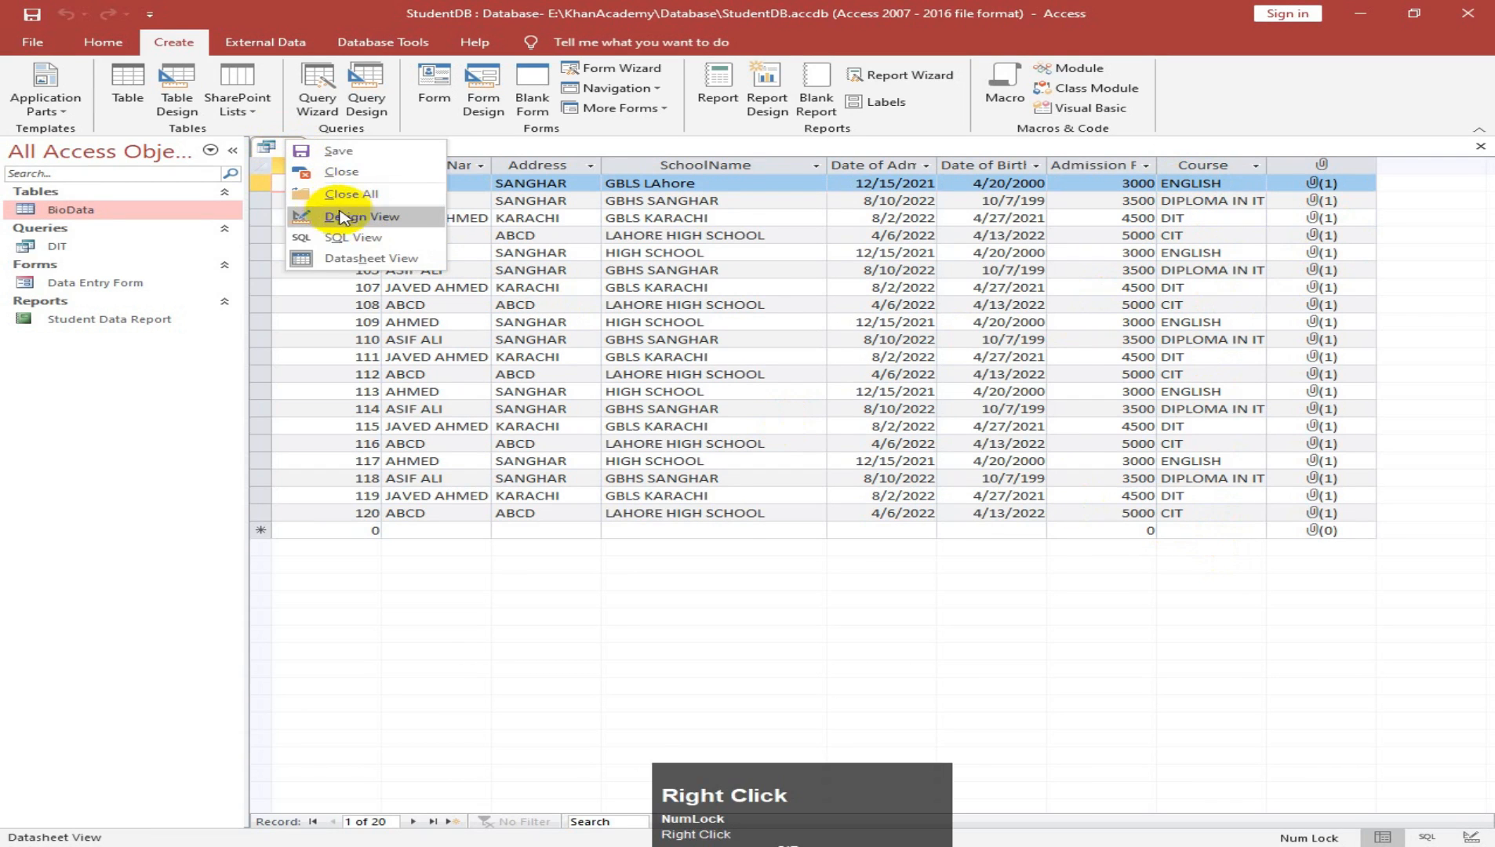
click(342, 217)
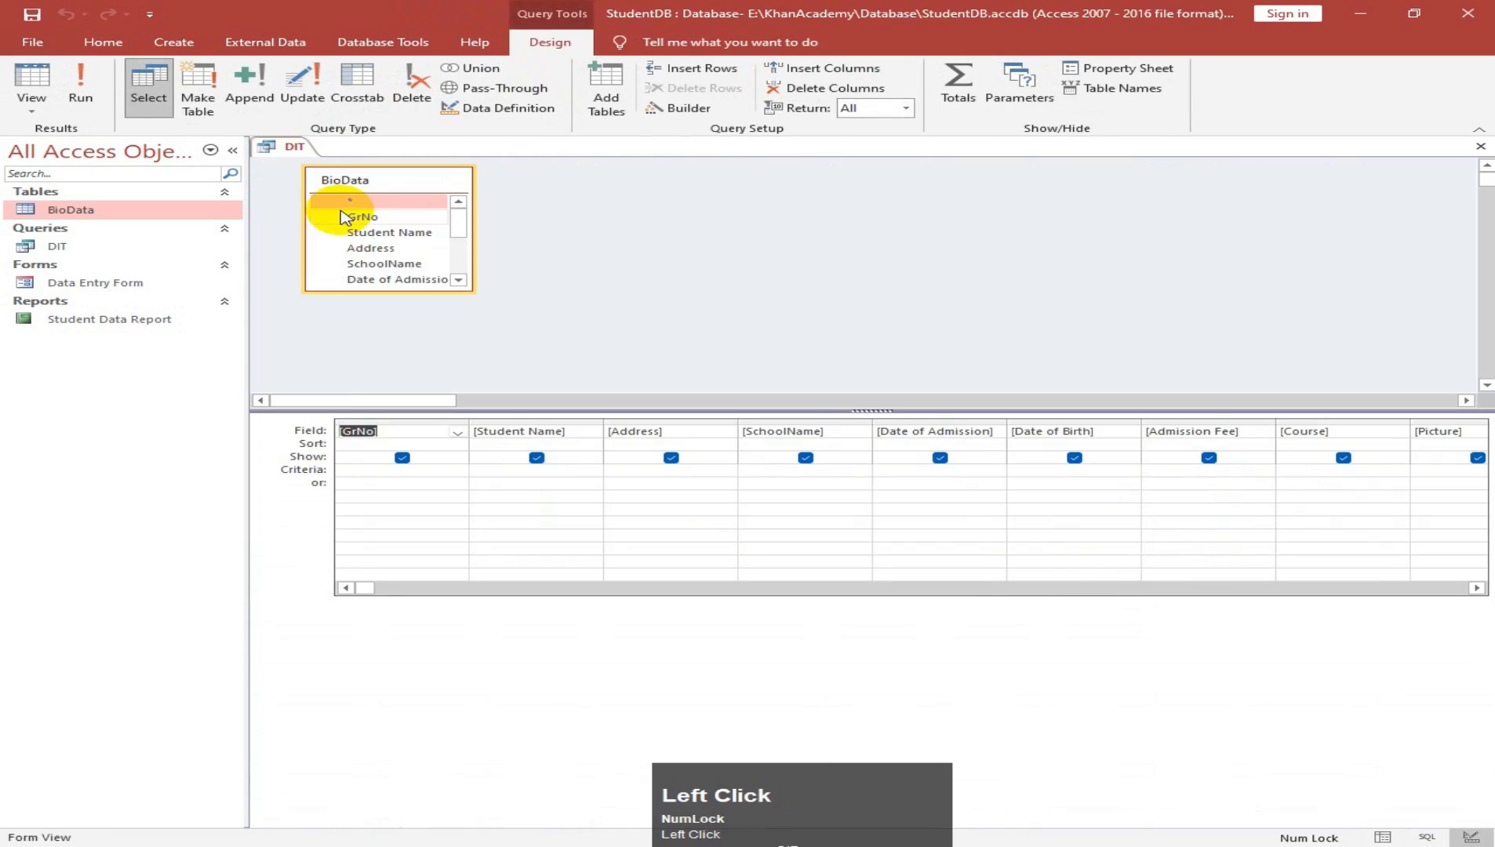
click(1478, 588)
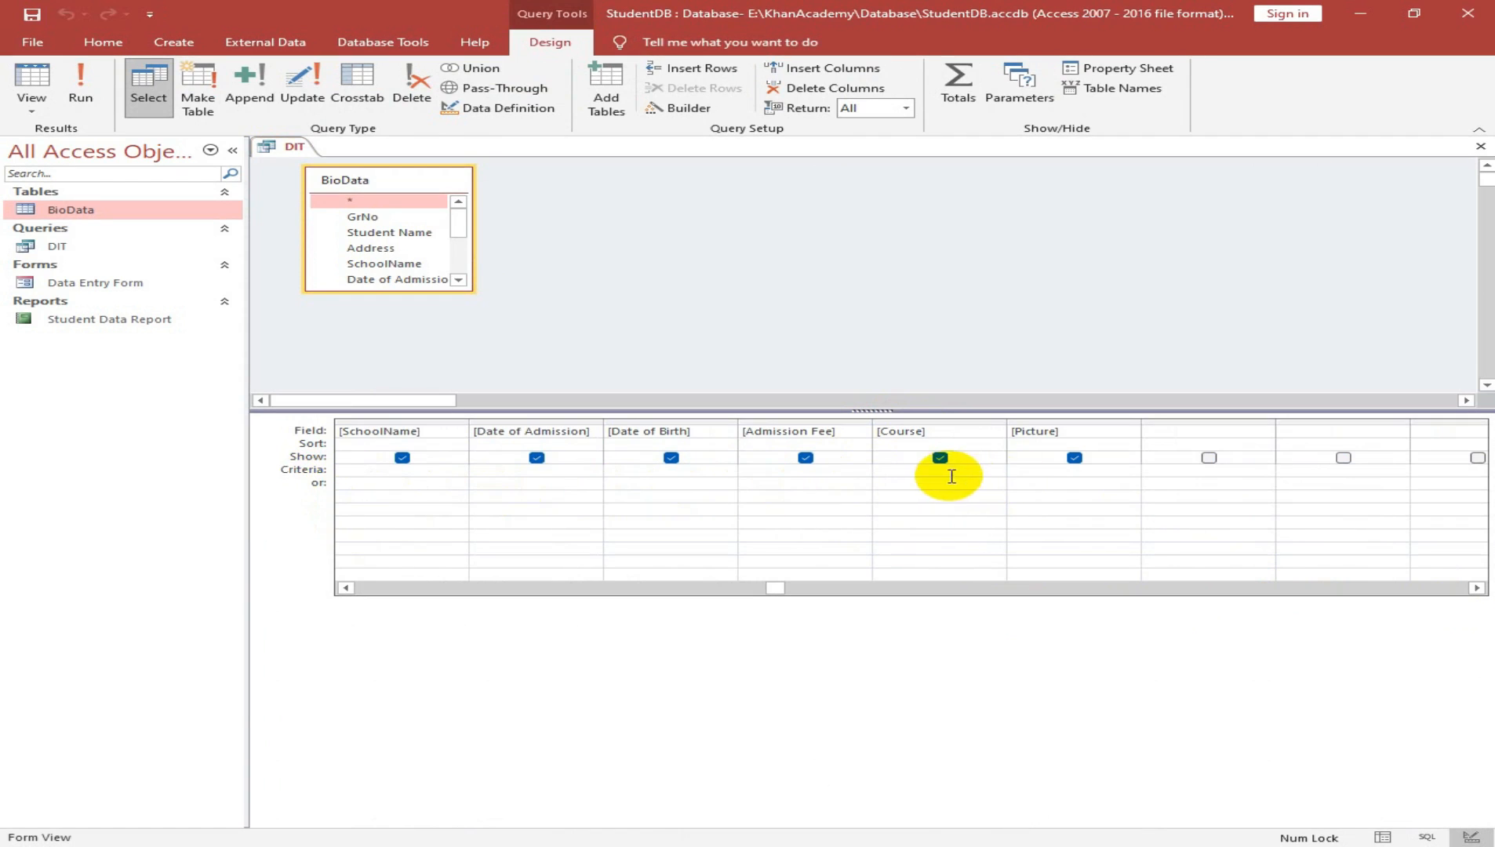
click(899, 472)
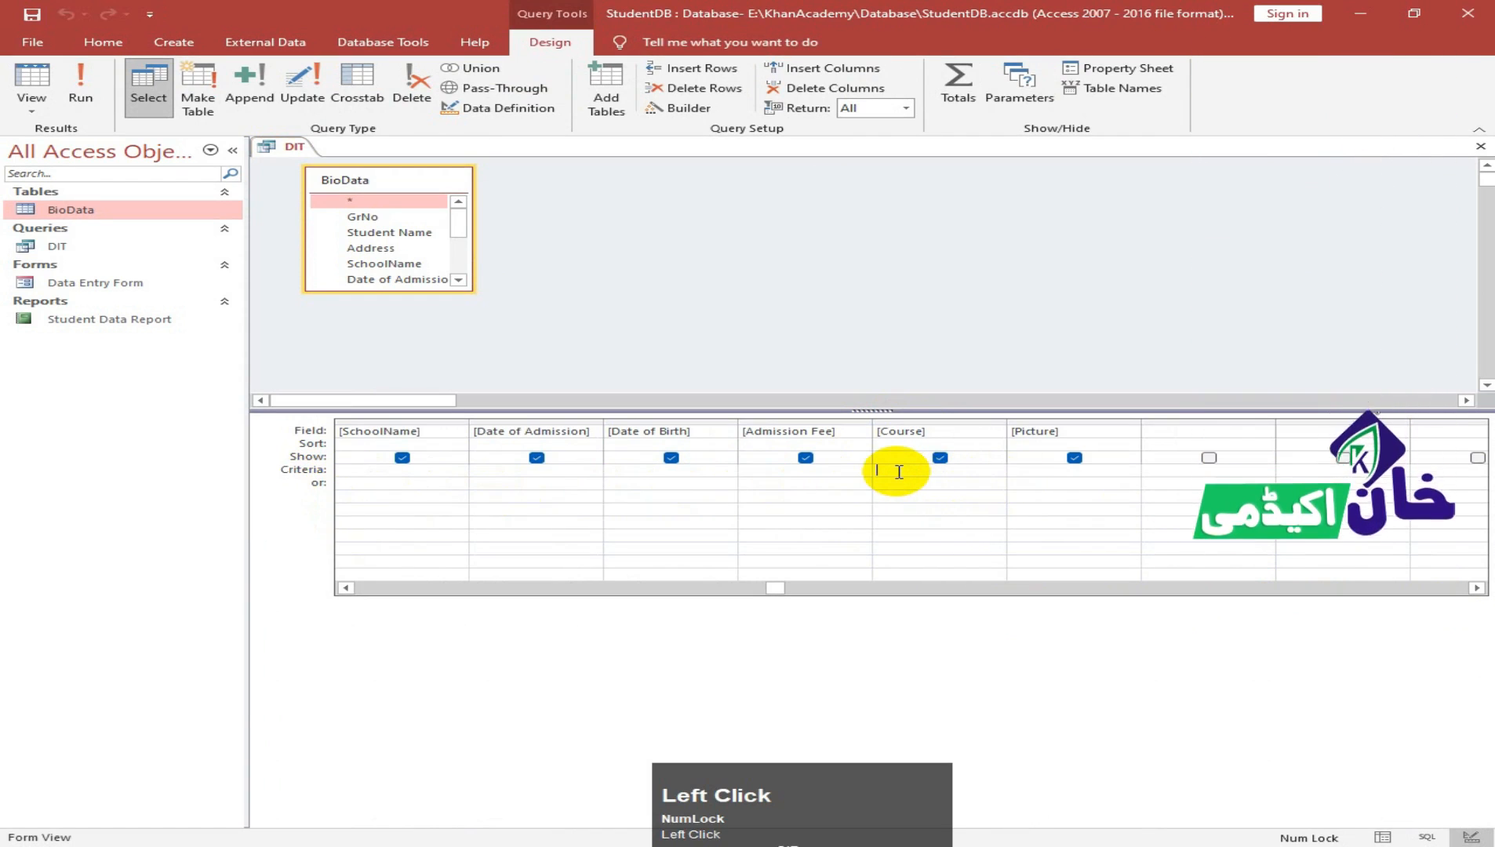
text(")
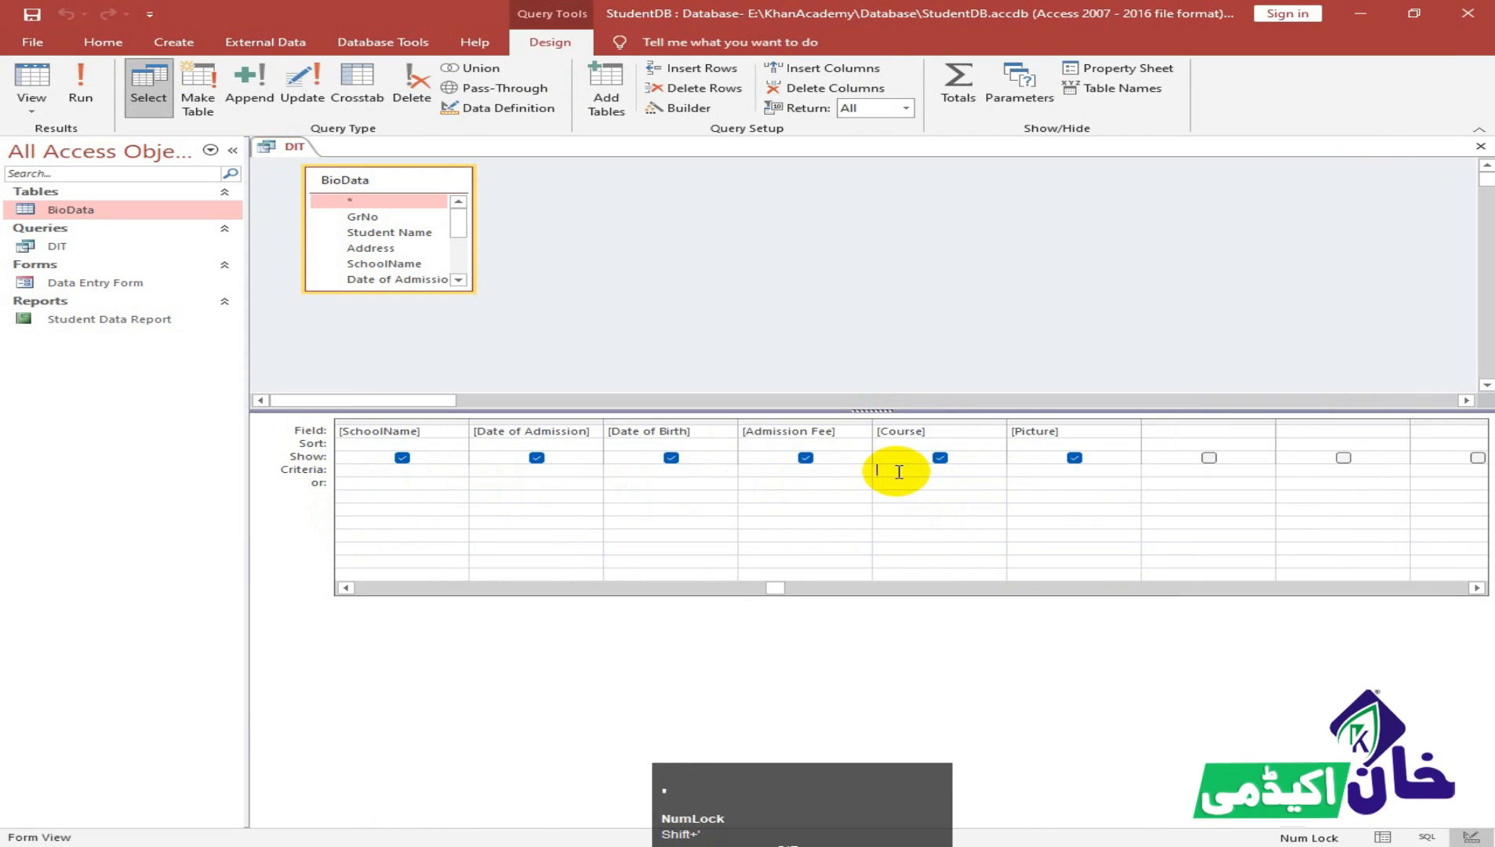
text(DIT)
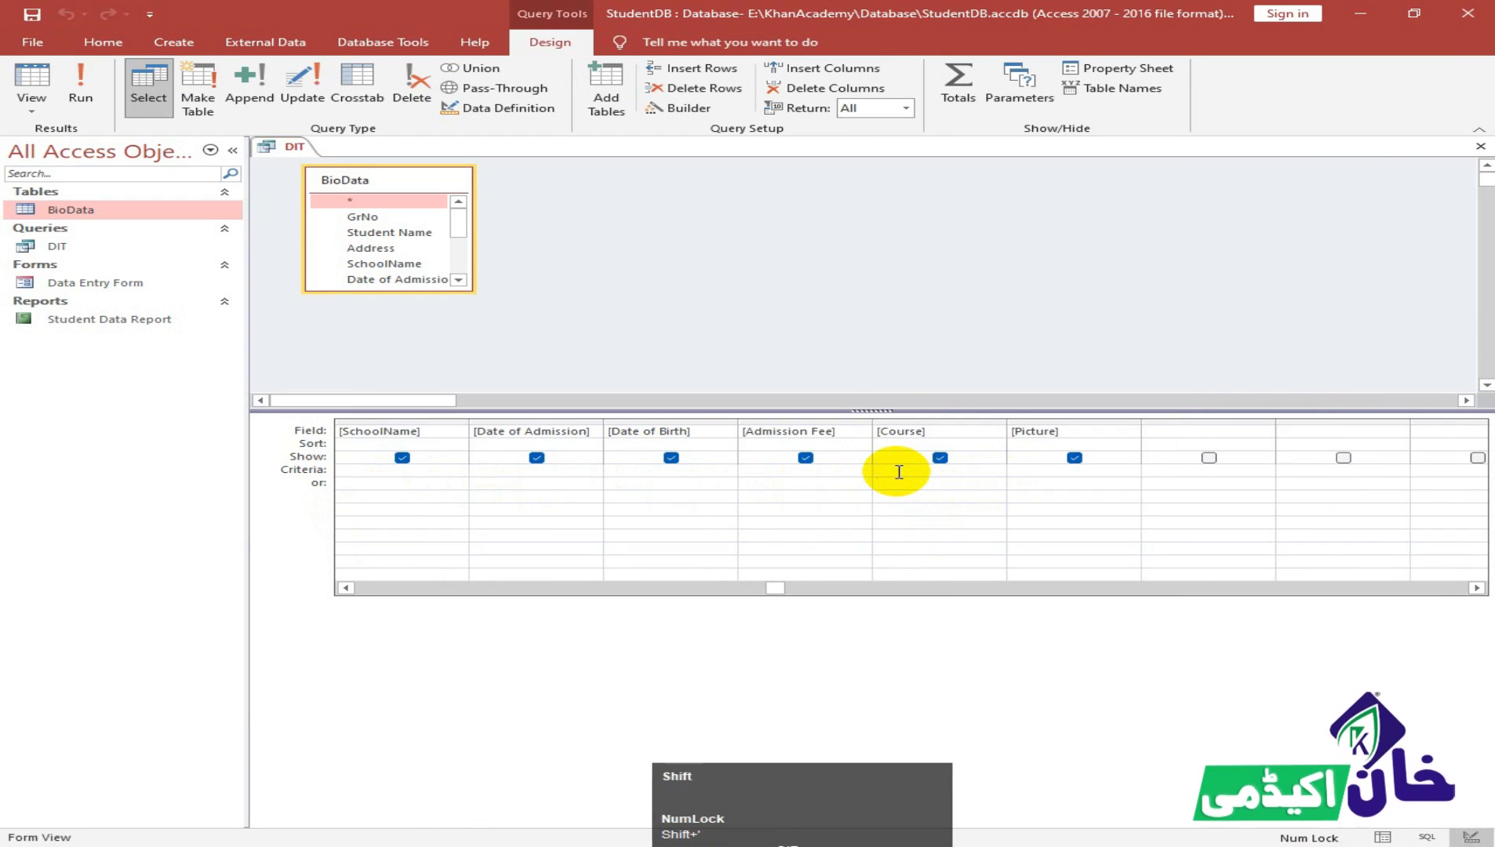
text(")
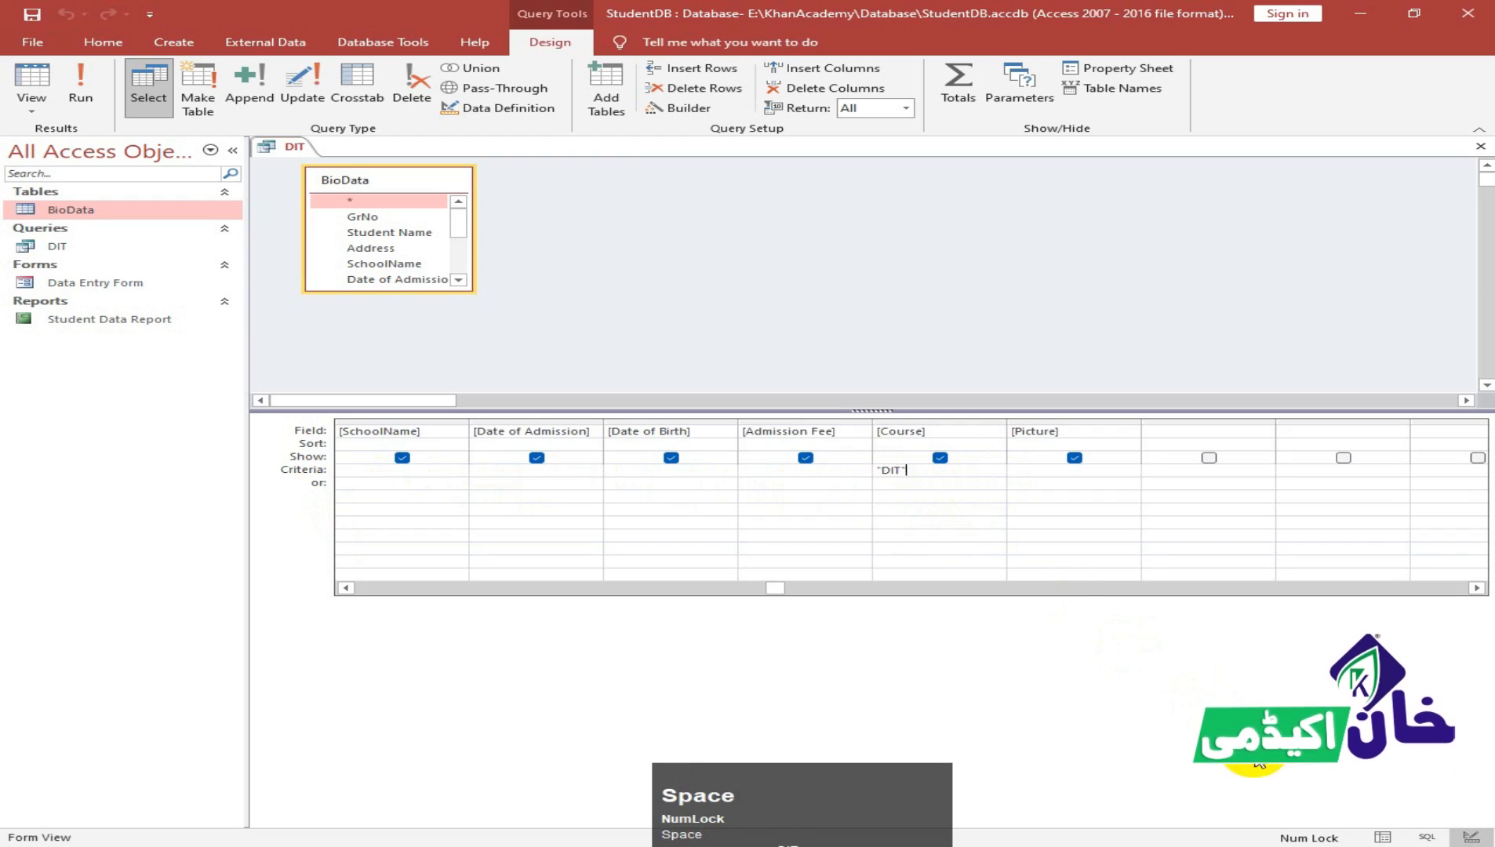
key(ctrl+shift+F8)
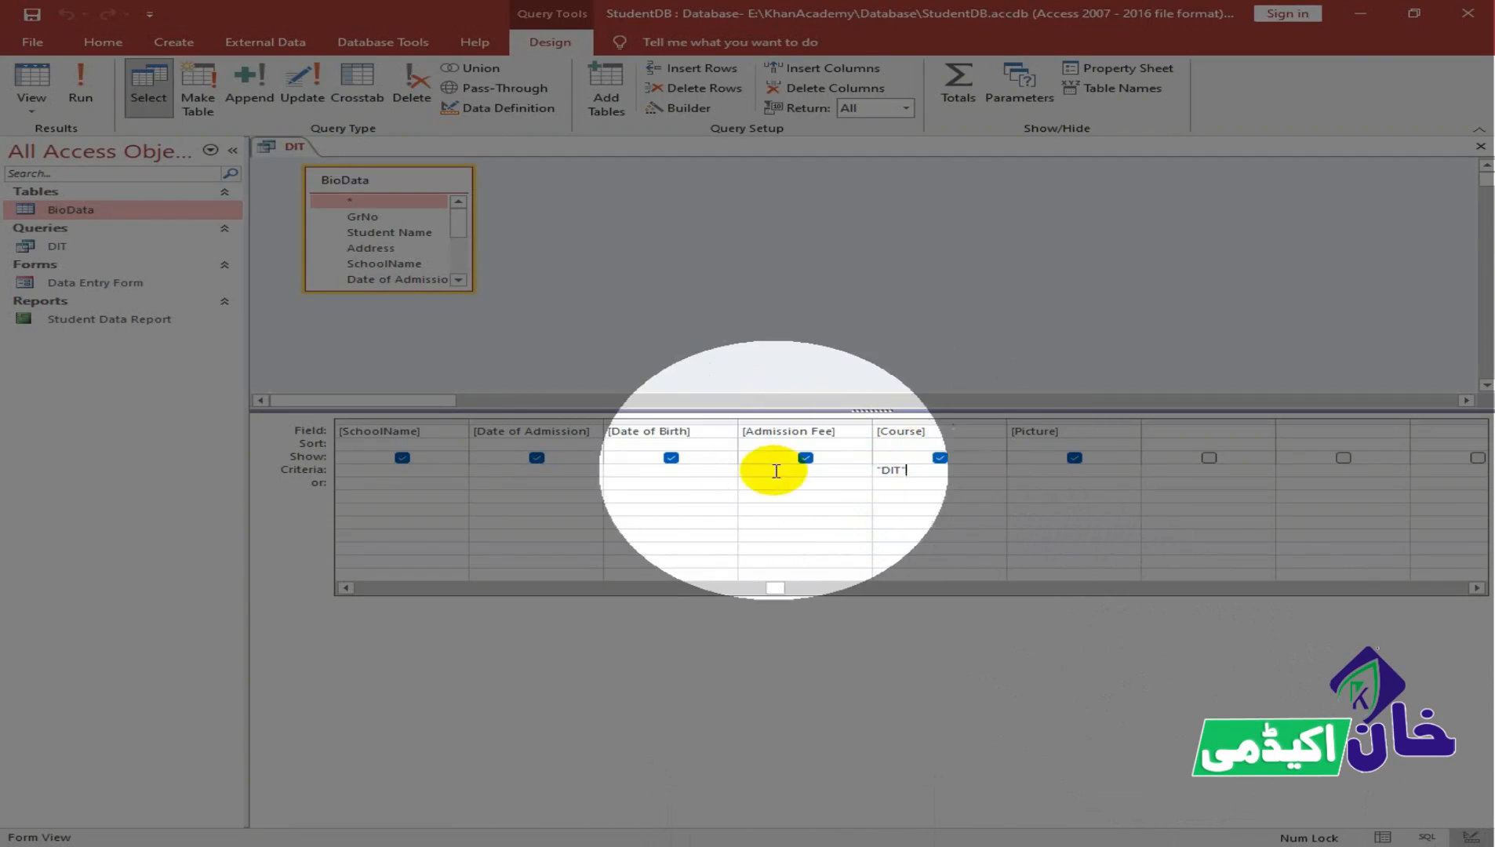
Step: Show the records of the filtered DIT query in Datasheet View
click(1477, 588)
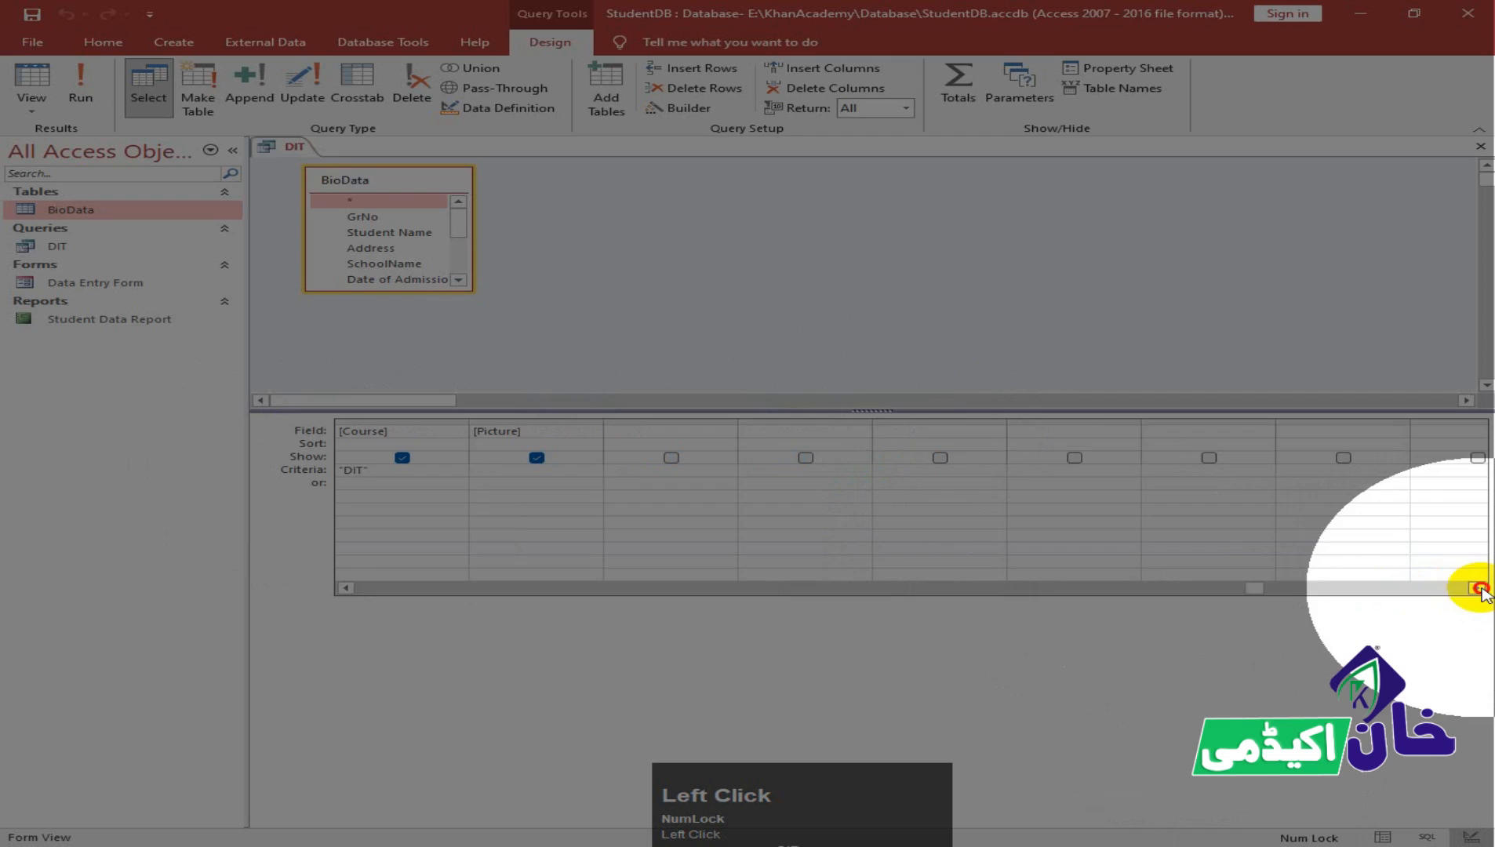
click(1478, 588)
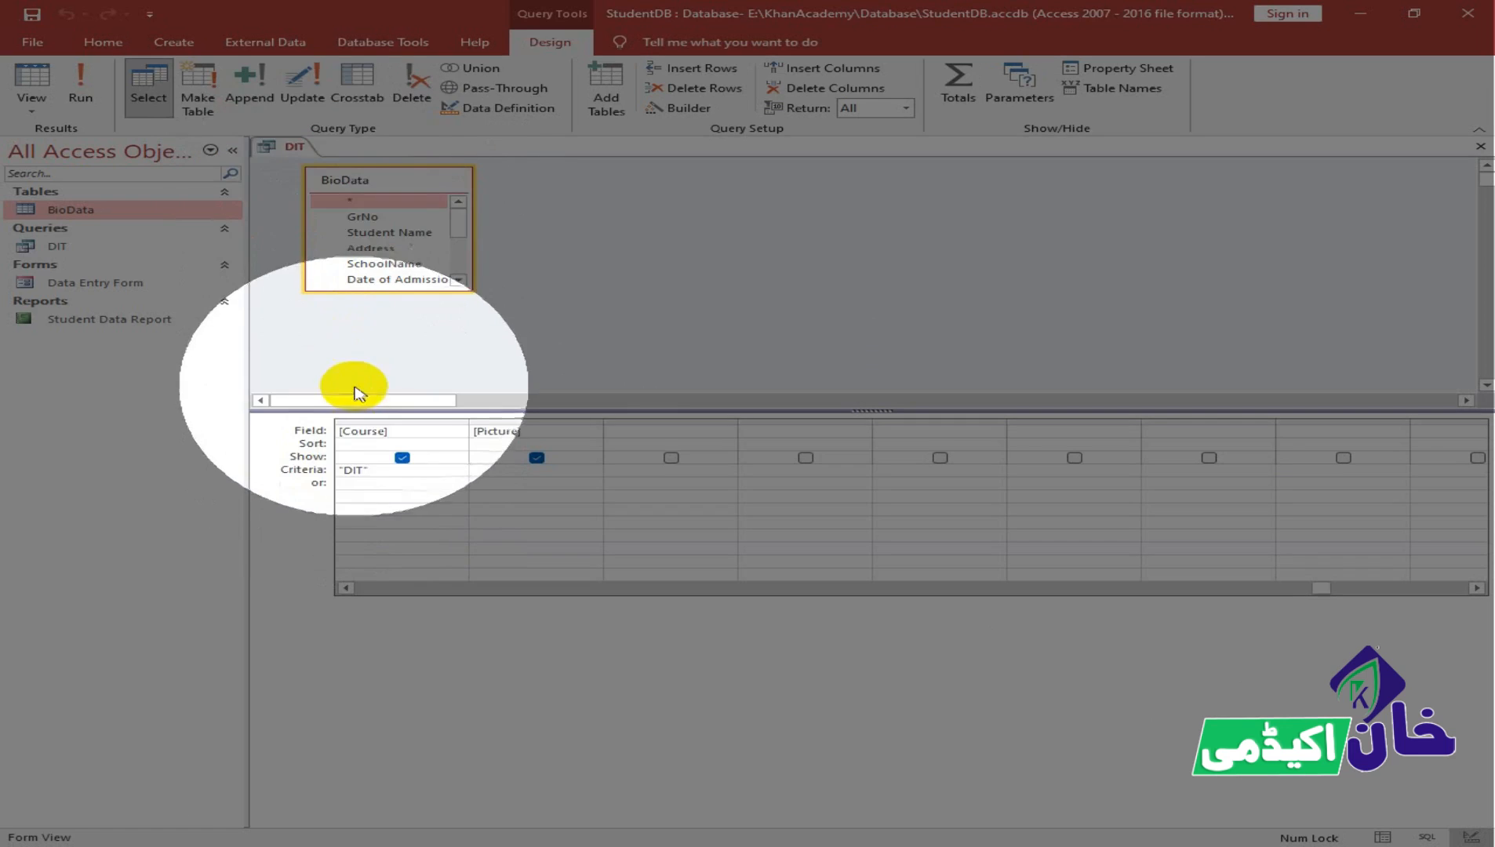
right_click(297, 151)
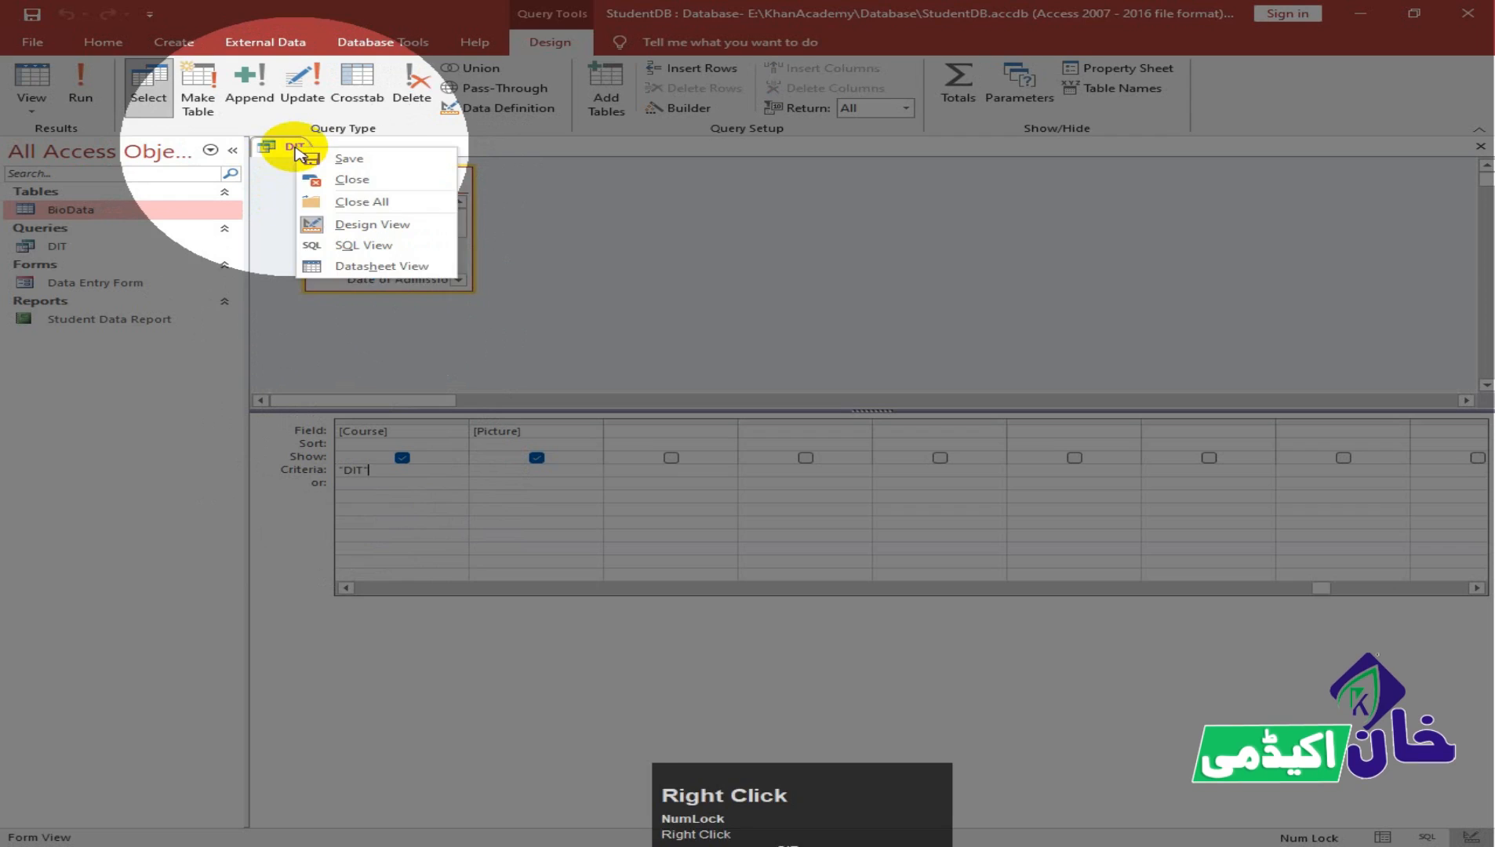
click(357, 267)
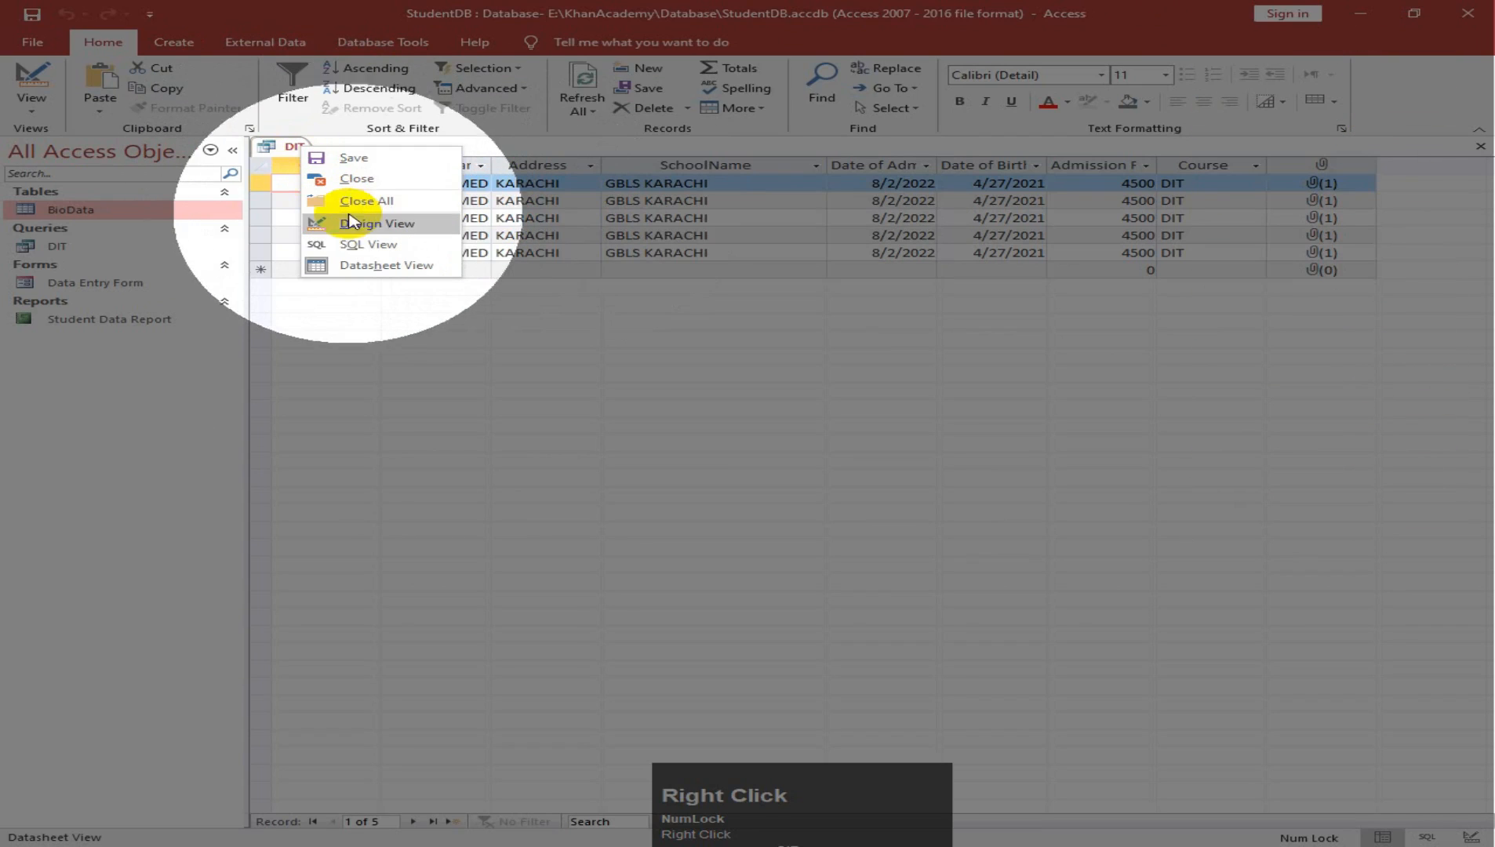
Step: Return to the query design, add "CIT" as an alternative criterion for Course, and show the matching records
click(355, 225)
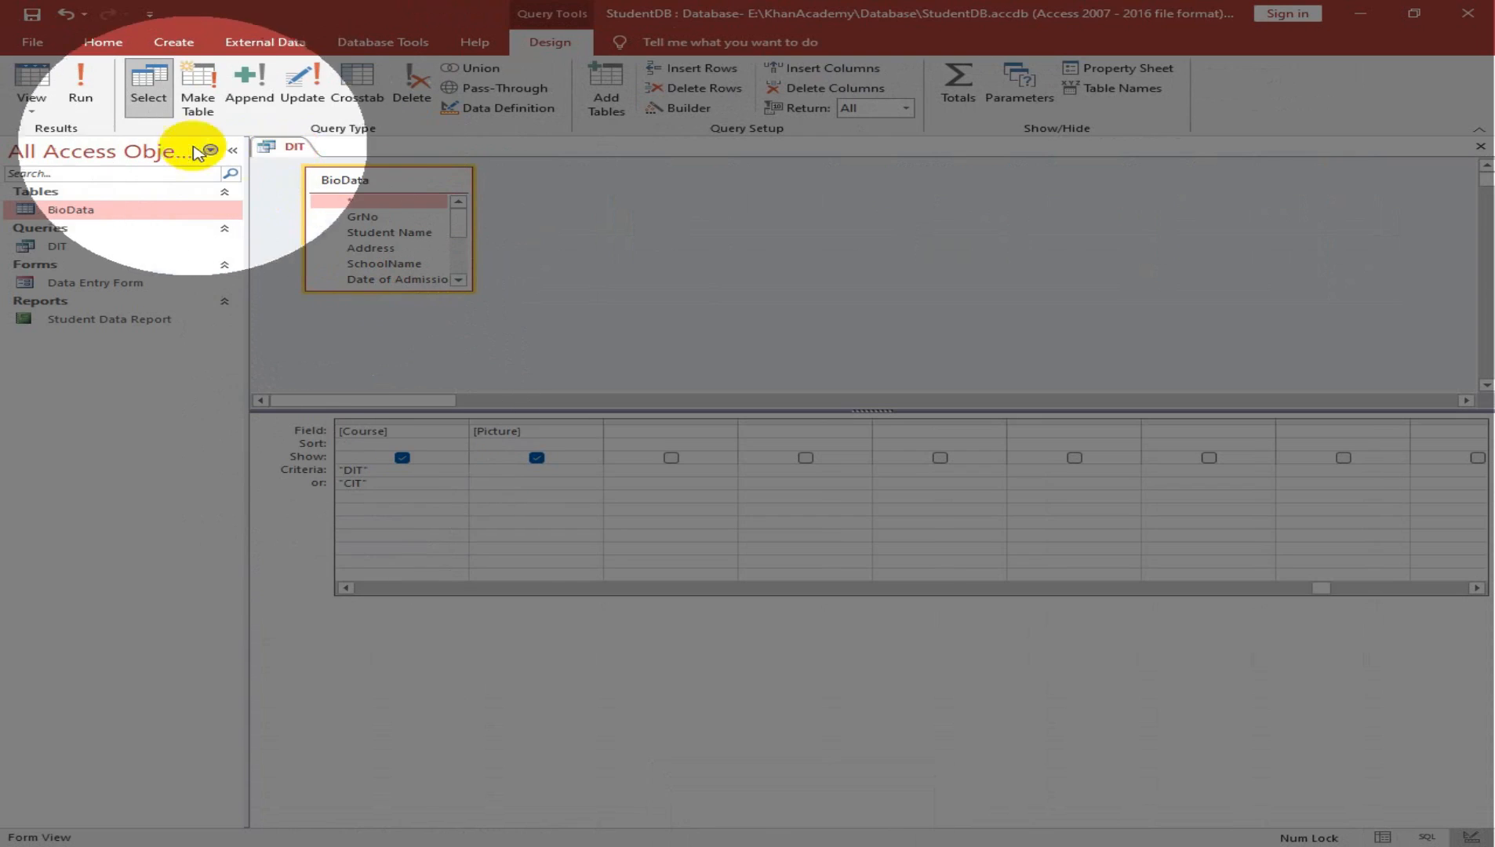
click(44, 82)
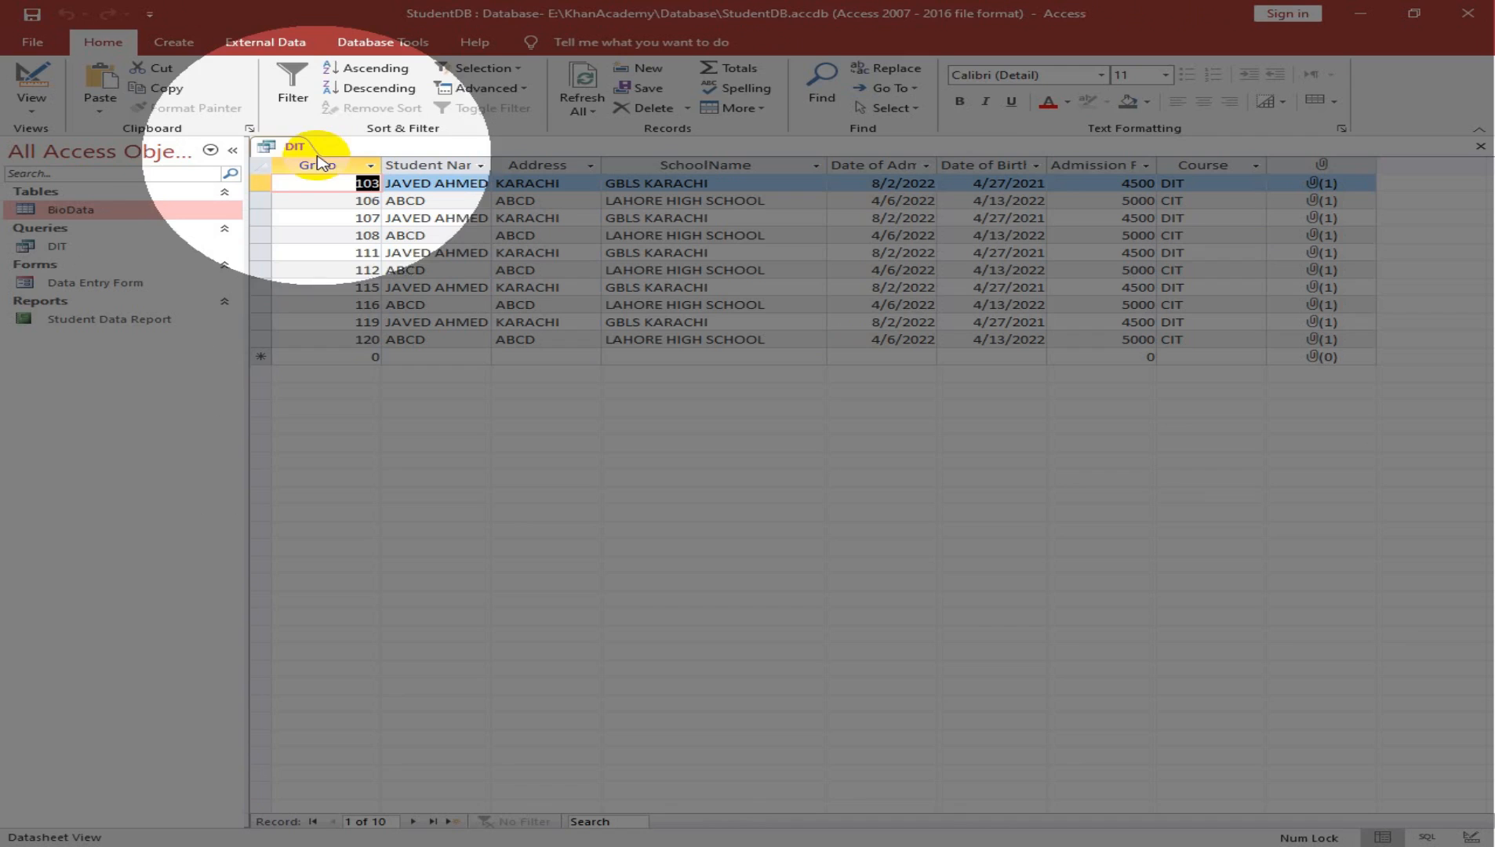
Step: Remove the alternative "CIT" criterion from Course in the query design and show the DIT query's records again
right_click(294, 151)
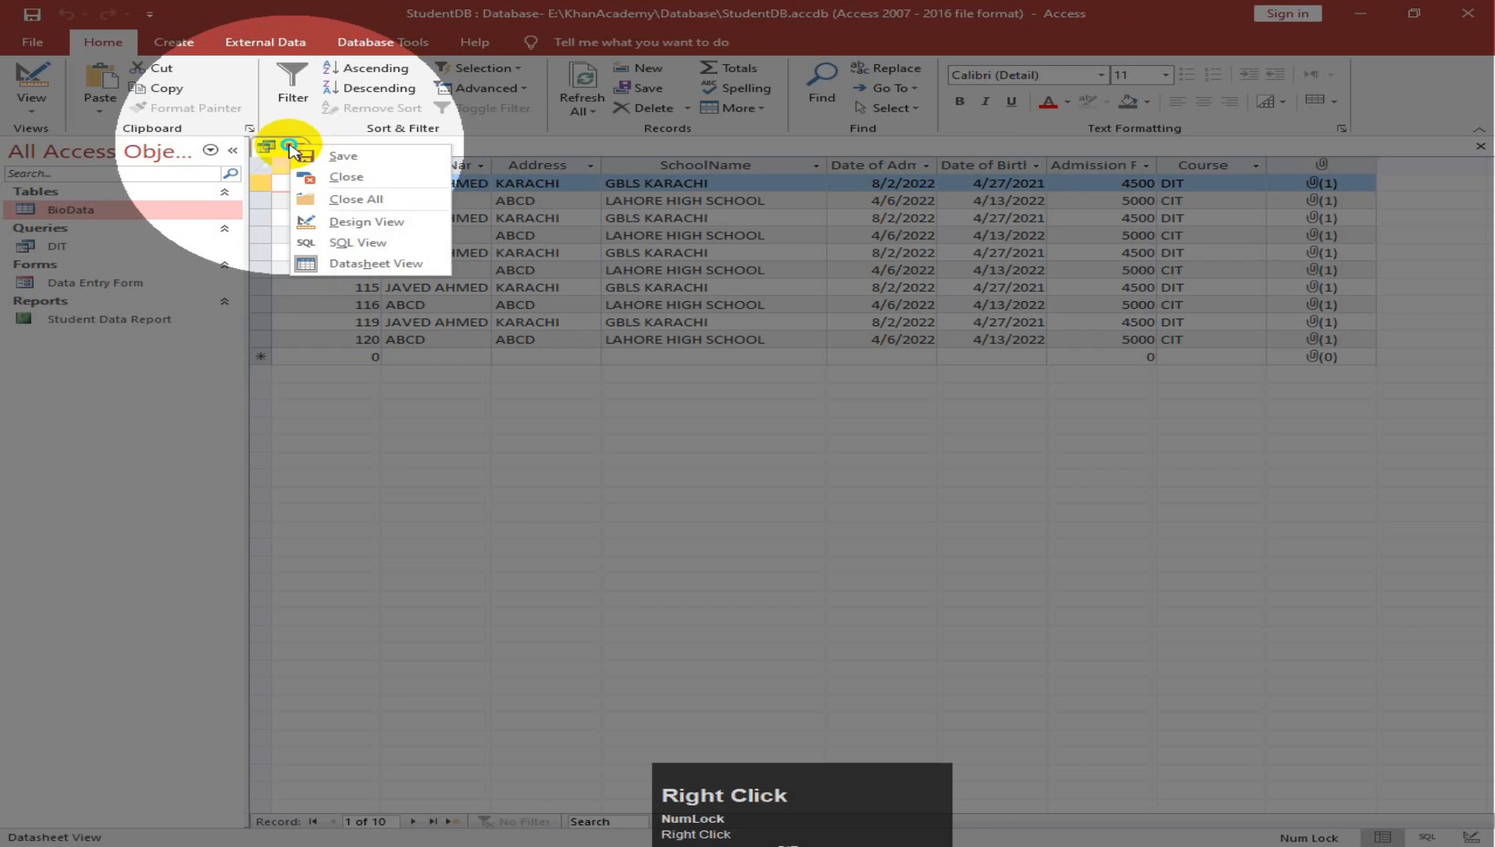
click(356, 235)
click(368, 482)
key(BackSpace)
key(BackSpace)
key(BackSpace)
key(BackSpace)
key(BackSpace)
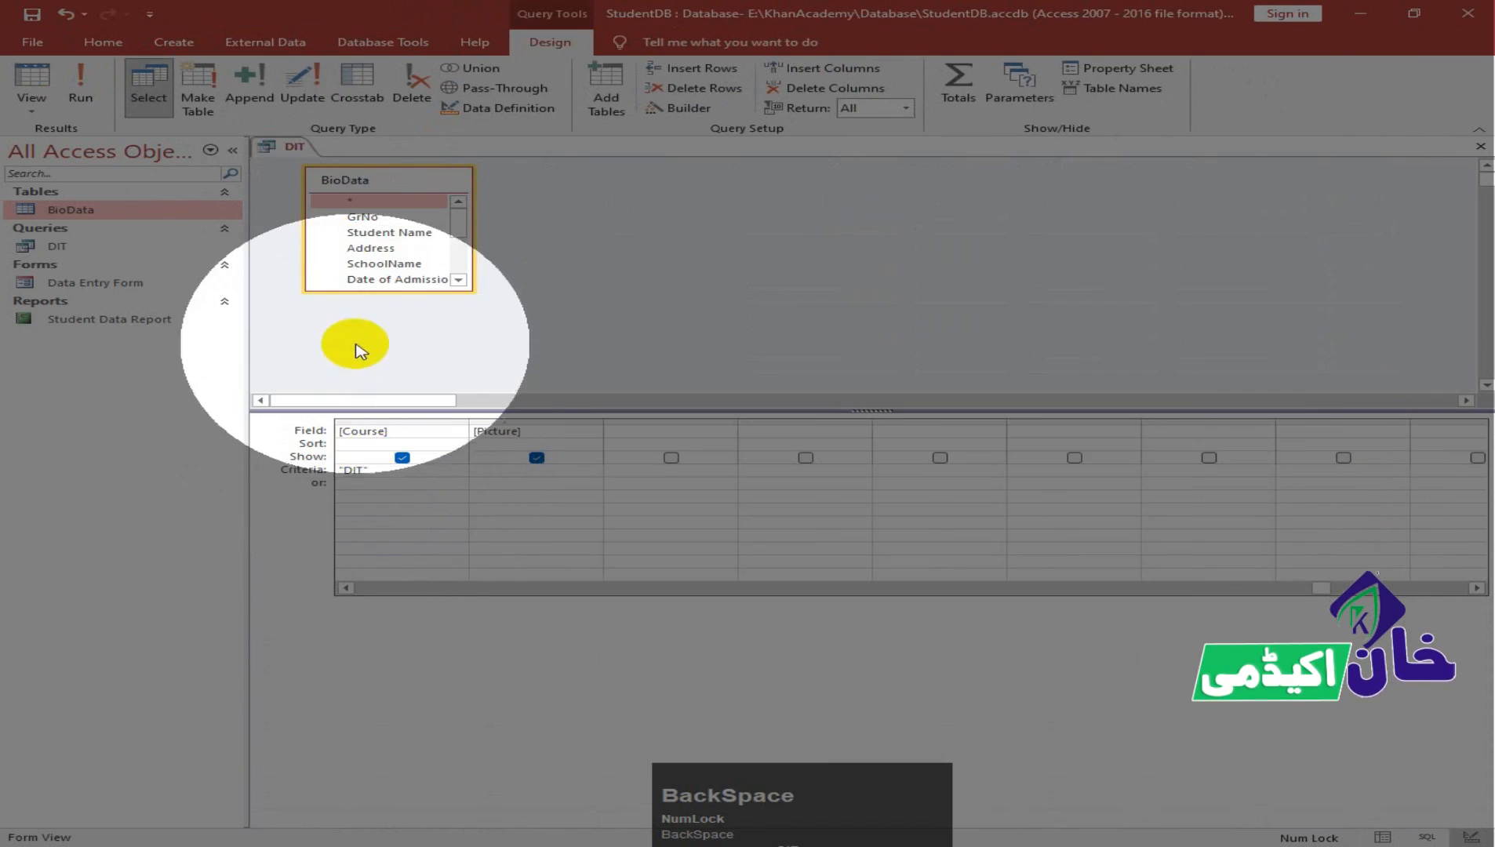
right_click(292, 153)
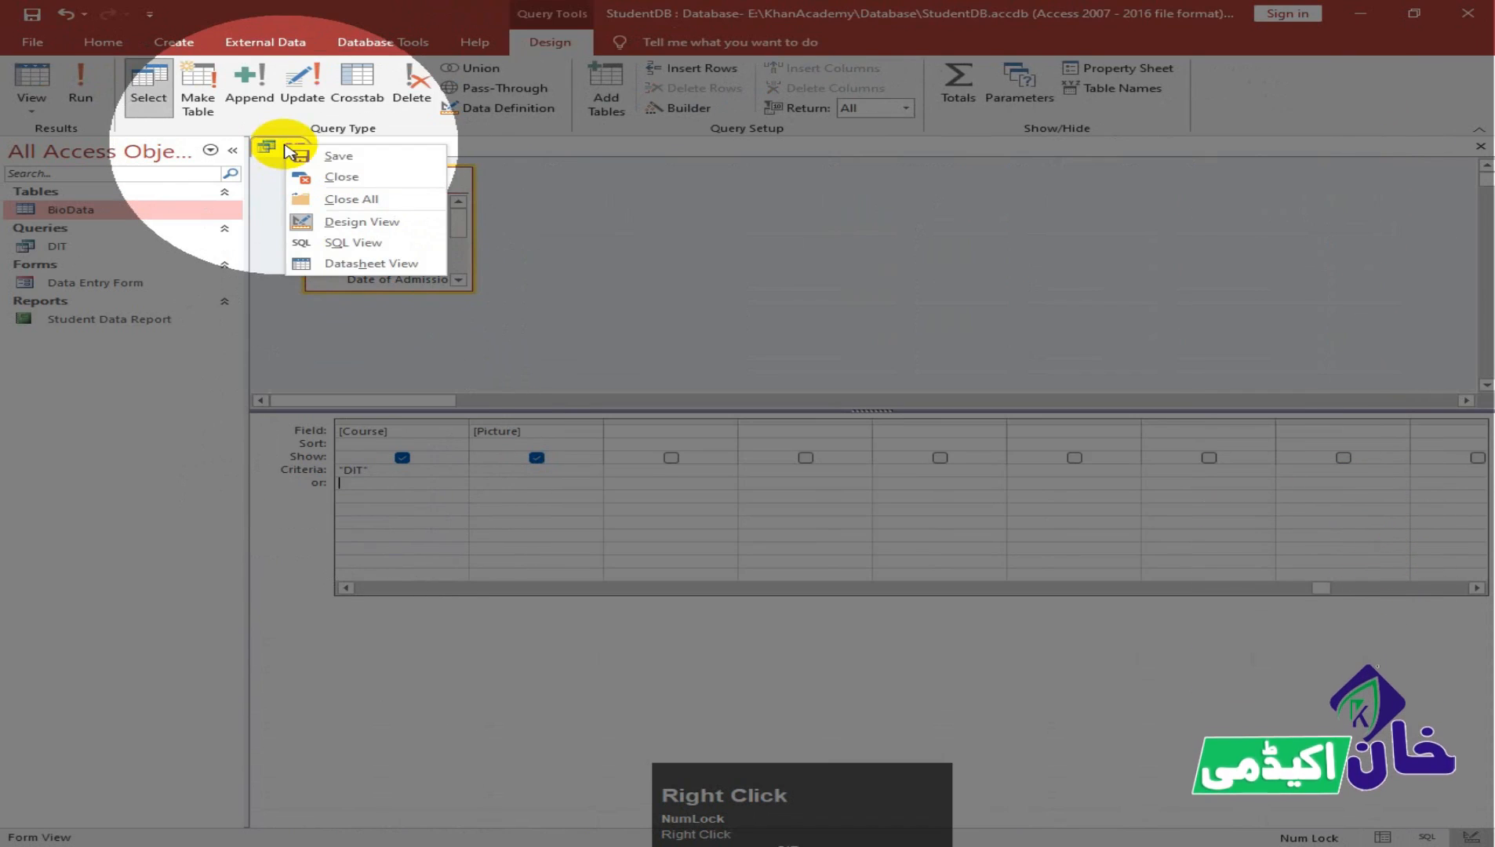
click(350, 266)
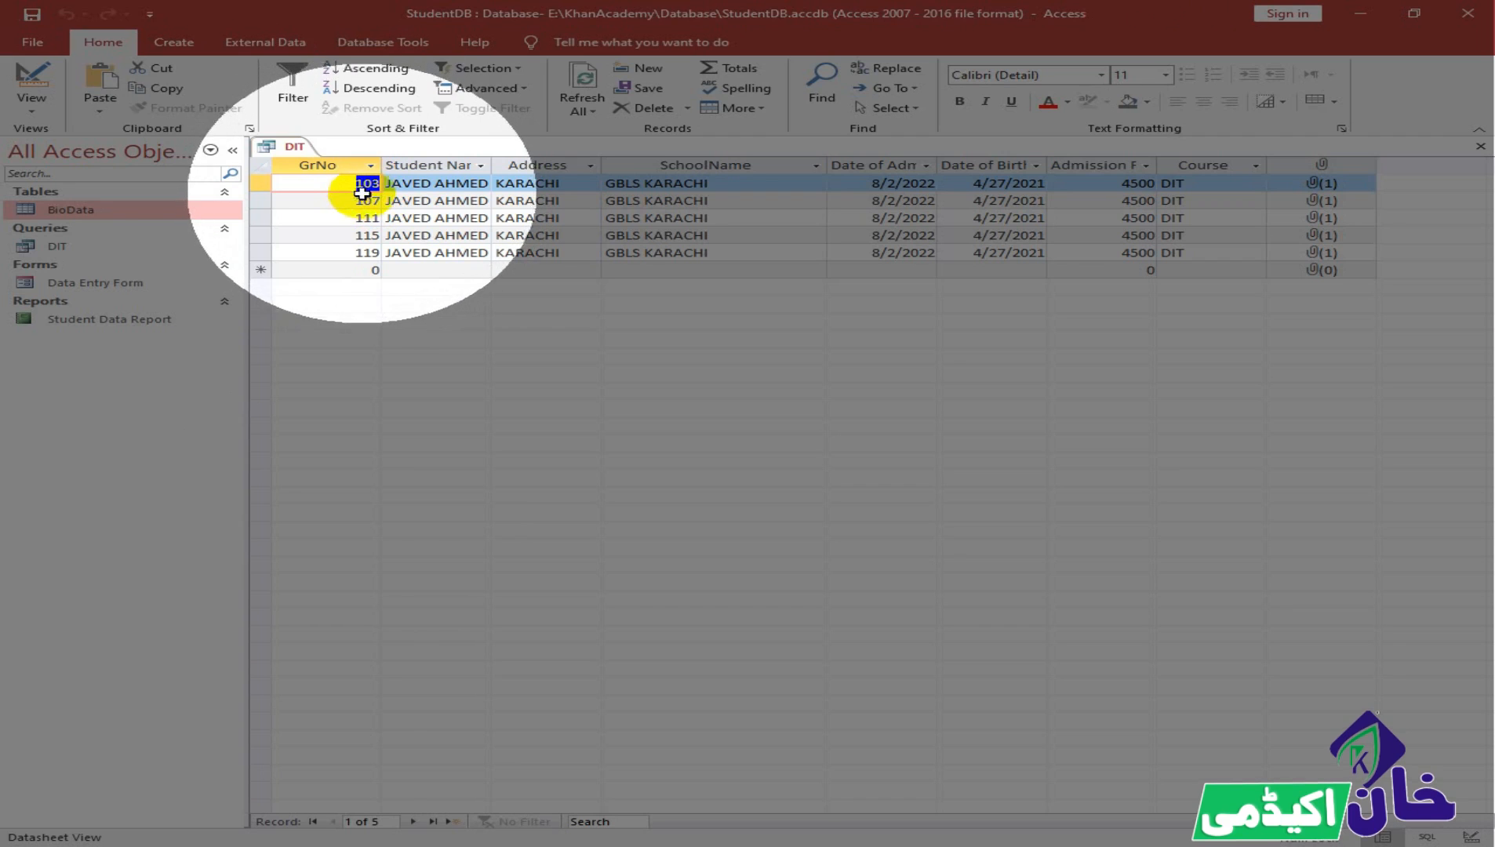
Step: Close the DIT query and save the changes to its design
right_click(296, 146)
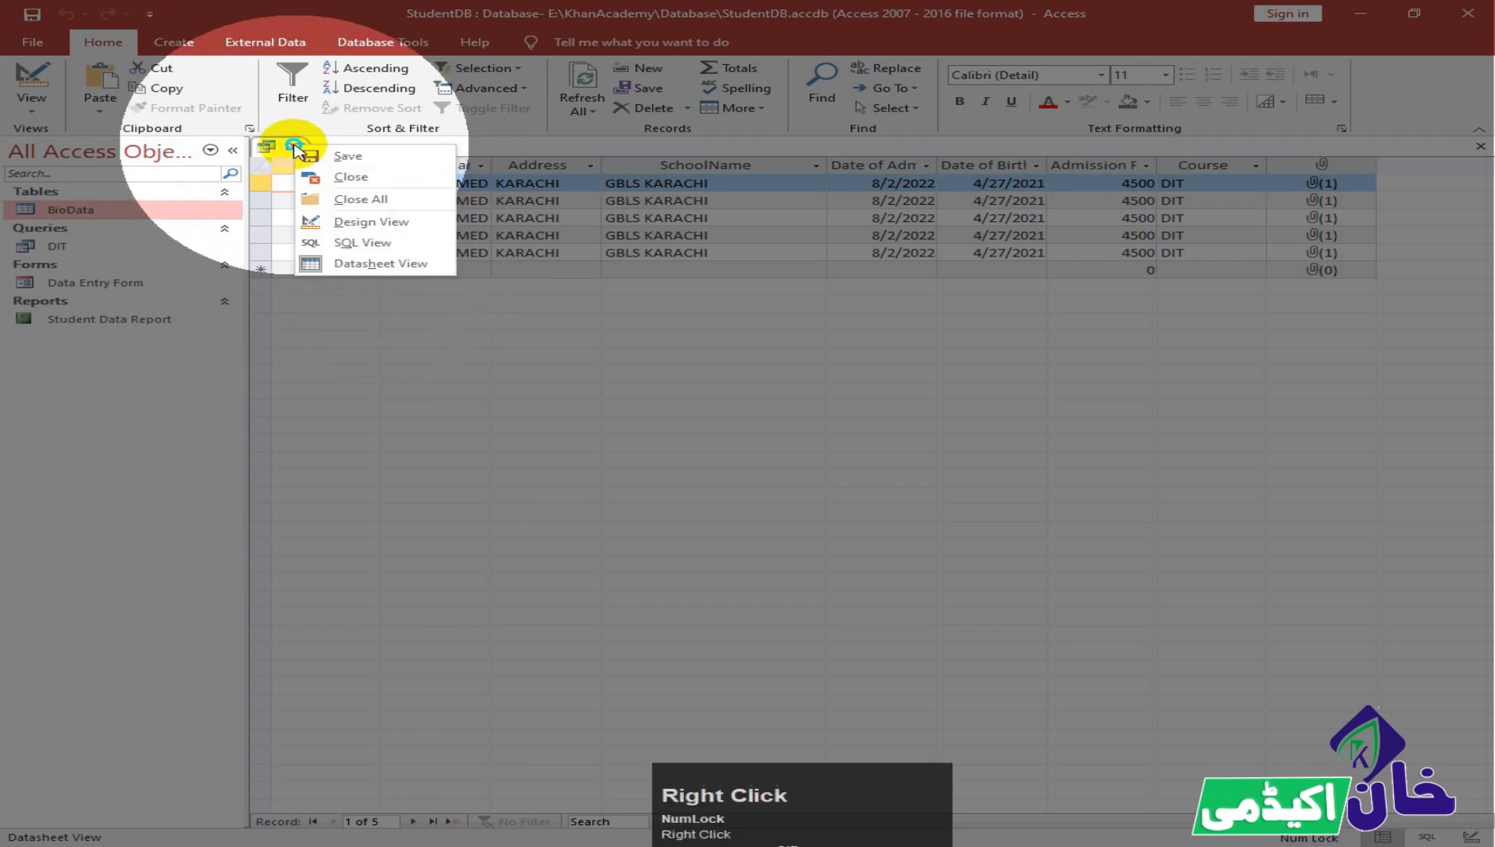
click(351, 177)
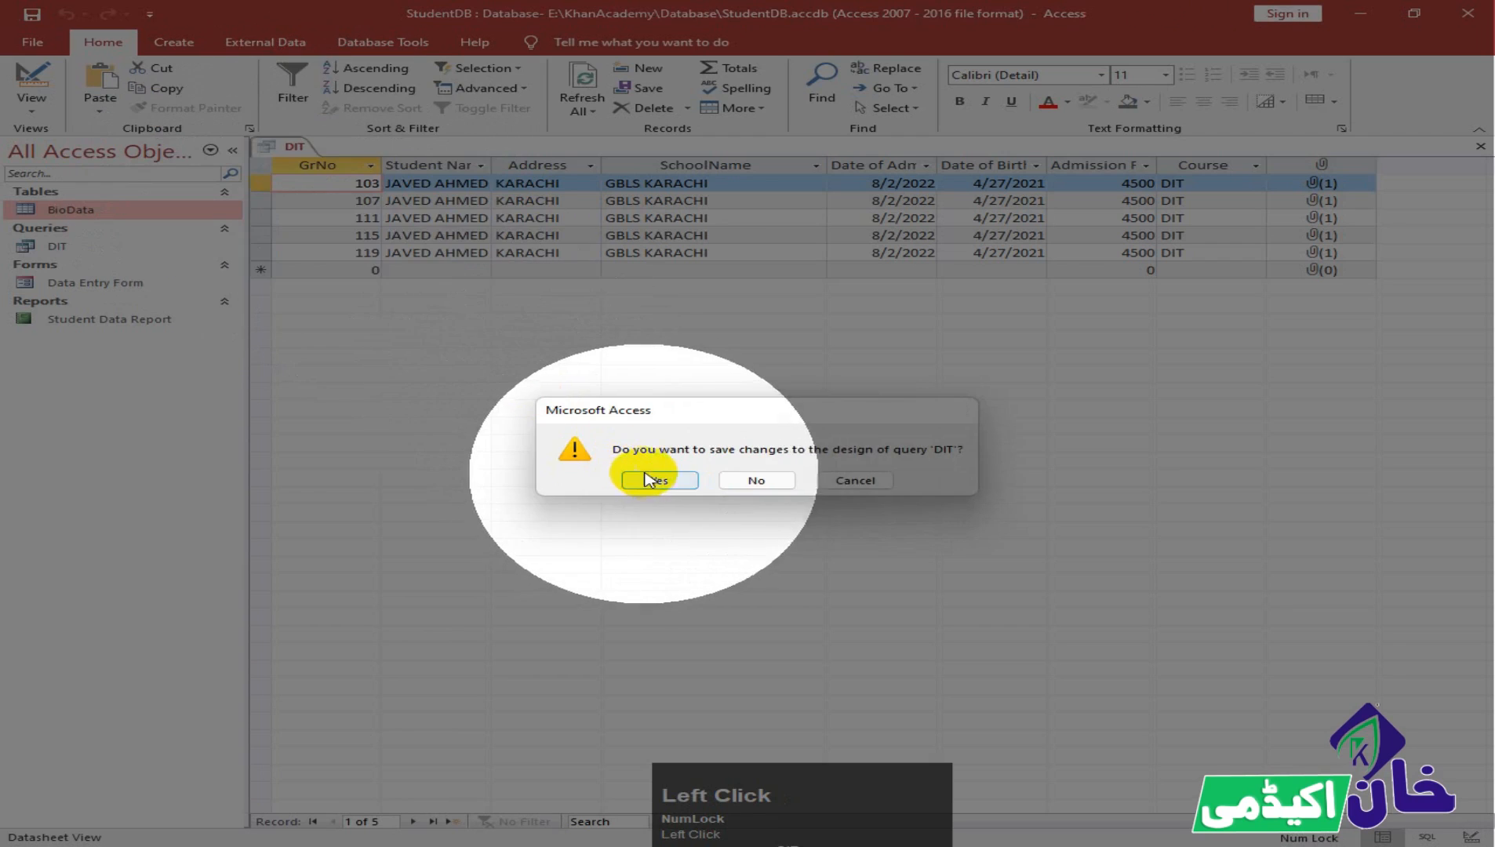
click(643, 480)
Step: Start a new record in the Data Entry Form with the student's GrNo, name and address, and choose GBLS LAhore as SchoolName
double_click(82, 283)
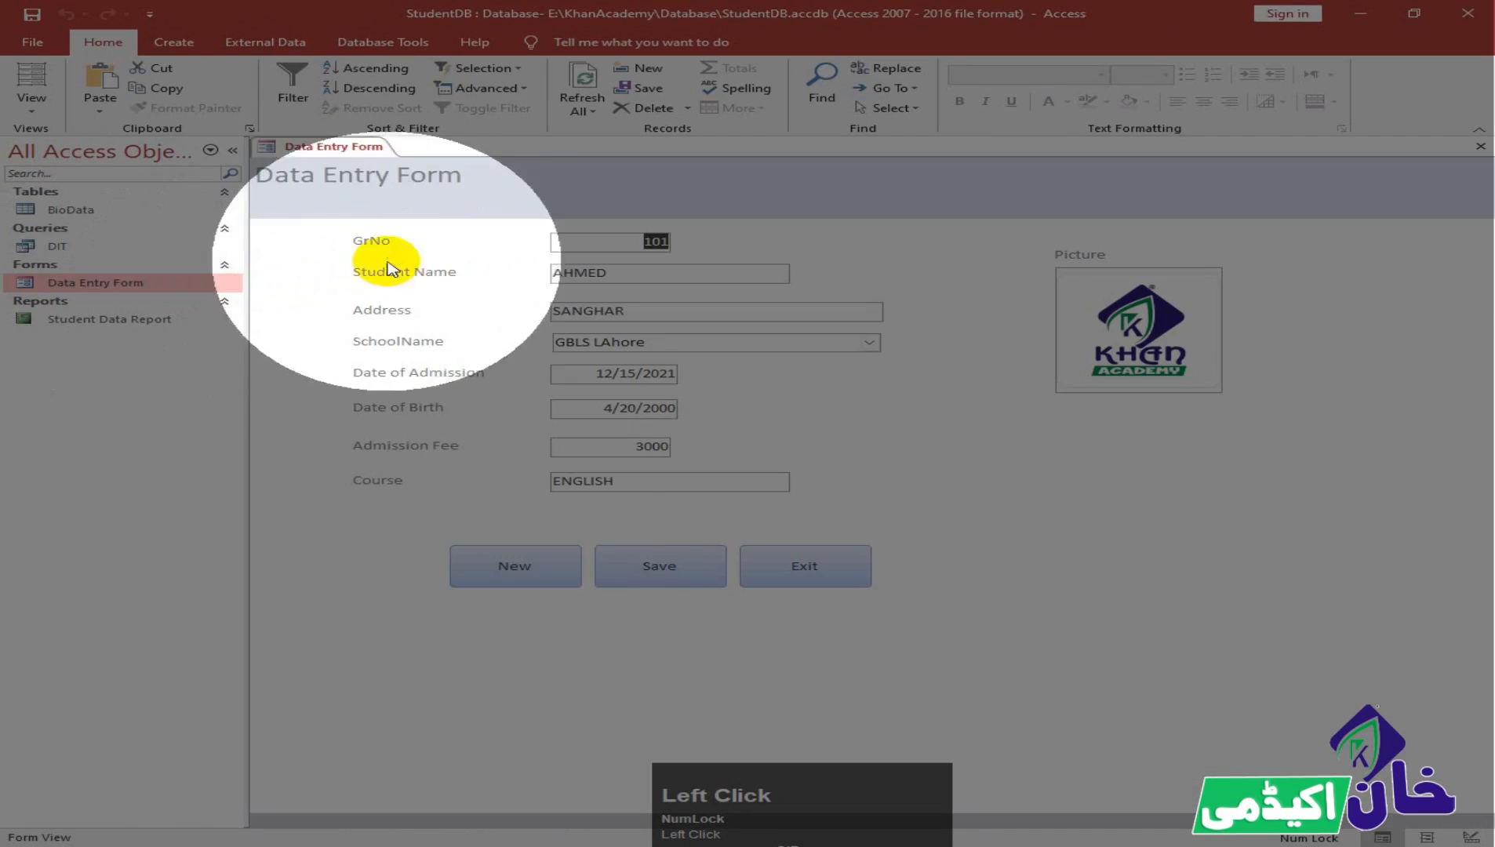
click(517, 566)
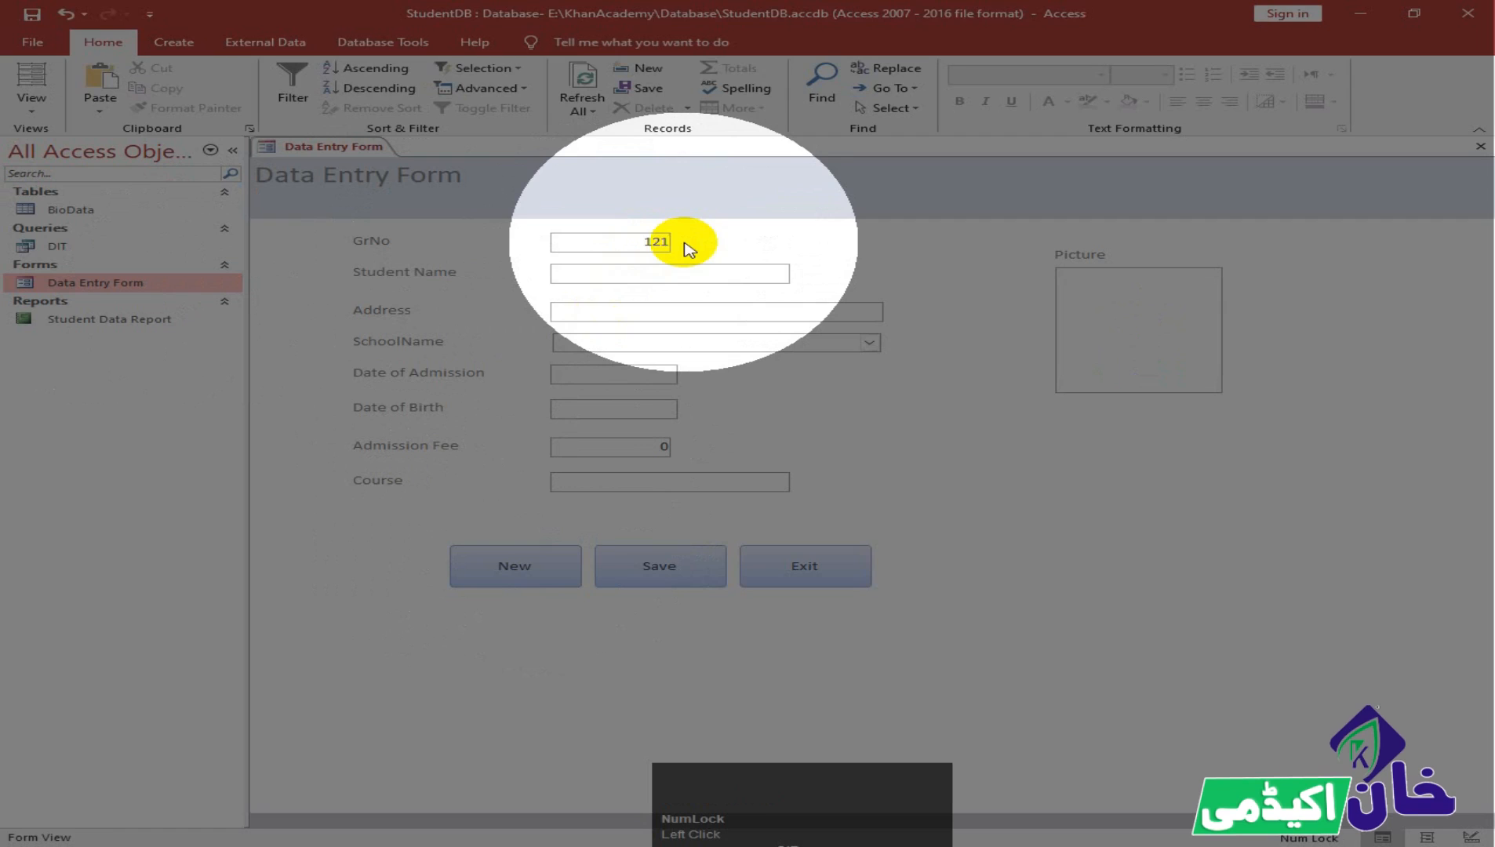
key(Tab)
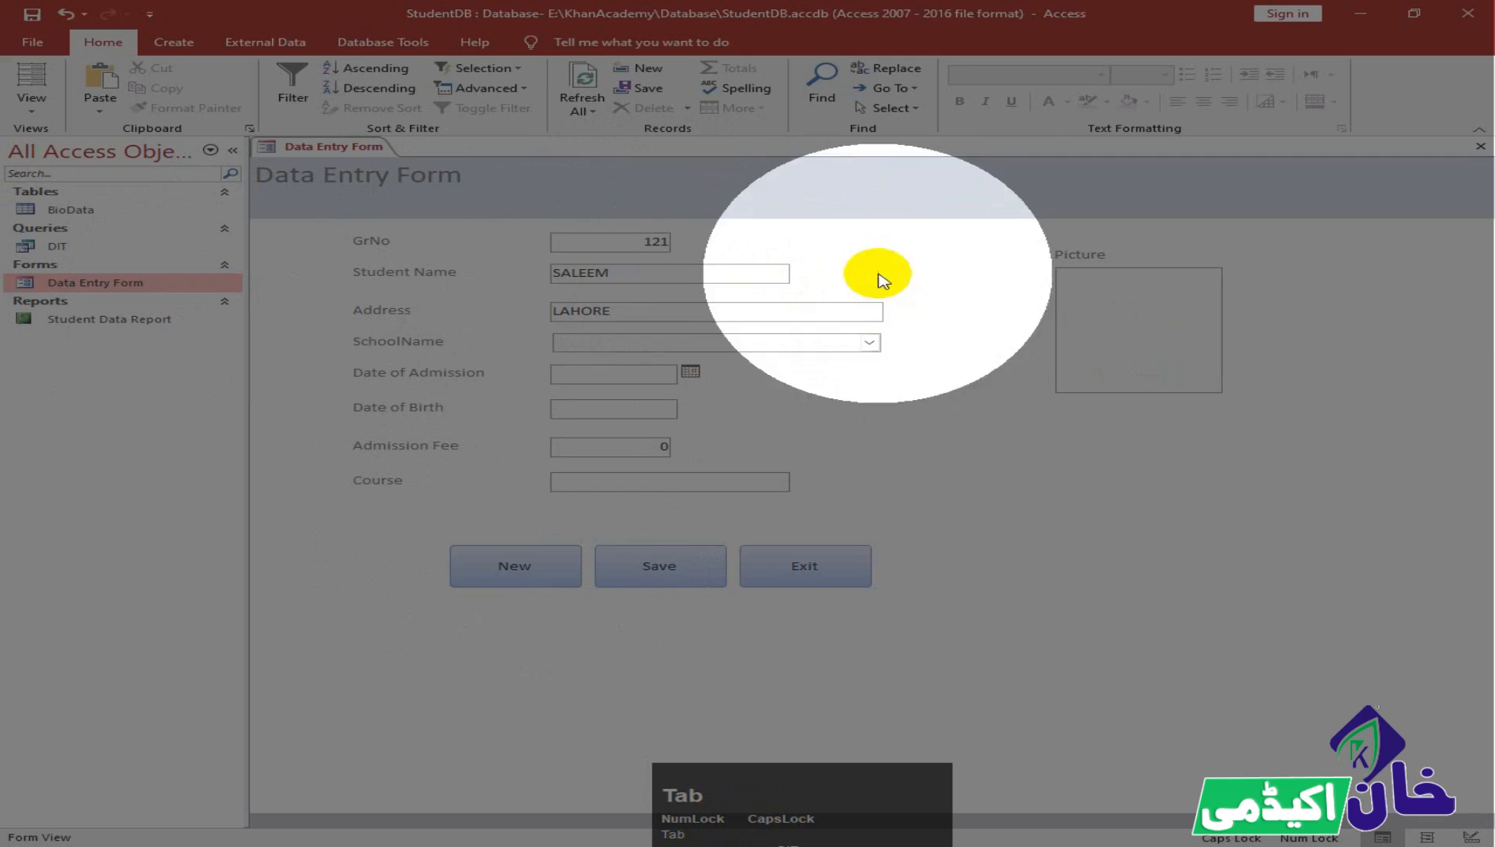
click(869, 343)
click(639, 379)
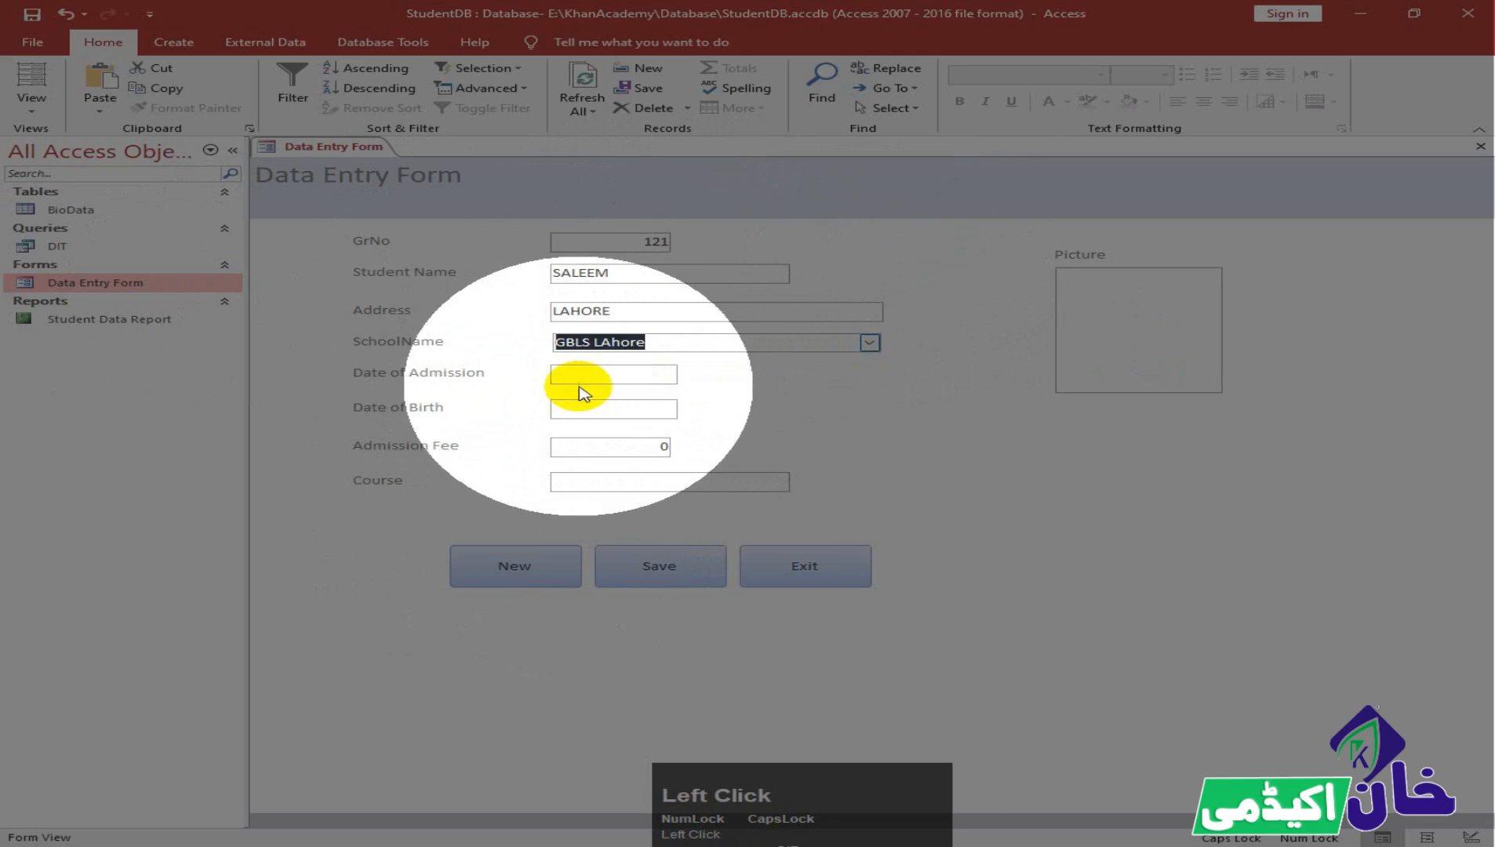
Step: Set Date of Admission to 8/13/2022, fill in the student's date of birth, and enter Admission Fee 5000 and Course DIT
click(687, 373)
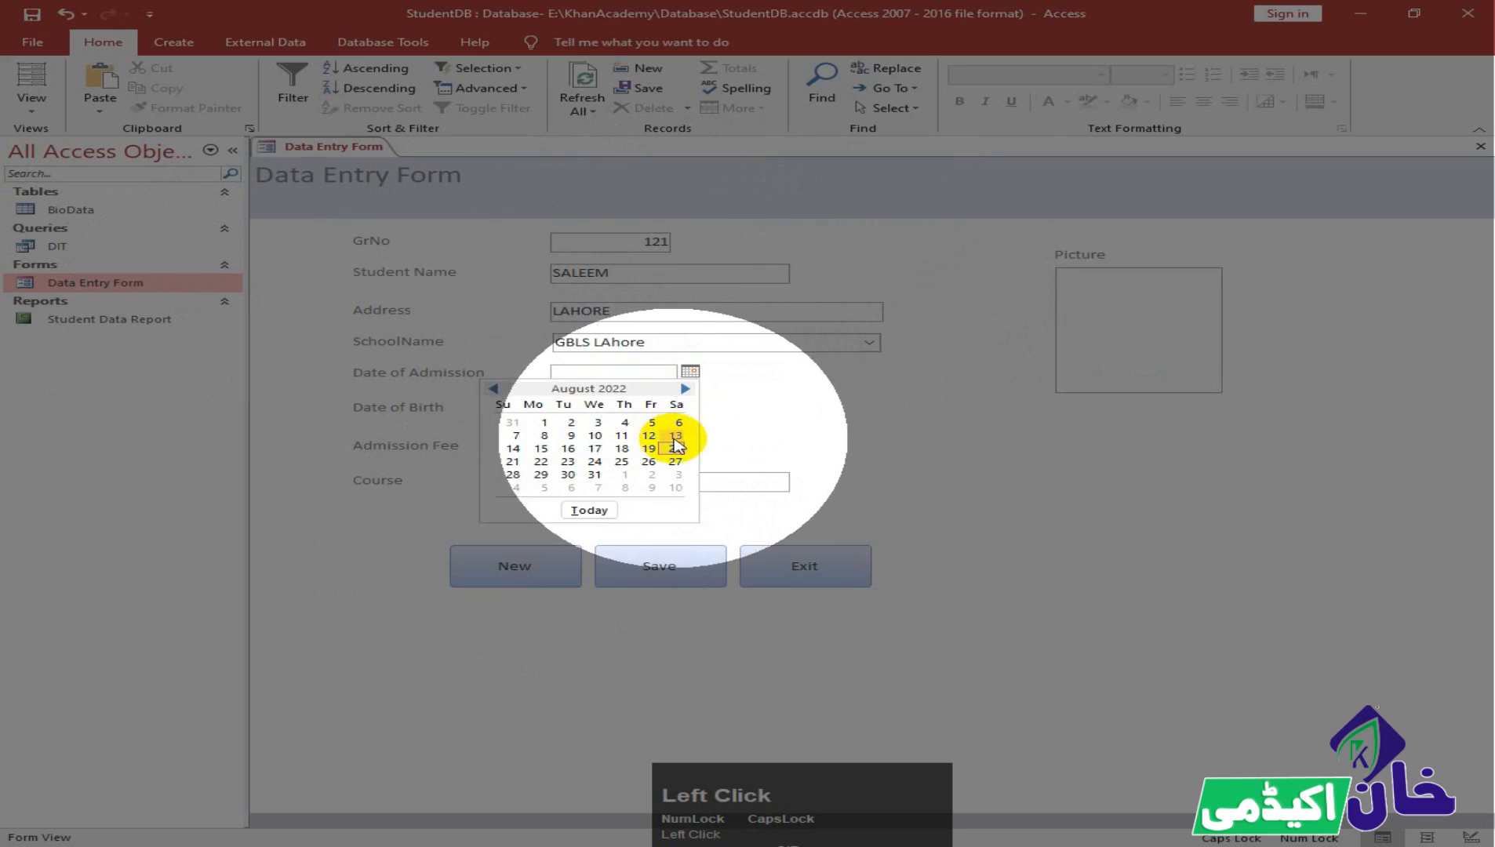
click(673, 408)
click(691, 406)
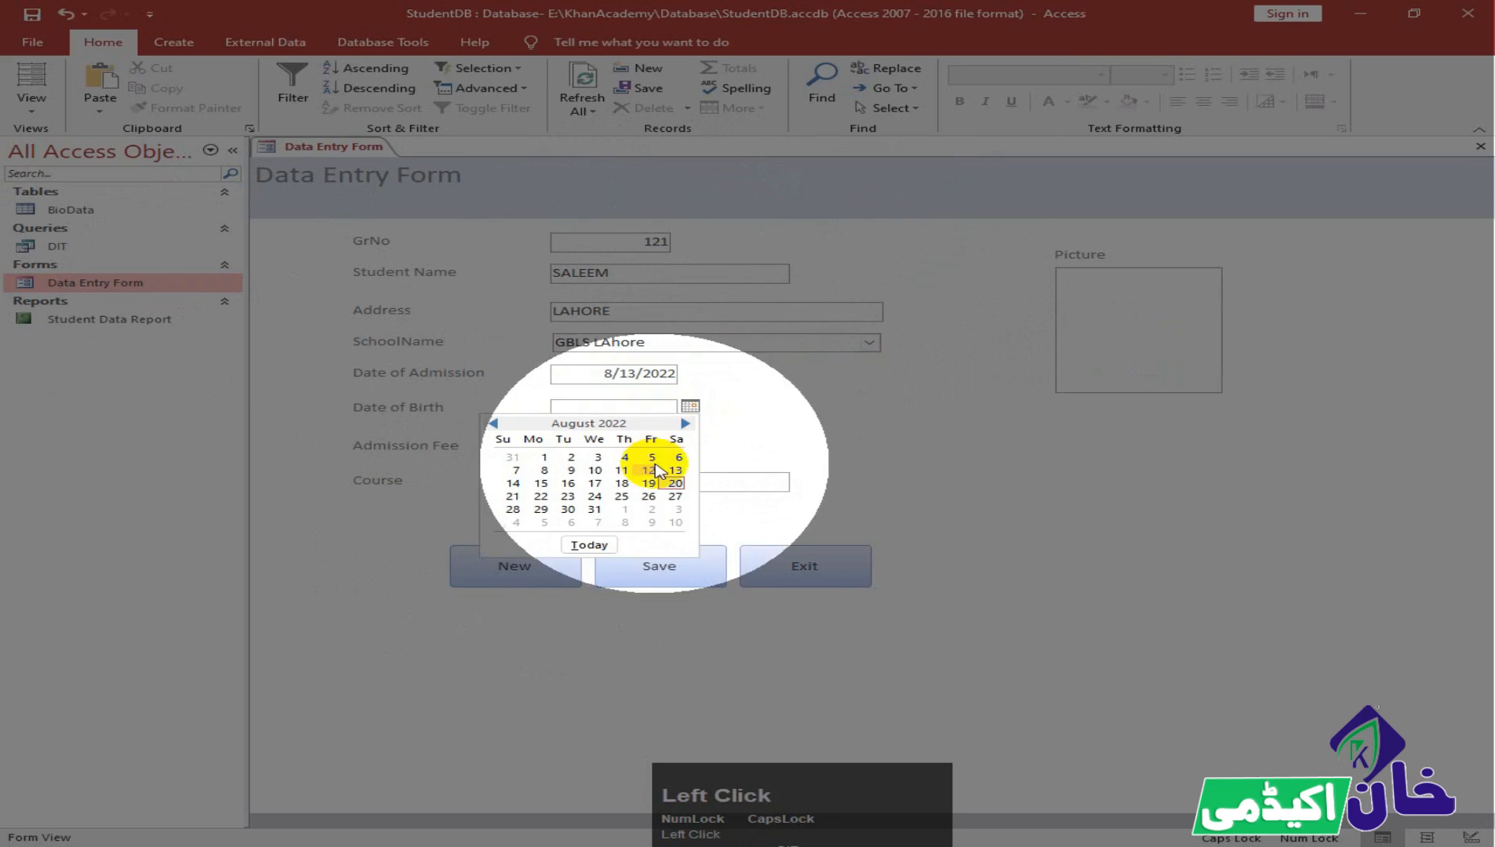
click(491, 423)
click(491, 423)
click(491, 424)
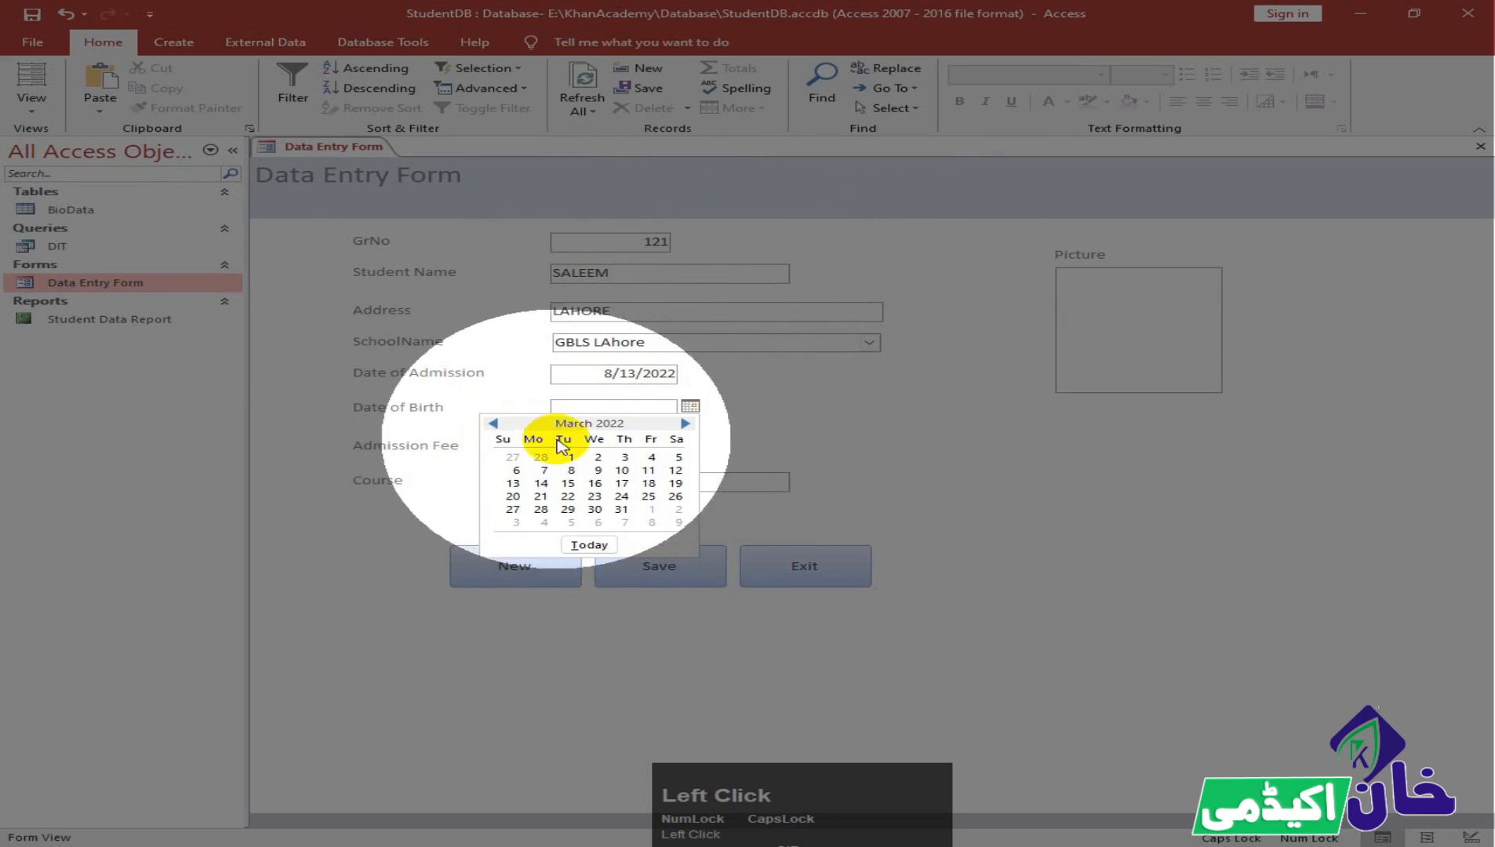
click(621, 469)
drag(649, 450, 684, 453)
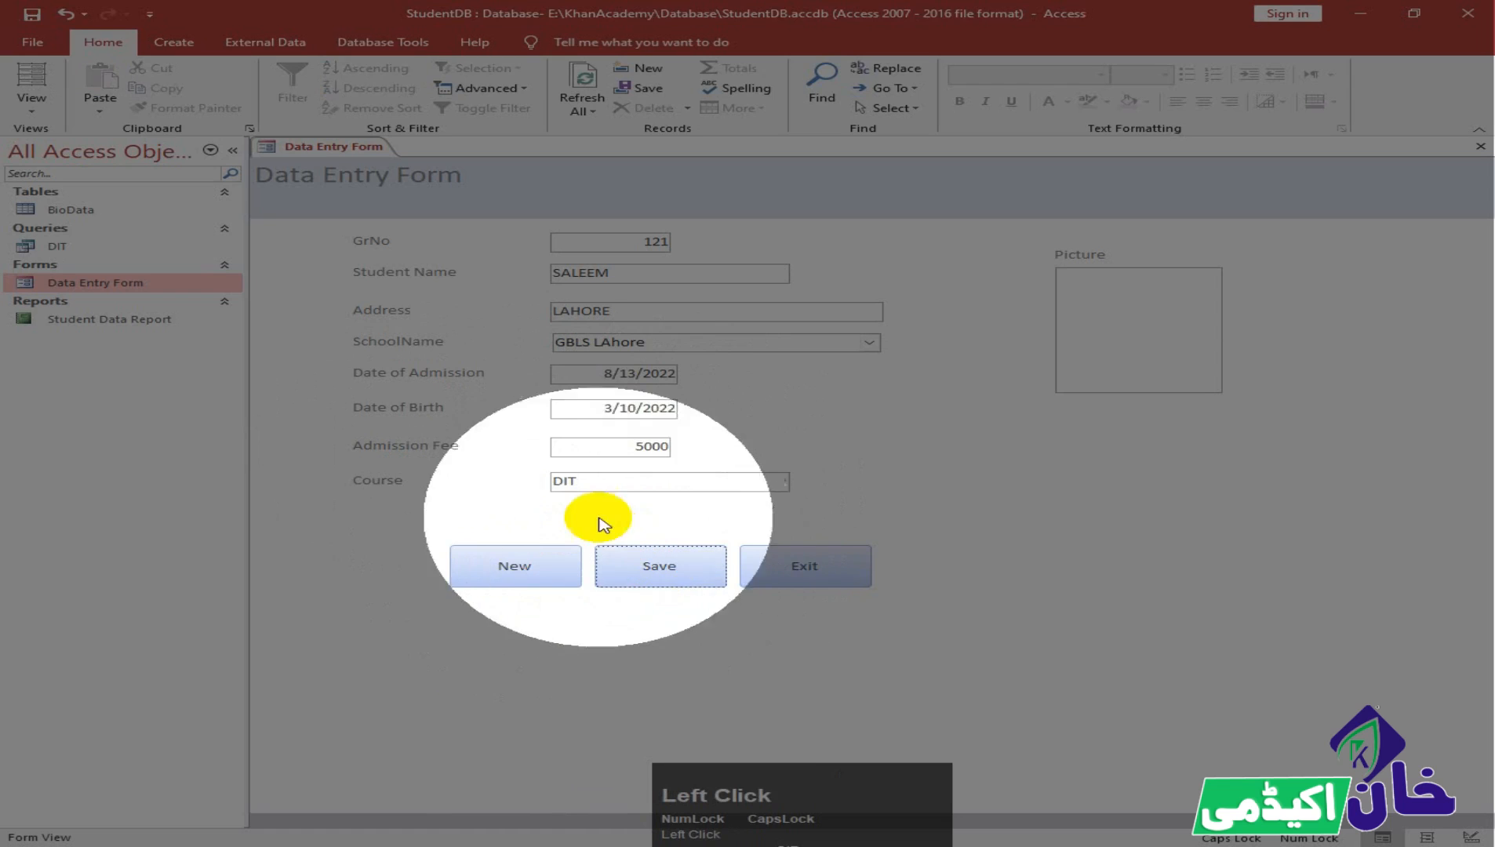
Step: Attach the image cute-freelance-girl-using-laptop-sitting-floor-smiling from Downloads to the record's Picture field, save the record and exit the form
click(1115, 287)
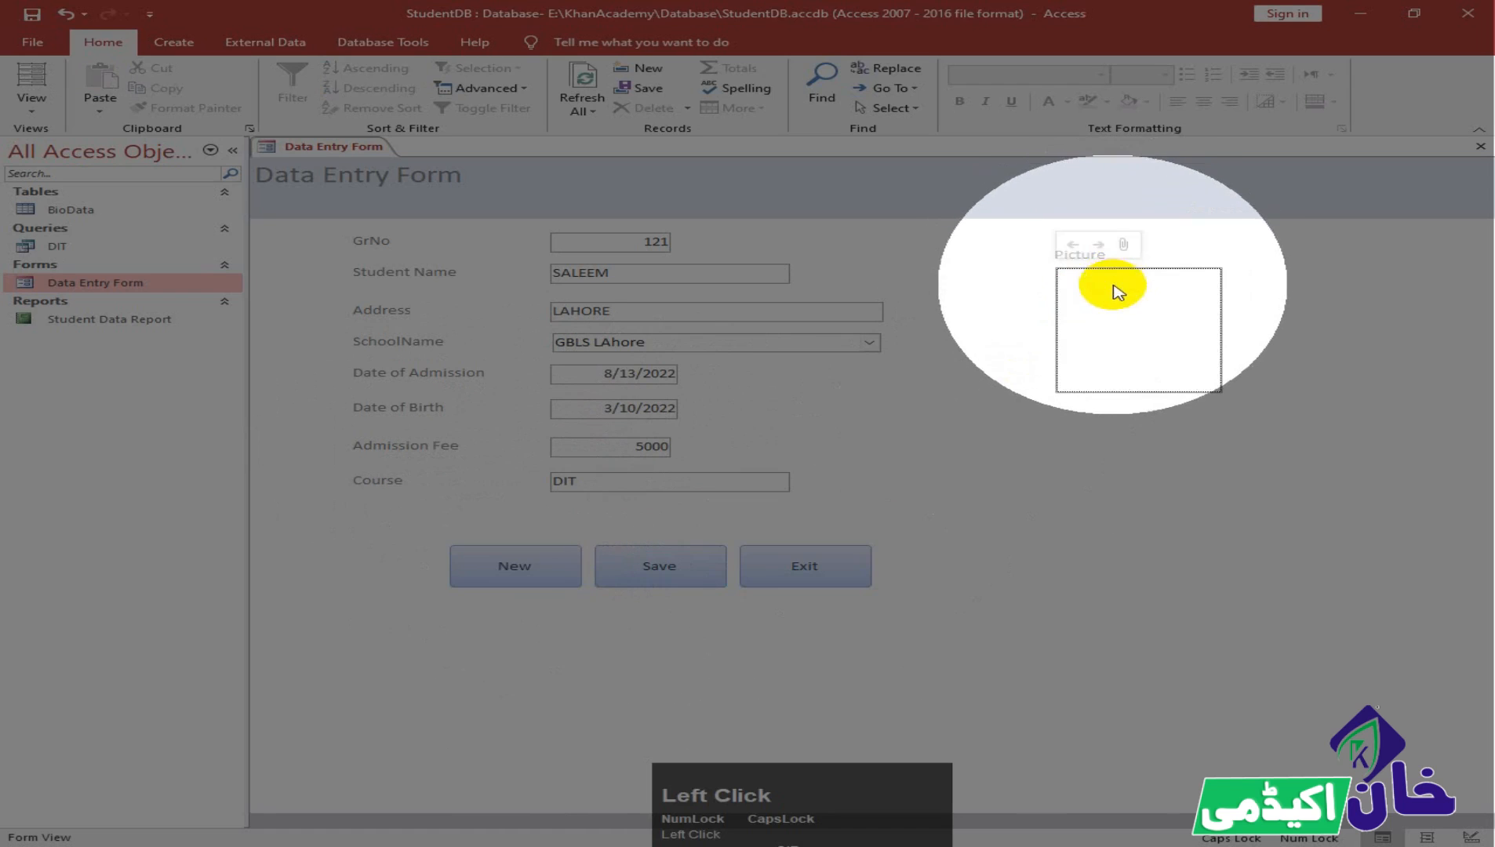
click(1128, 240)
click(926, 377)
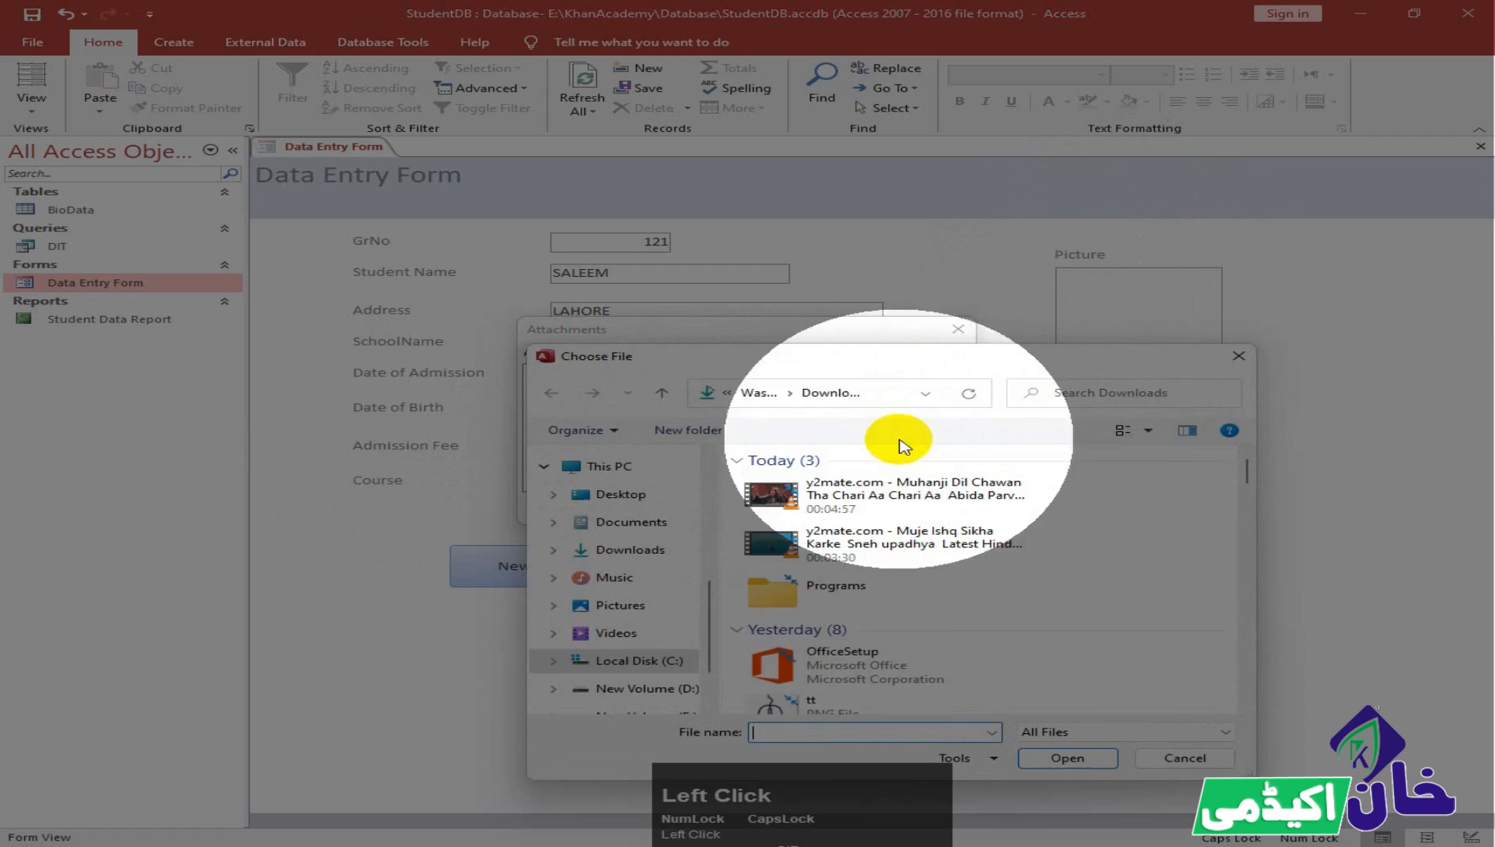
scroll(890, 509, down, 5)
scroll(845, 552, up, 2)
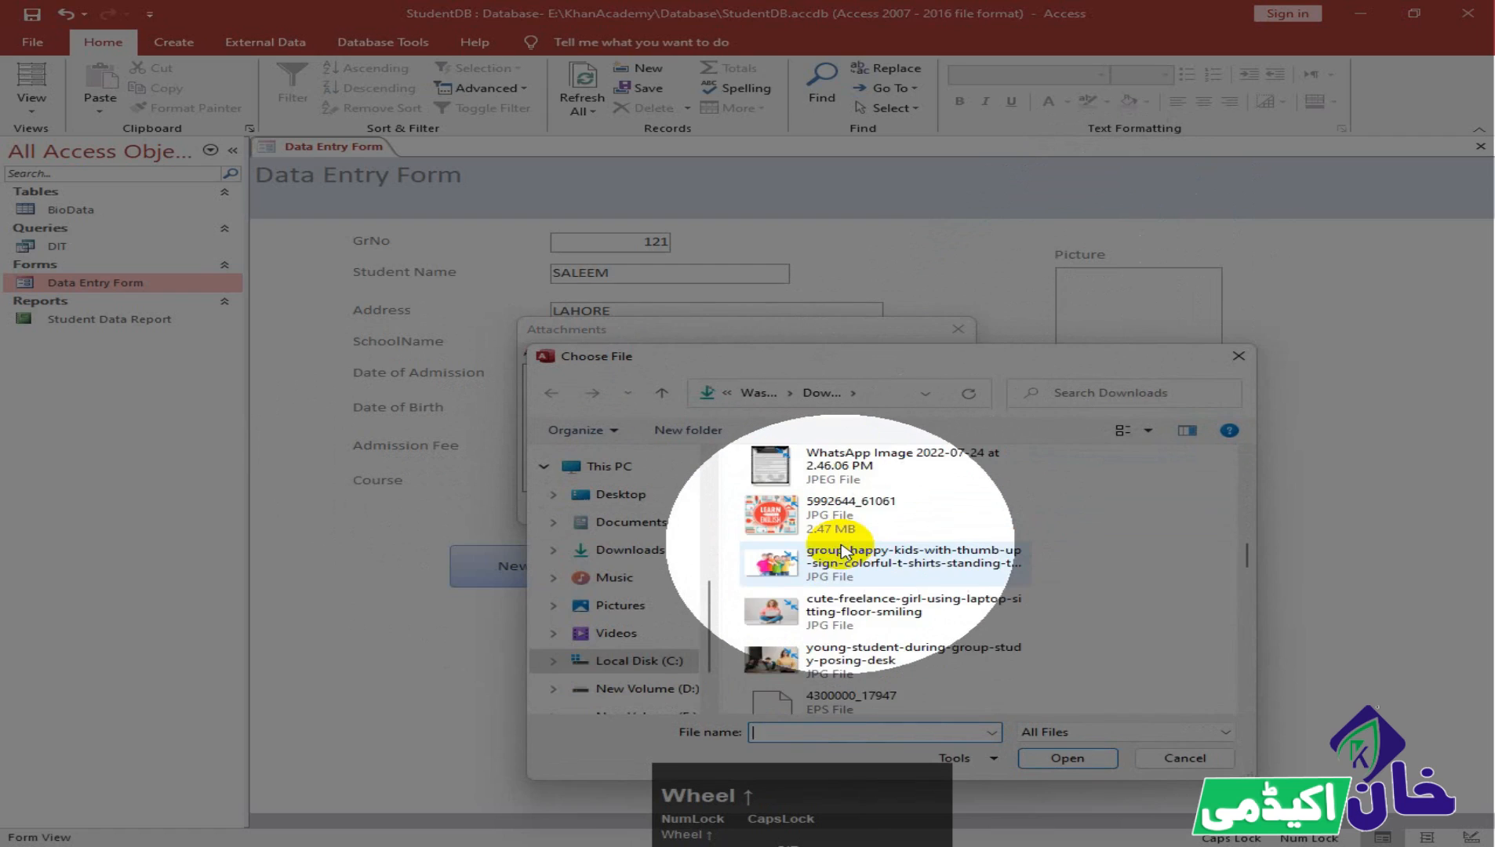
click(844, 606)
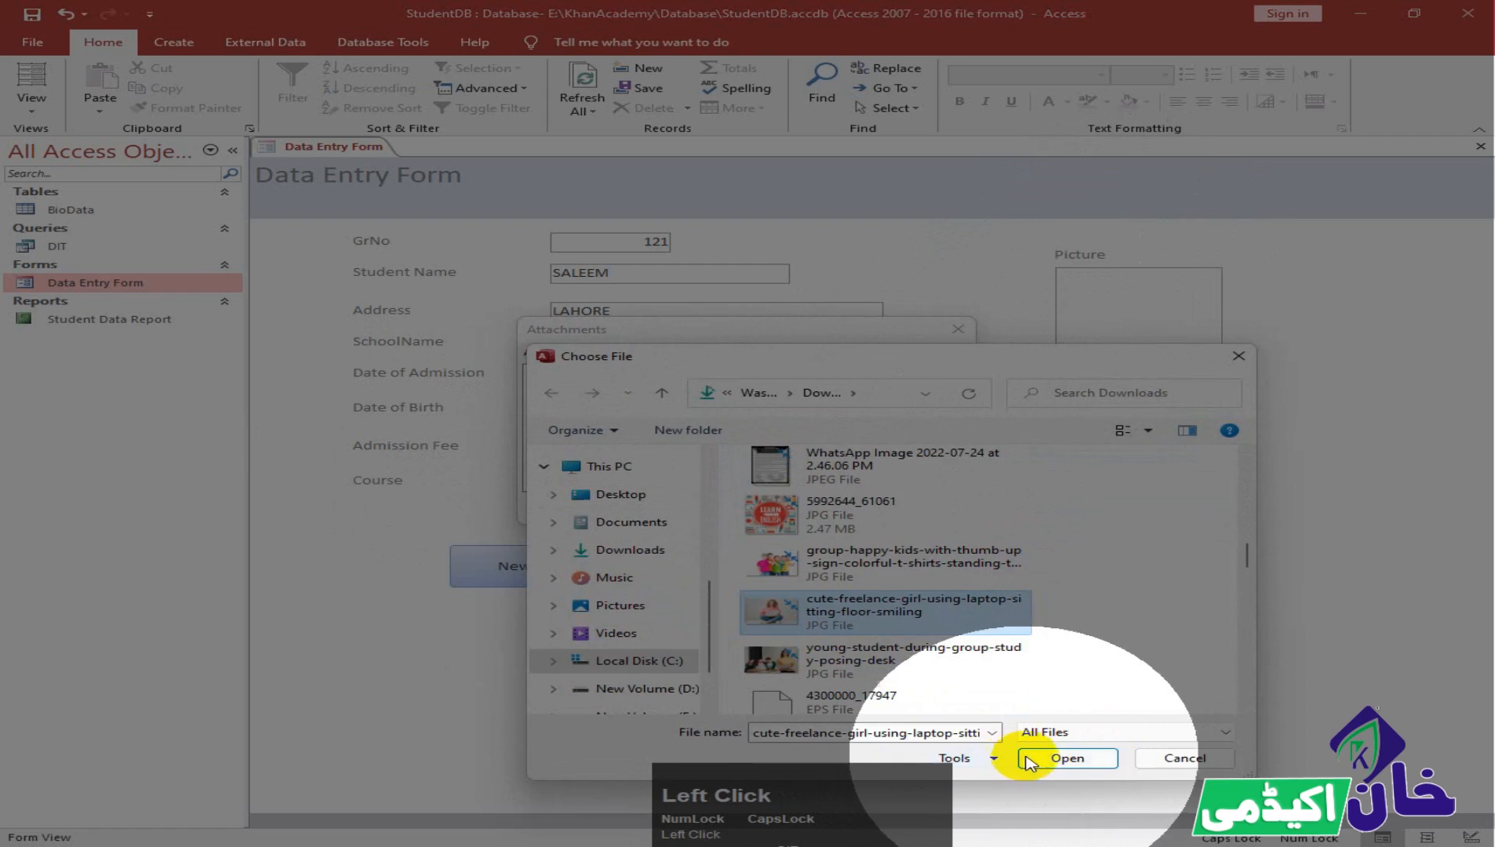
click(1051, 755)
click(820, 508)
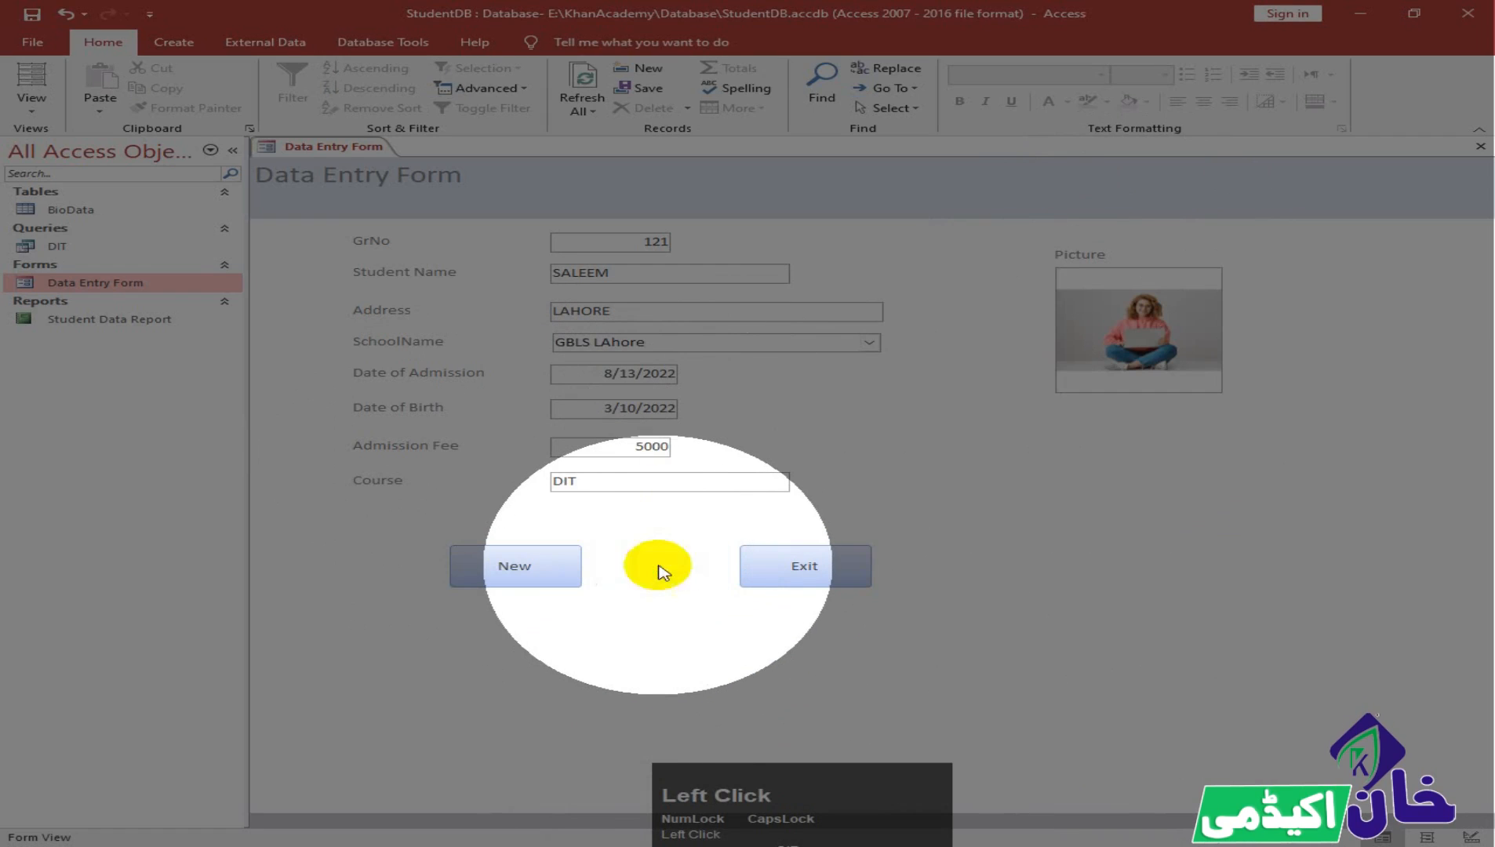
click(804, 566)
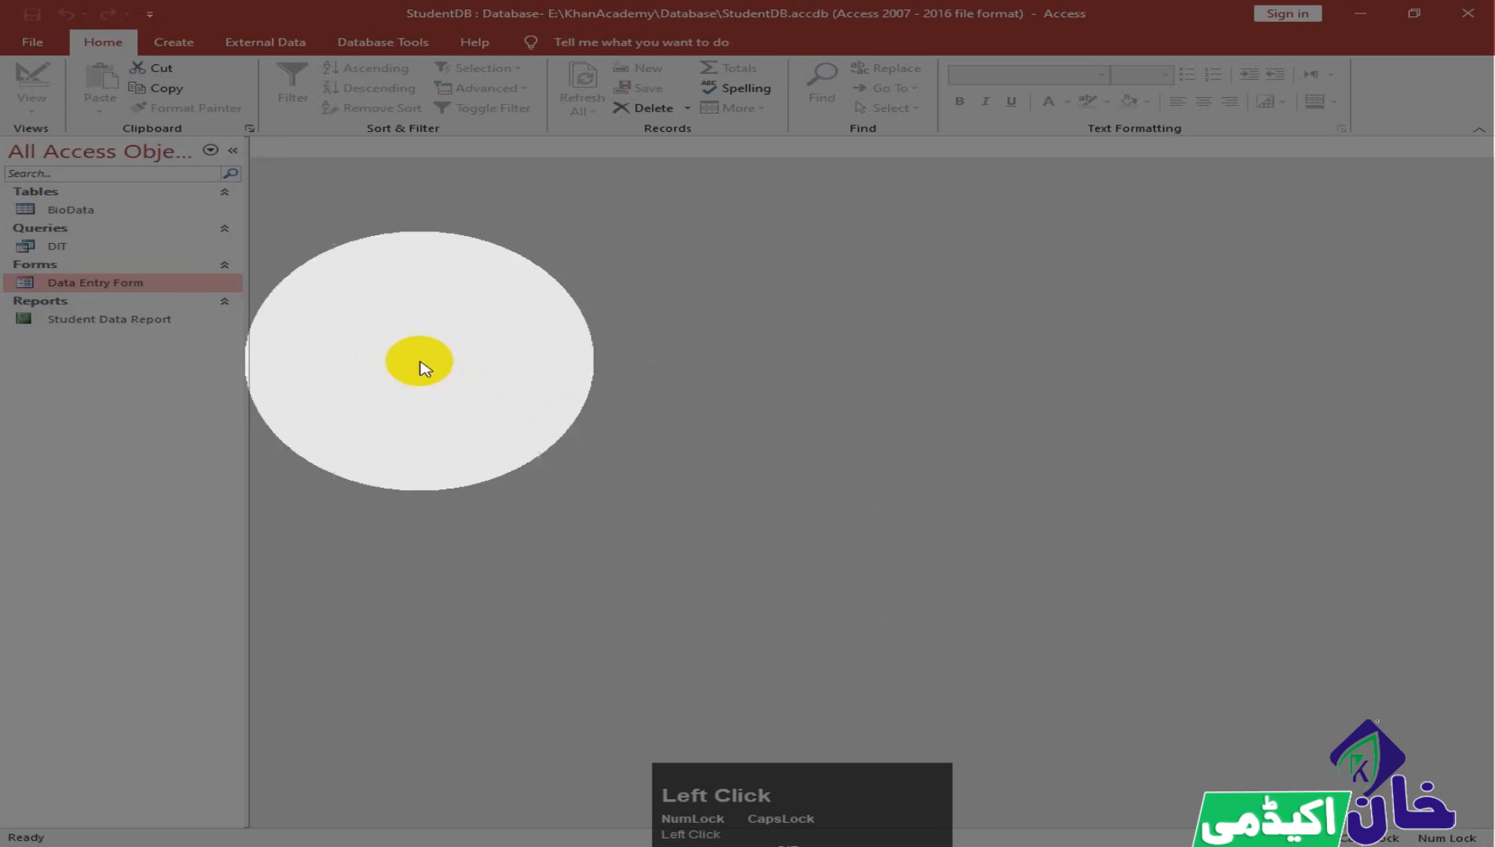
Step: Check the BioData table for the newly entered student record, and close the table
double_click(71, 209)
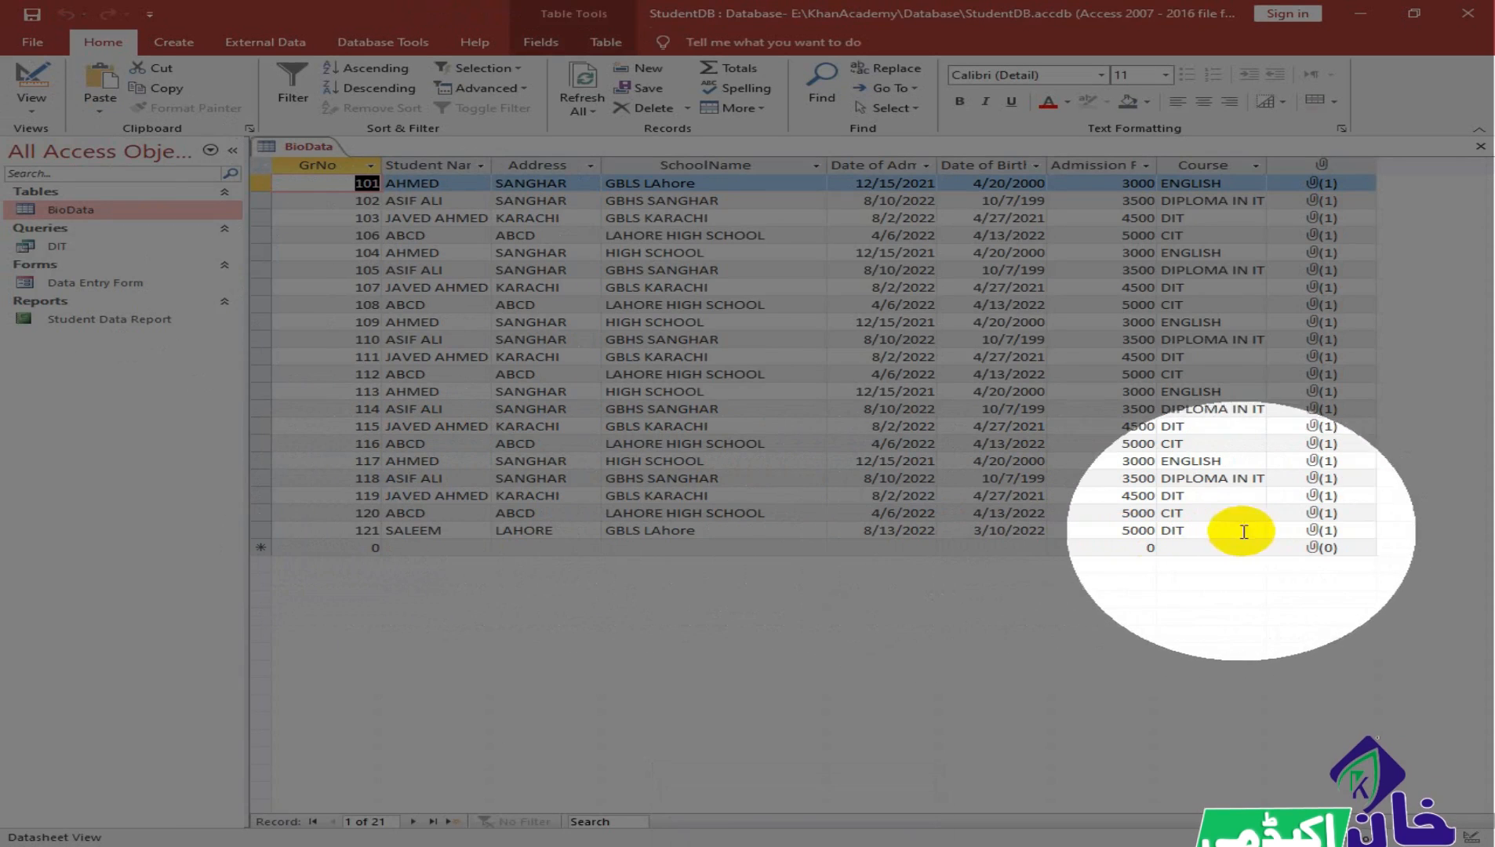
right_click(337, 149)
click(350, 173)
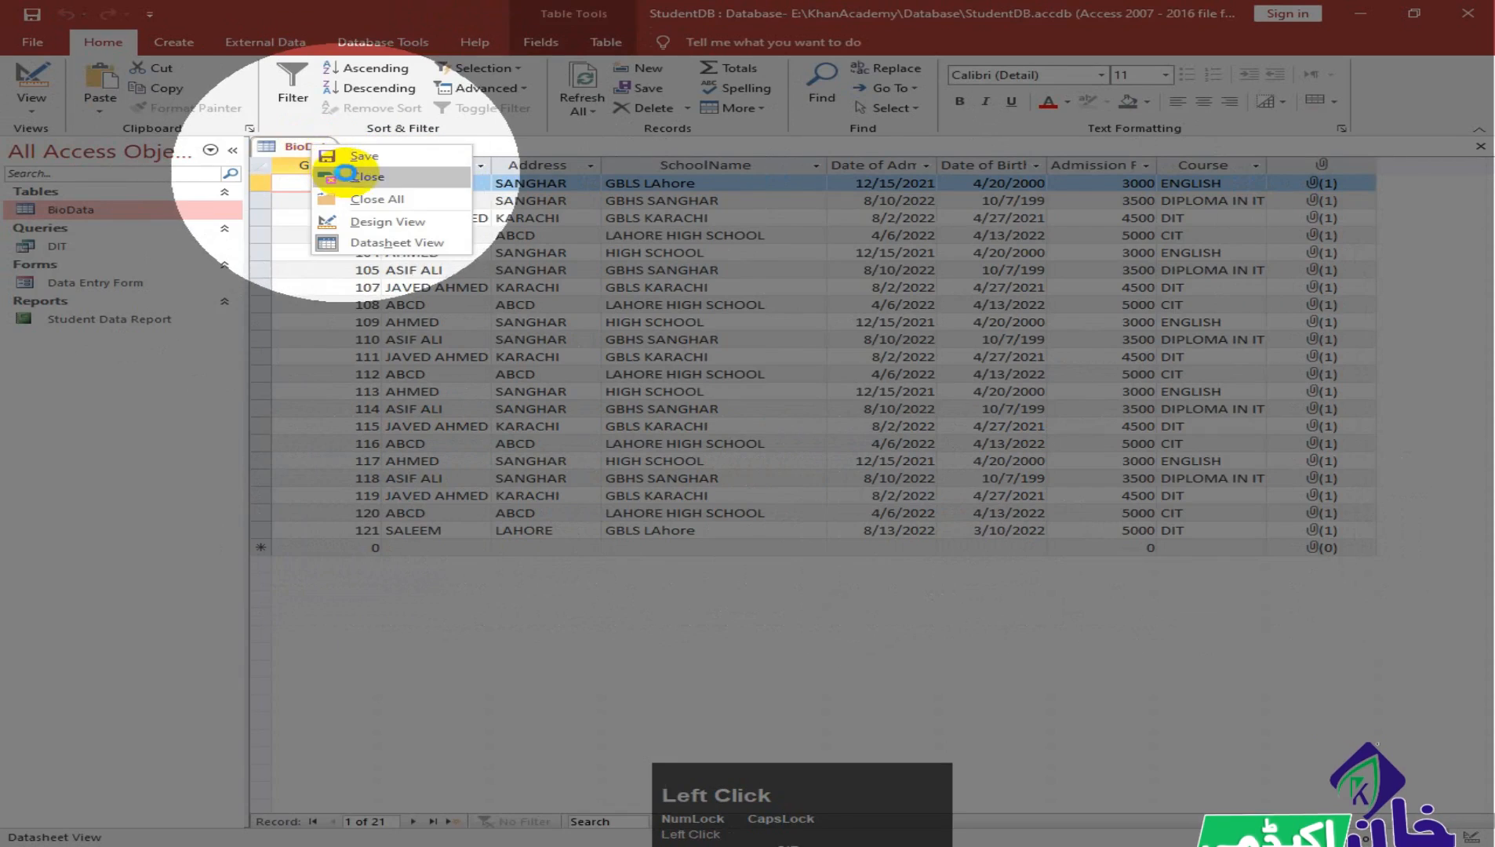
Step: Open the DIT query to check whether it includes the new student, and close it
right_click(54, 248)
click(109, 258)
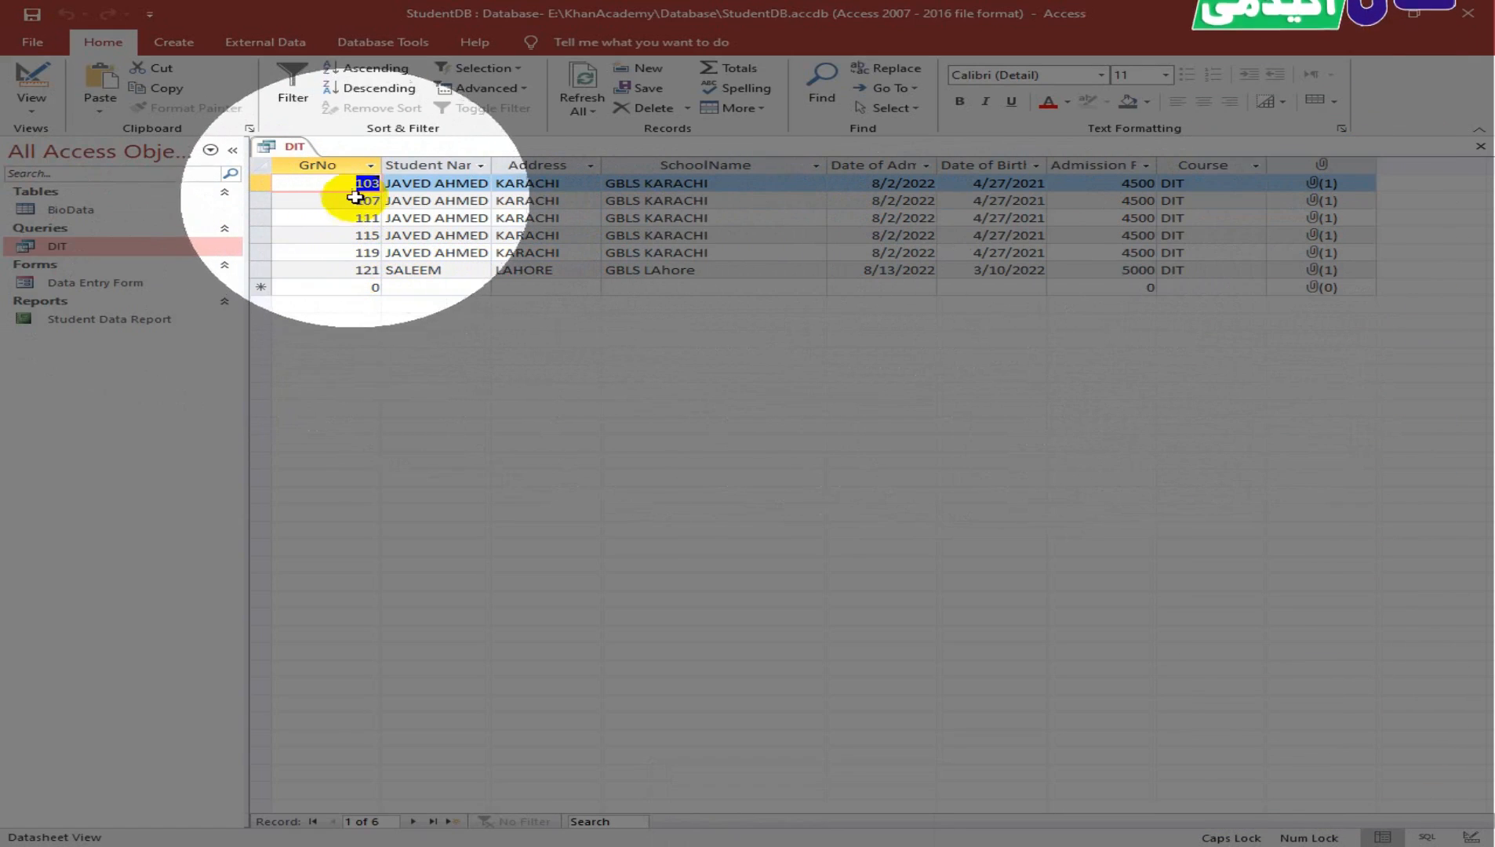
right_click(288, 146)
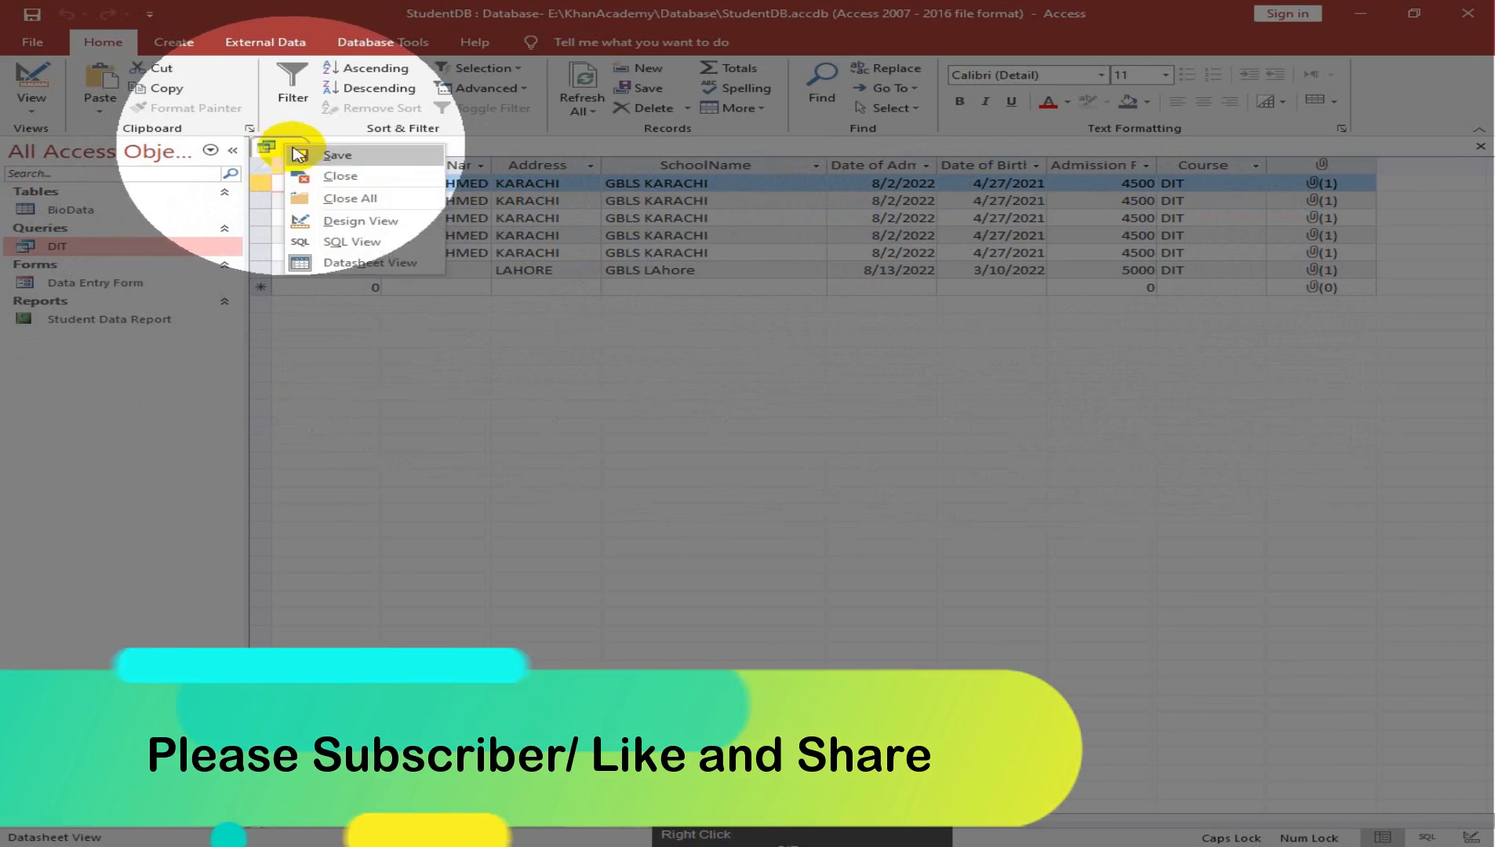
click(326, 173)
Step: Start the Report Wizard with the DIT query as source and add the GrNo and Student Name fields
click(177, 43)
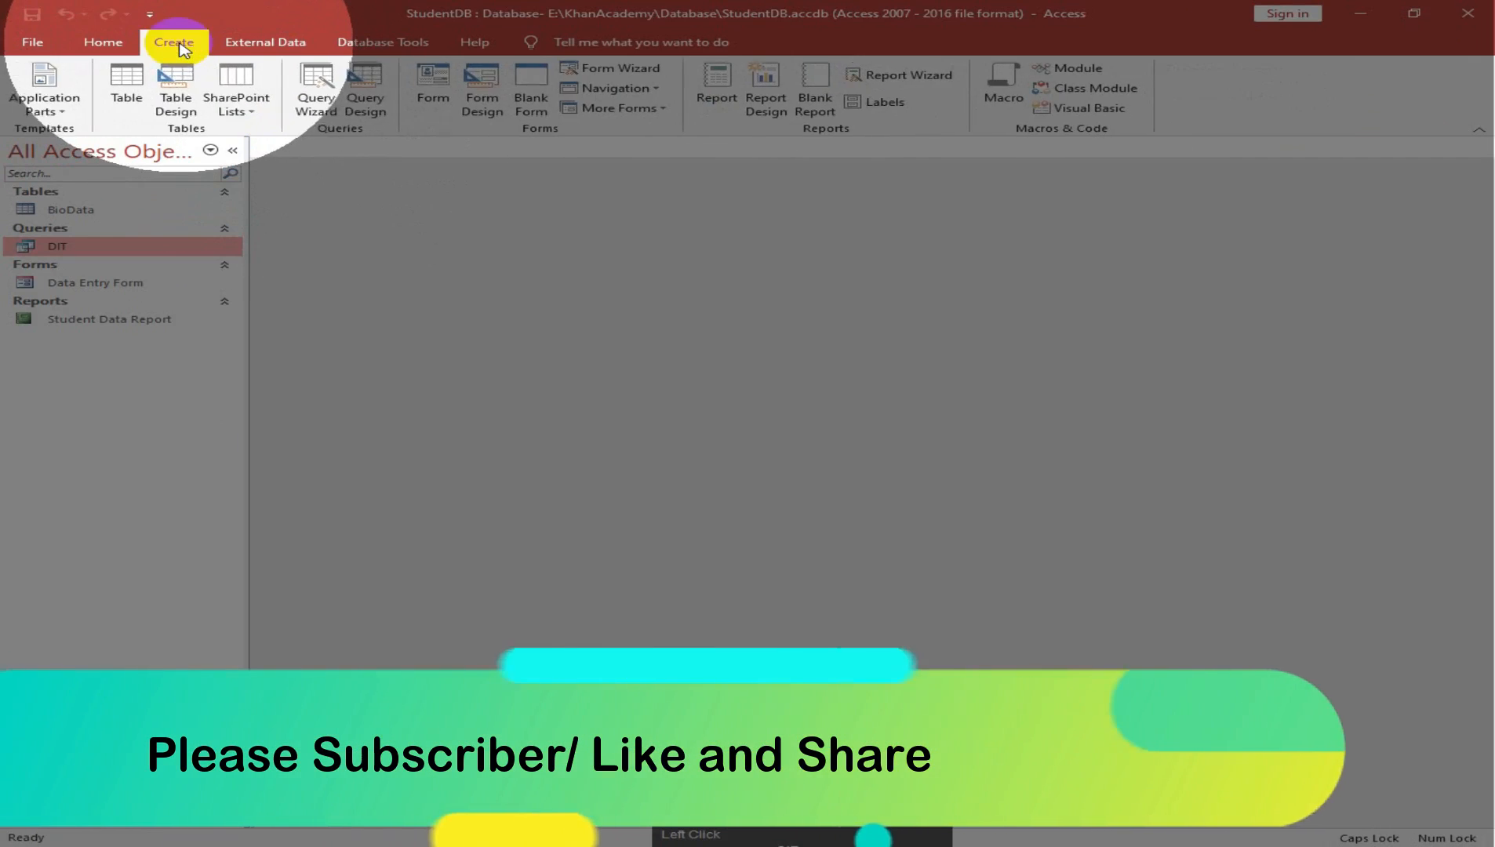
click(919, 79)
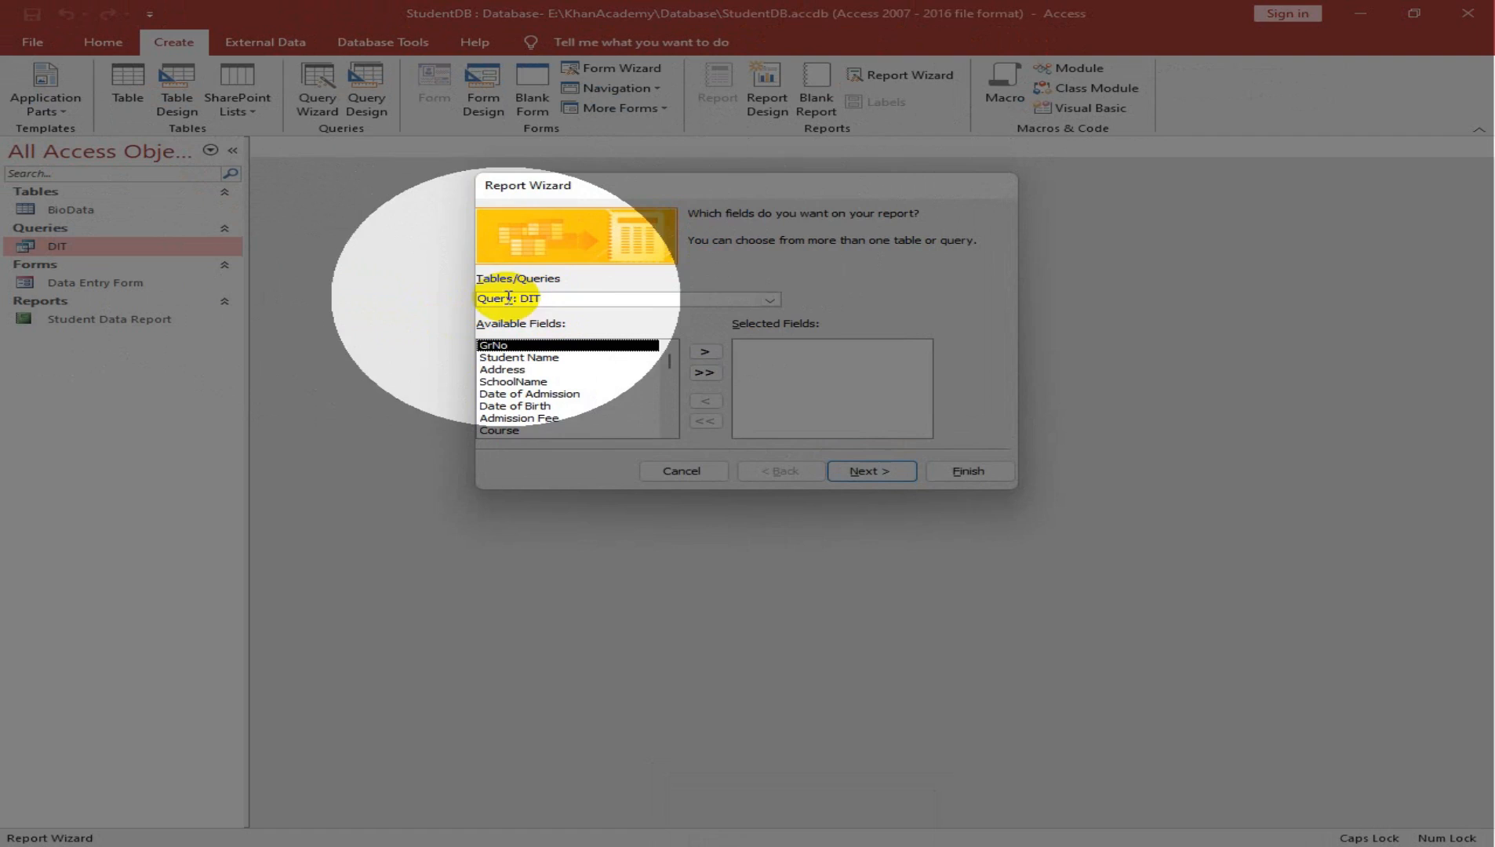
click(768, 300)
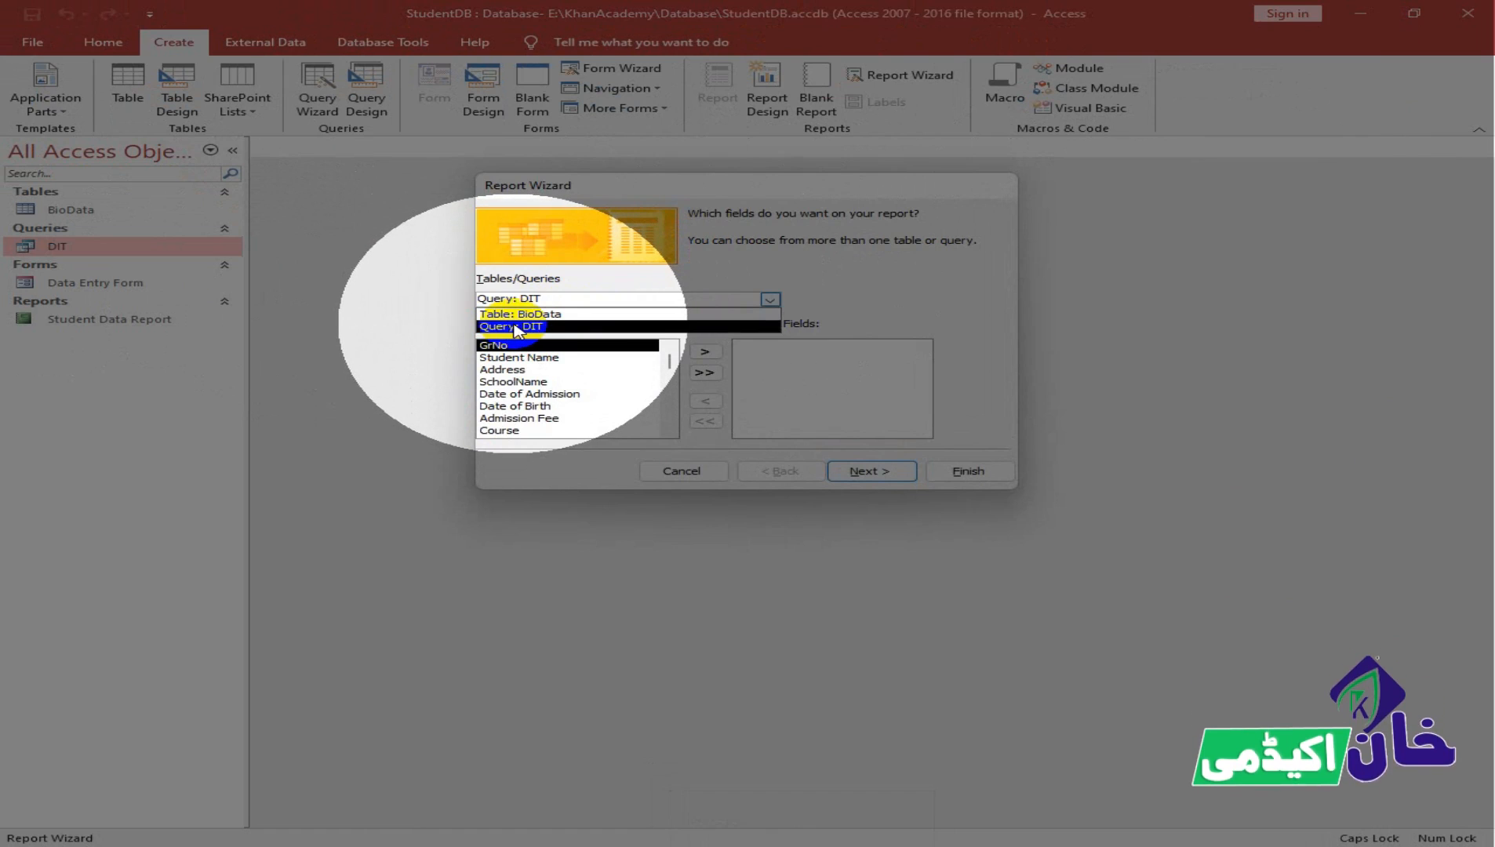
click(514, 327)
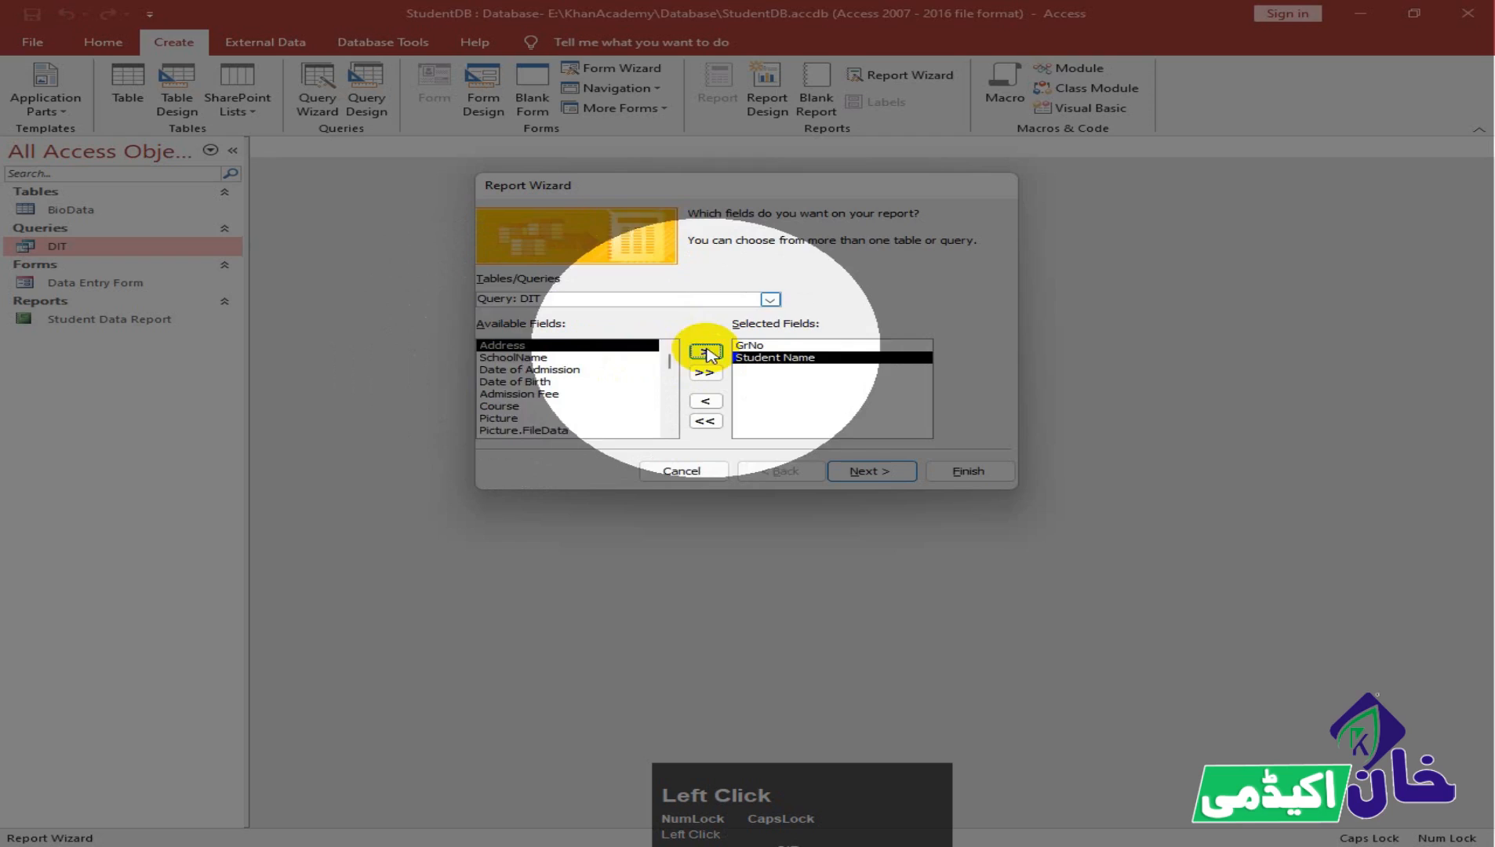
Step: Add SchoolName, Course and Picture to the report's selected fields and continue to the grouping options
click(515, 358)
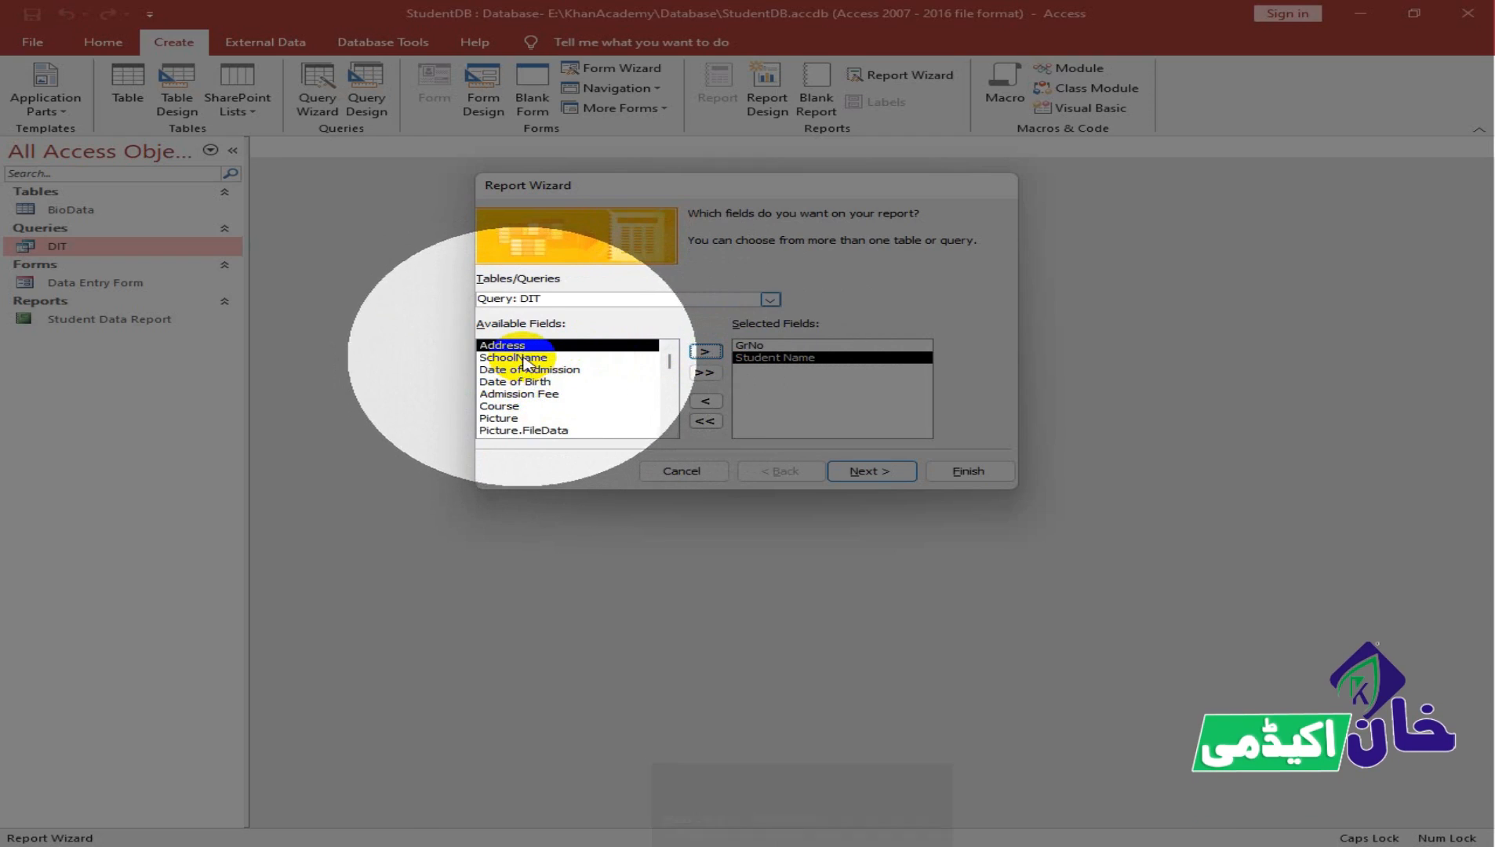
click(628, 394)
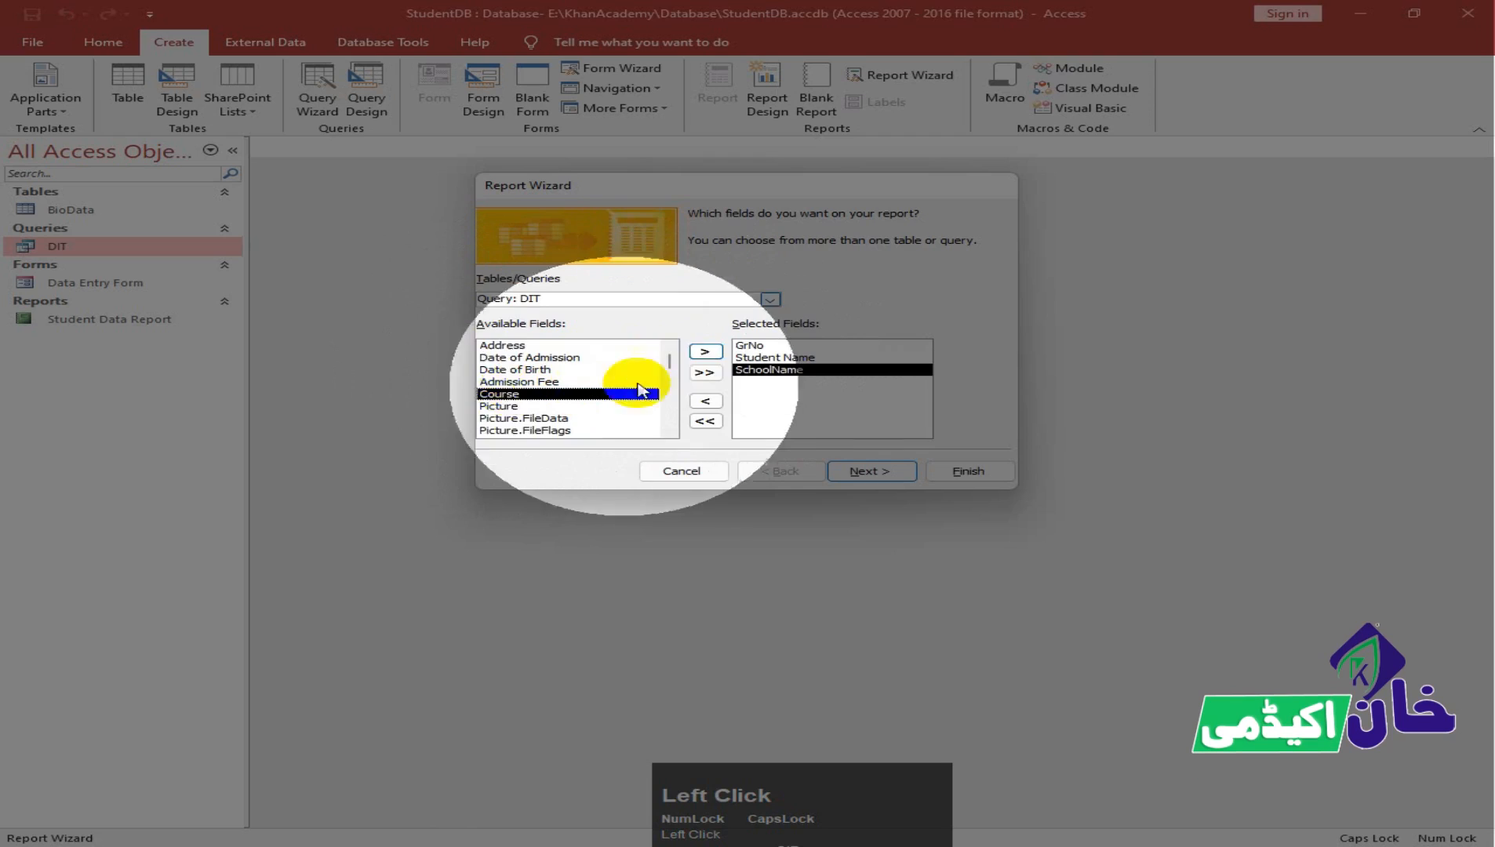
click(704, 353)
click(867, 470)
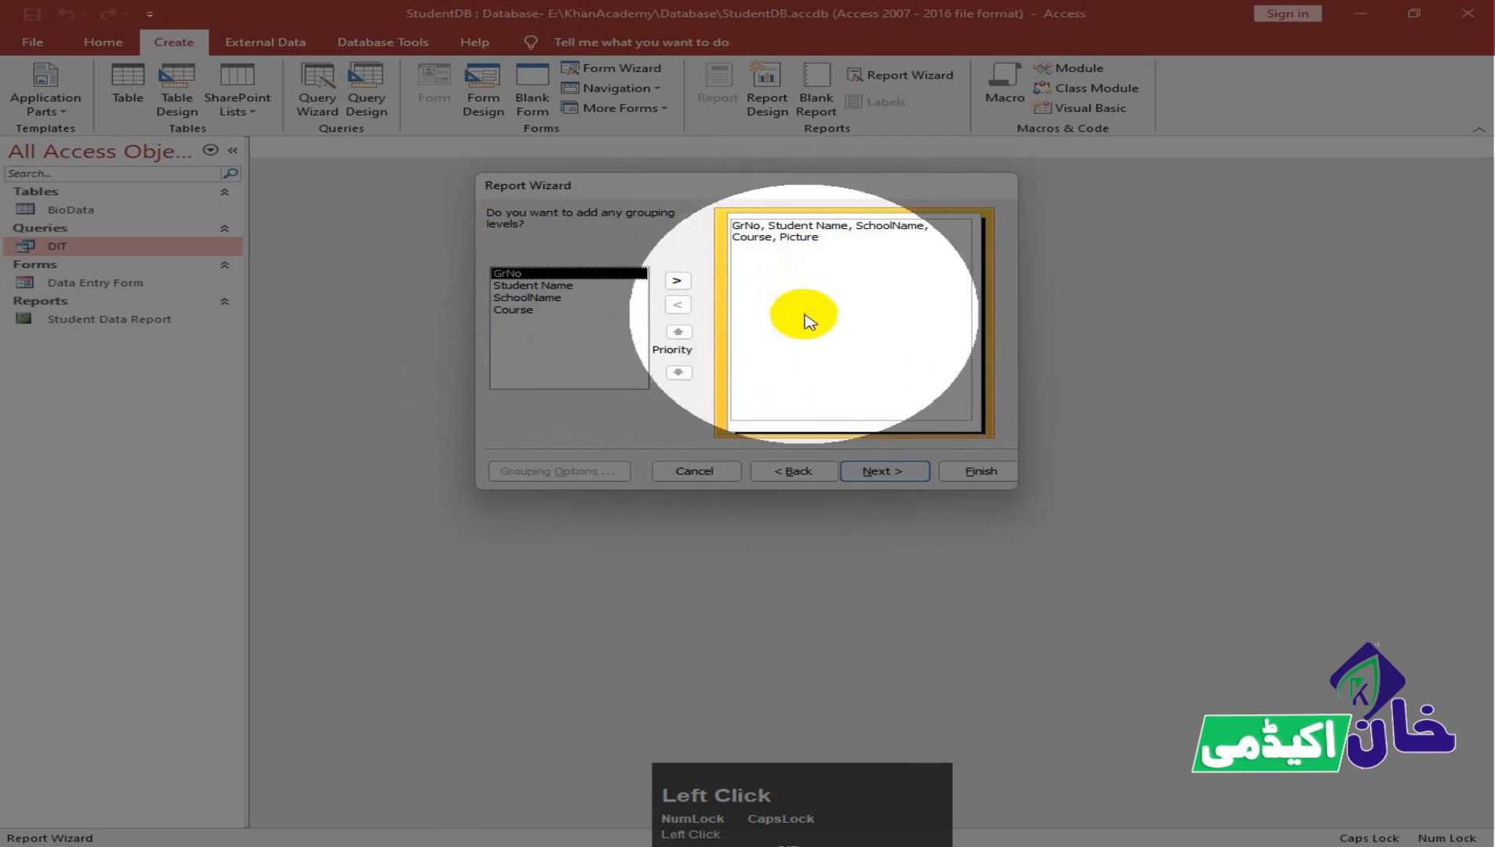
Step: Complete the report without grouping or sorting, using the Tabular layout in Portrait orientation and the title DIT Report
click(887, 473)
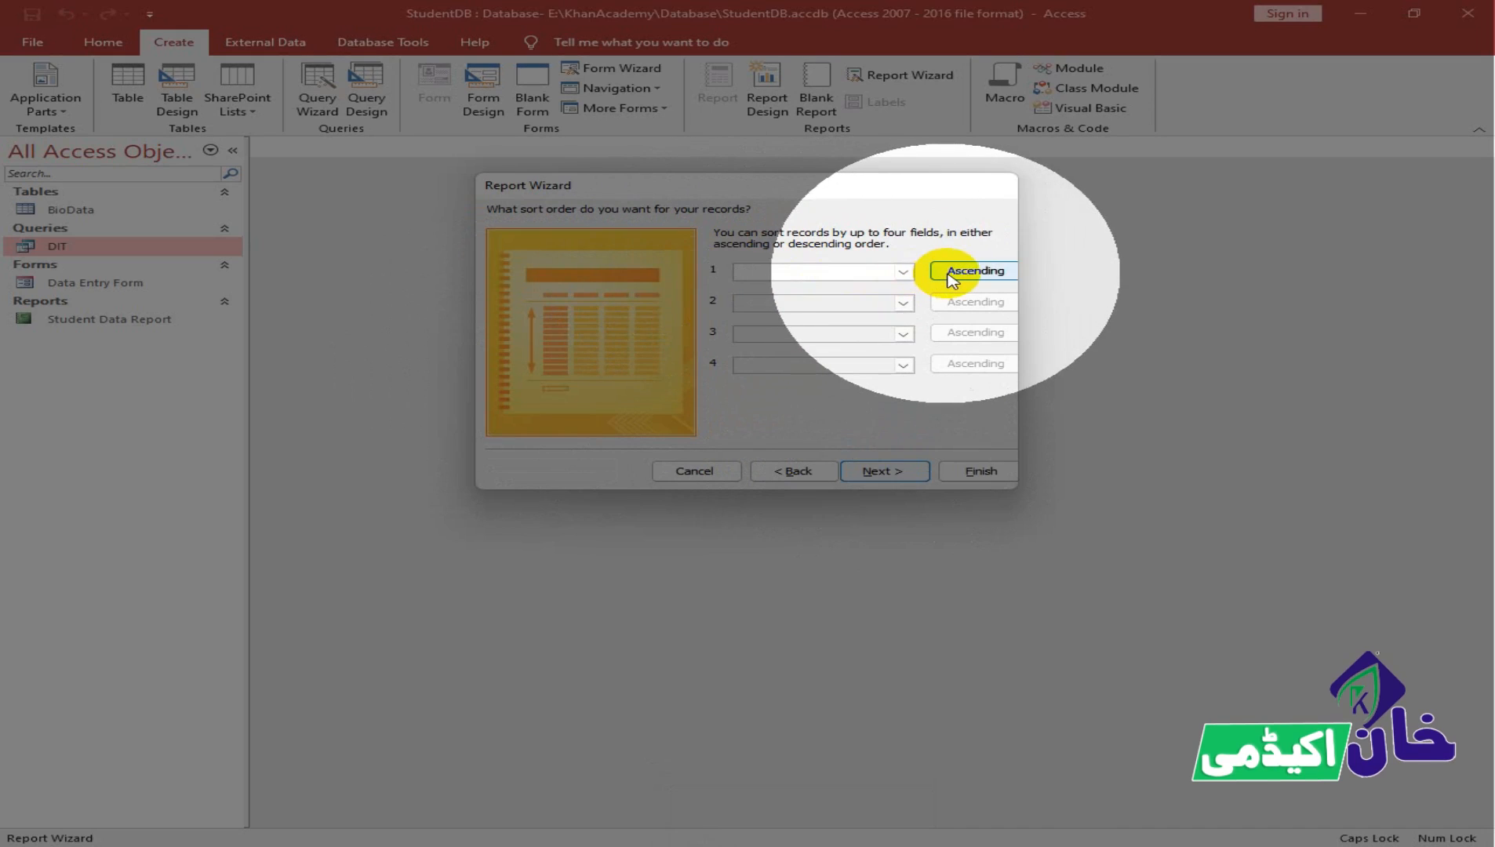
click(893, 472)
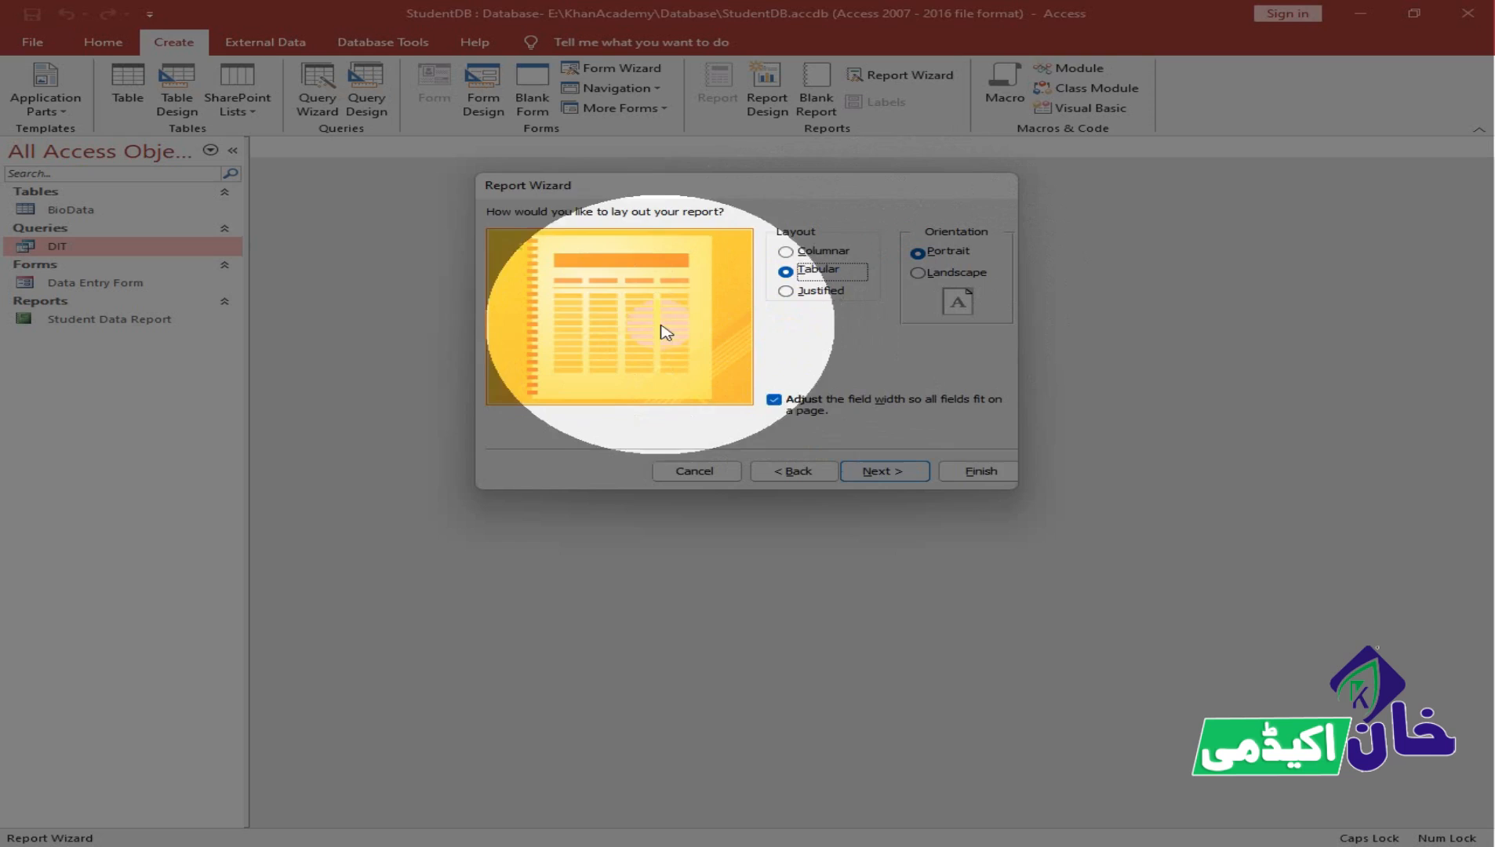
click(883, 471)
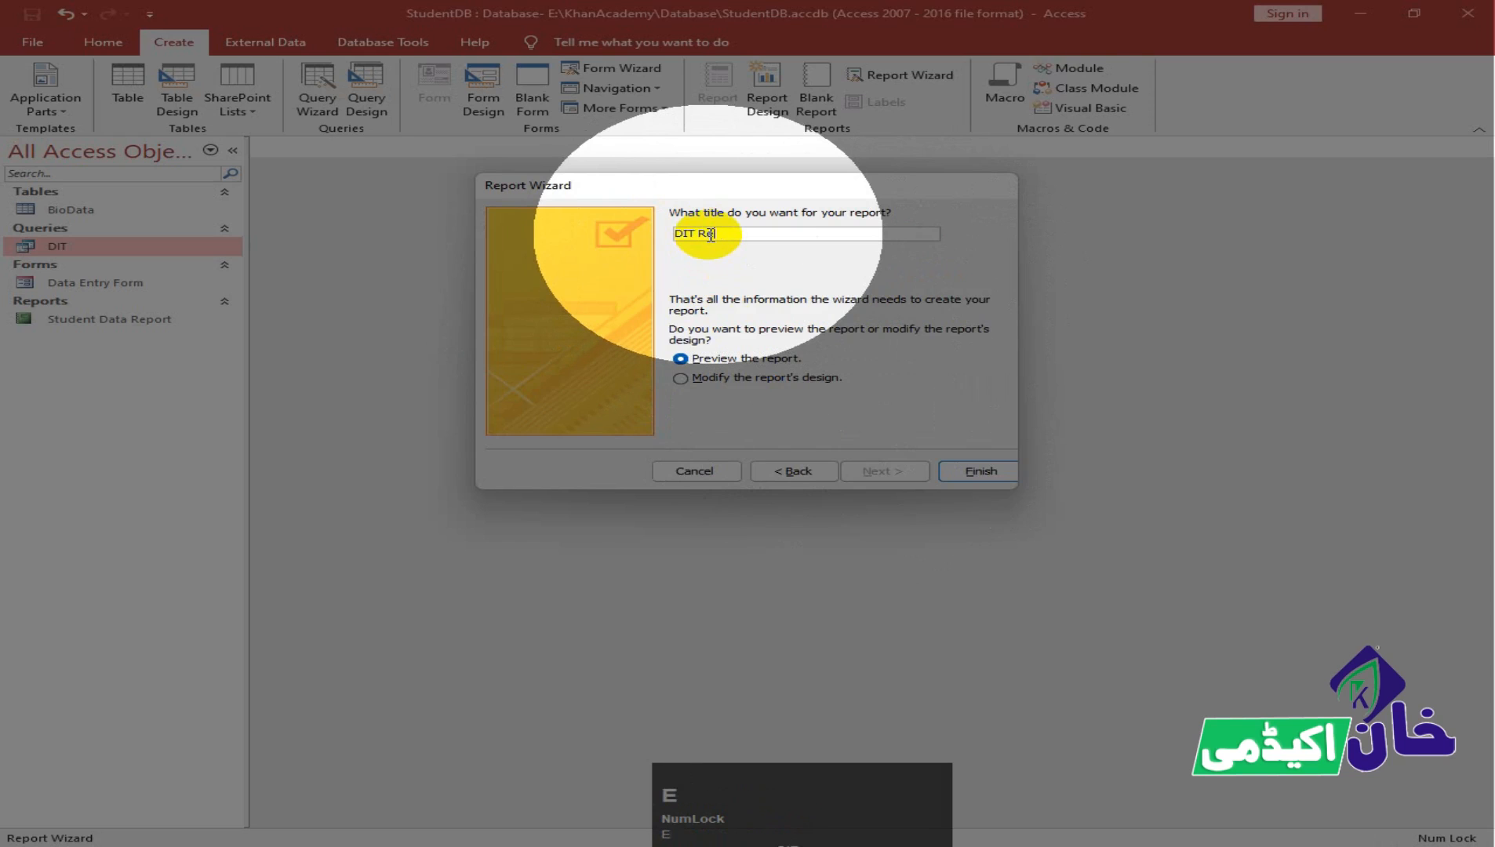
click(975, 474)
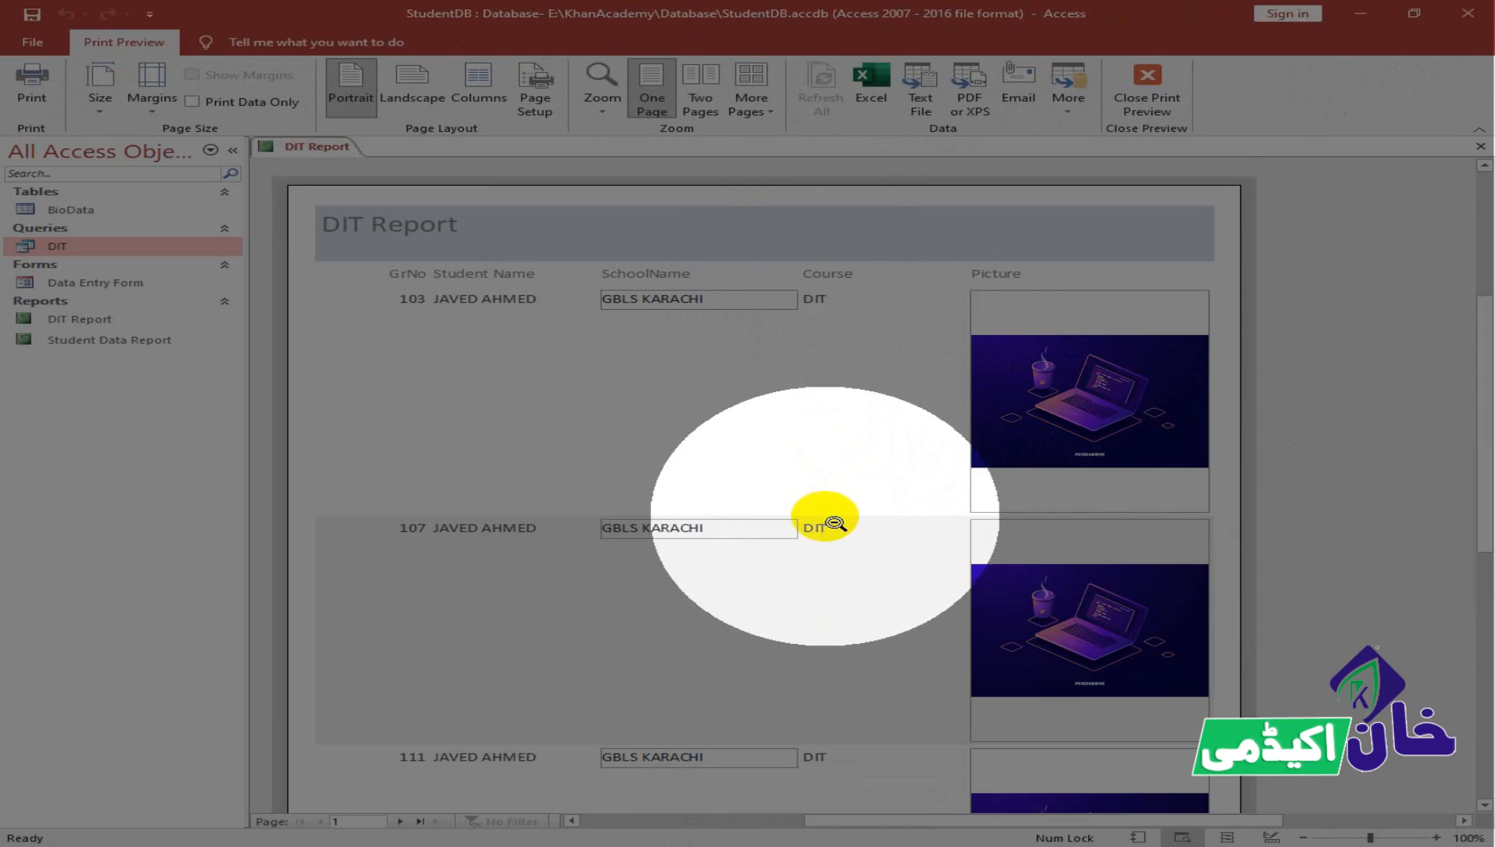
Step: Review the records in the DIT Report preview and switch the report to Design View
scroll(831, 524, down, 3)
scroll(834, 525, down, 4)
scroll(831, 518, up, 8)
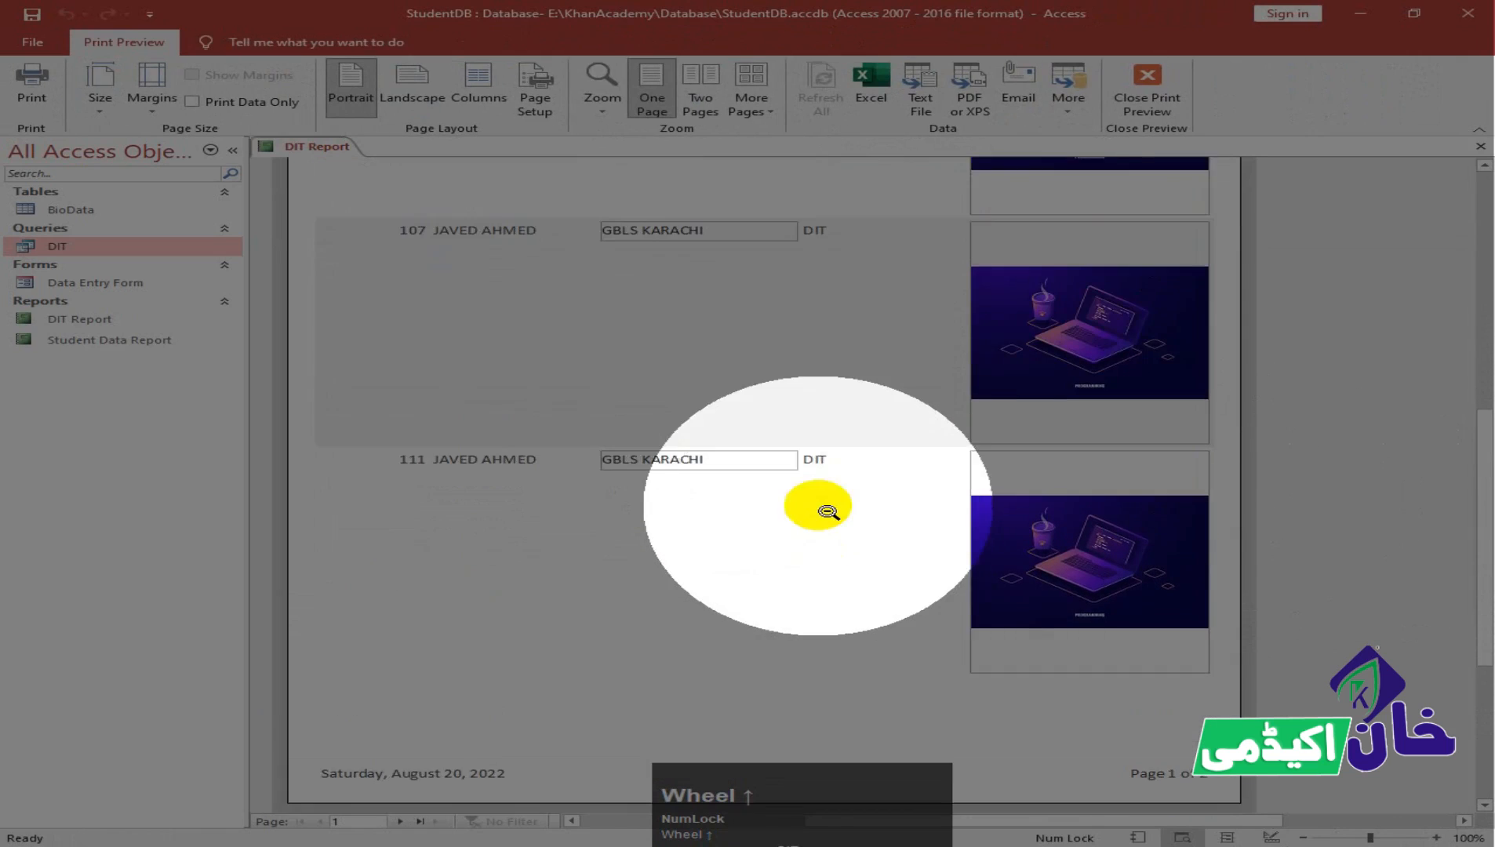
scroll(816, 498, up, 2)
scroll(785, 471, down, 2)
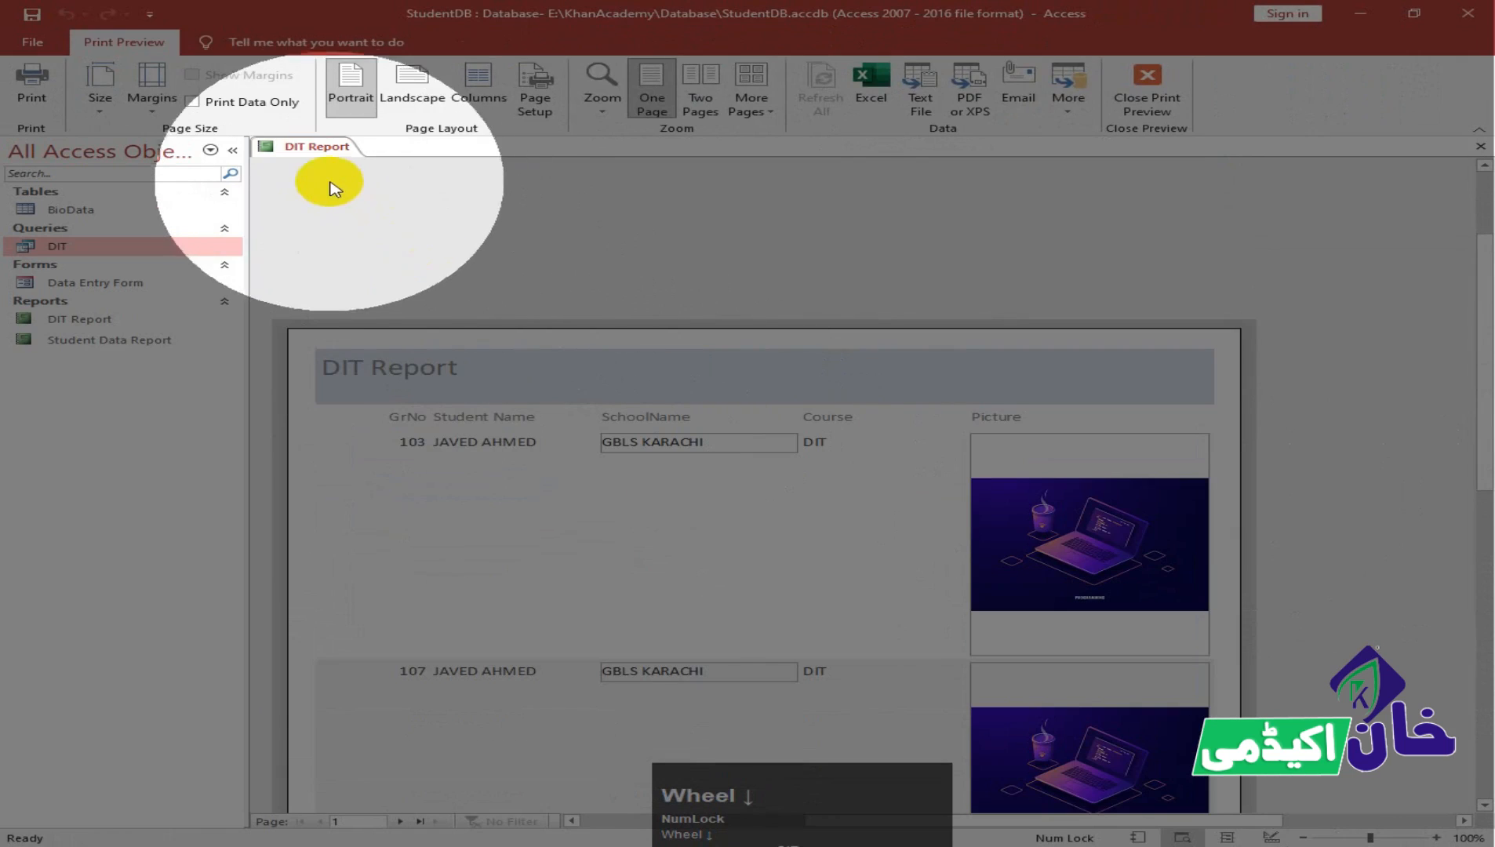
right_click(312, 152)
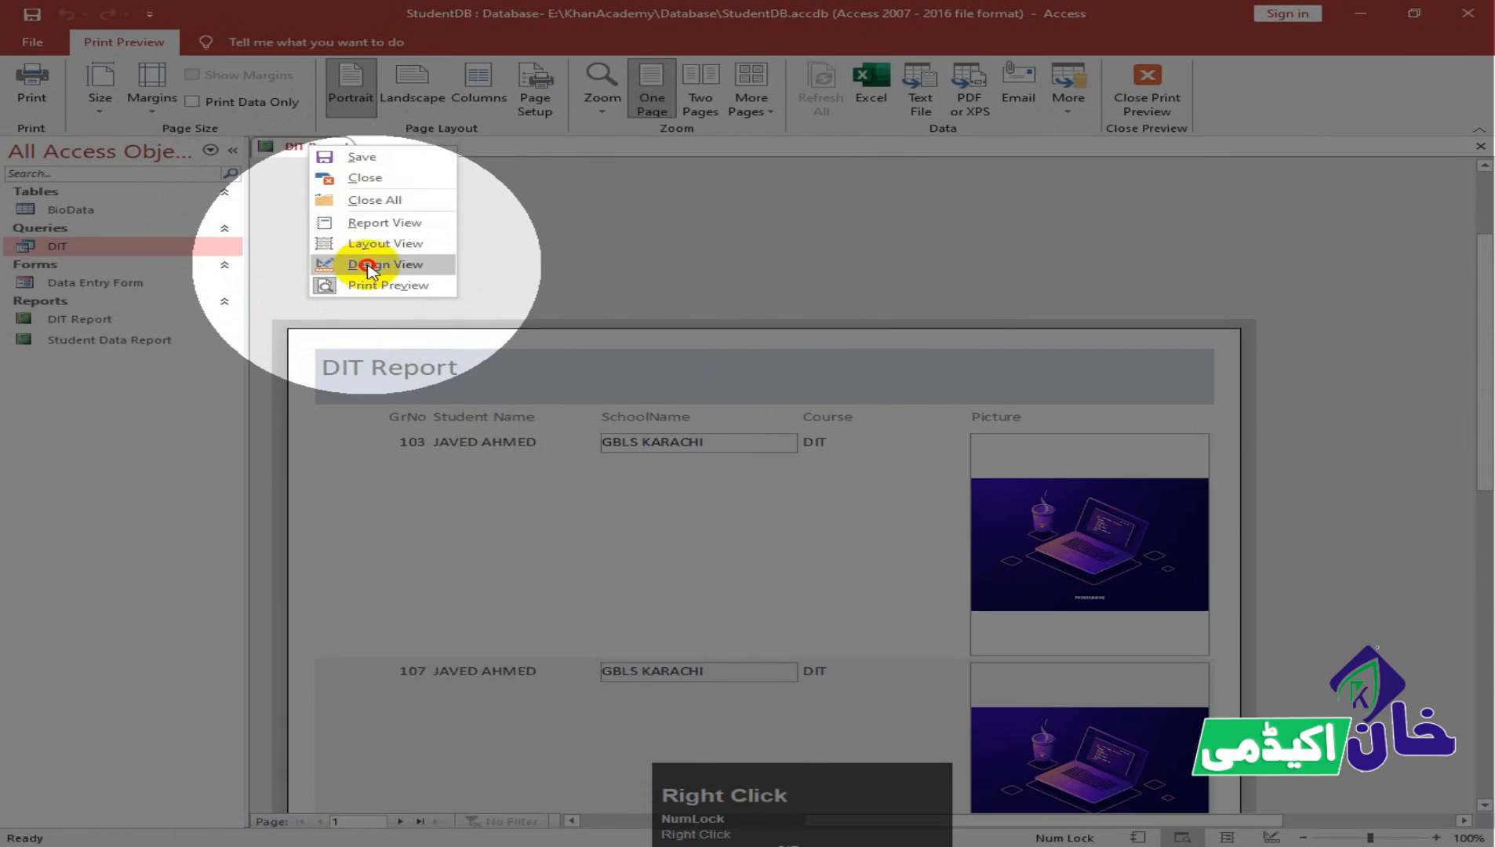
click(322, 264)
Step: Shrink the Picture field, narrow its header label to match, and shorten the Detail section to fit it
click(1001, 468)
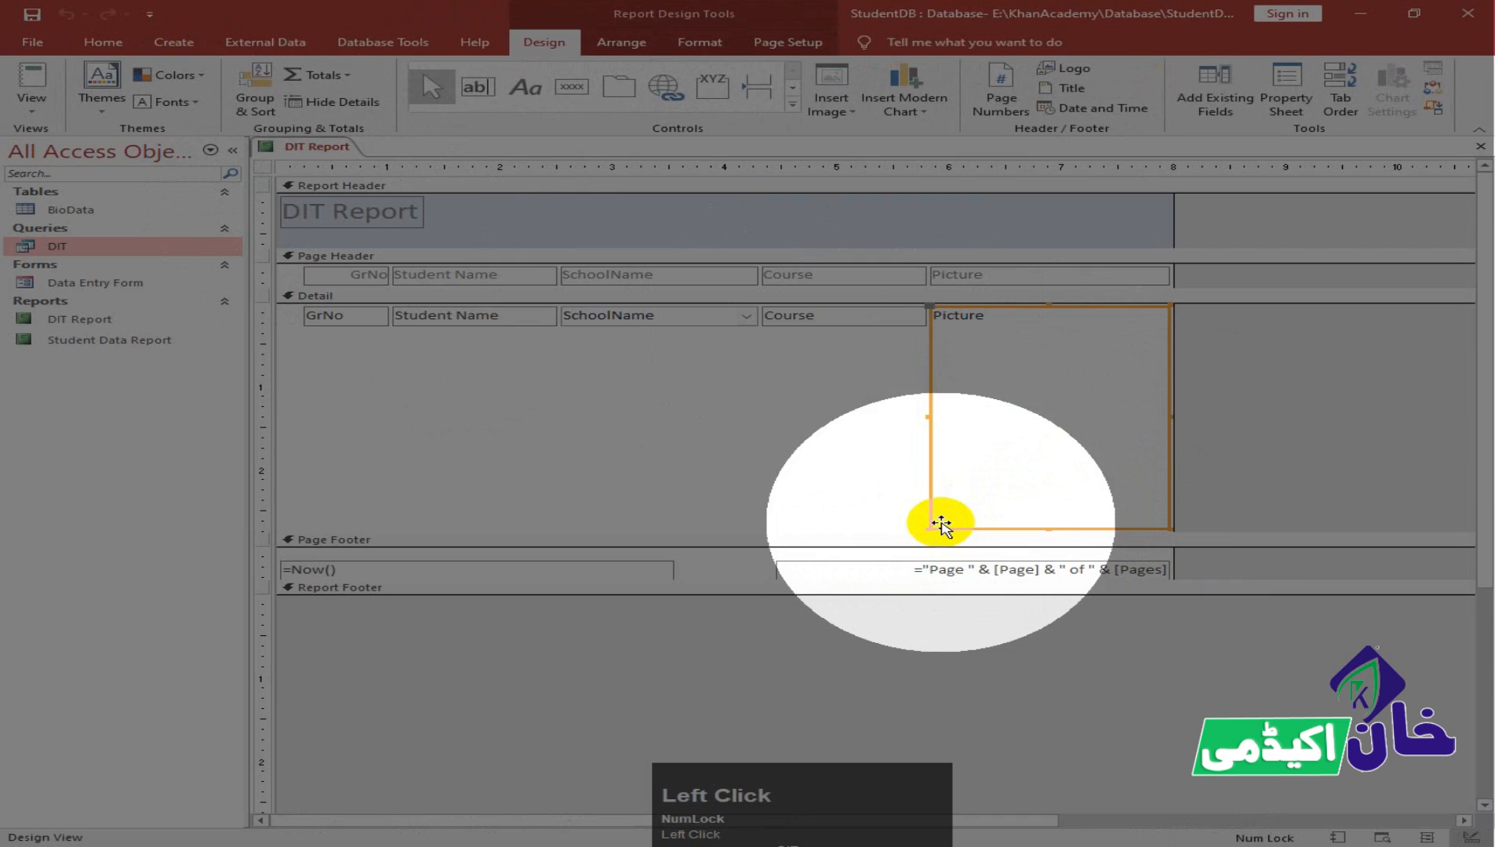
drag(931, 526, 1052, 385)
click(930, 280)
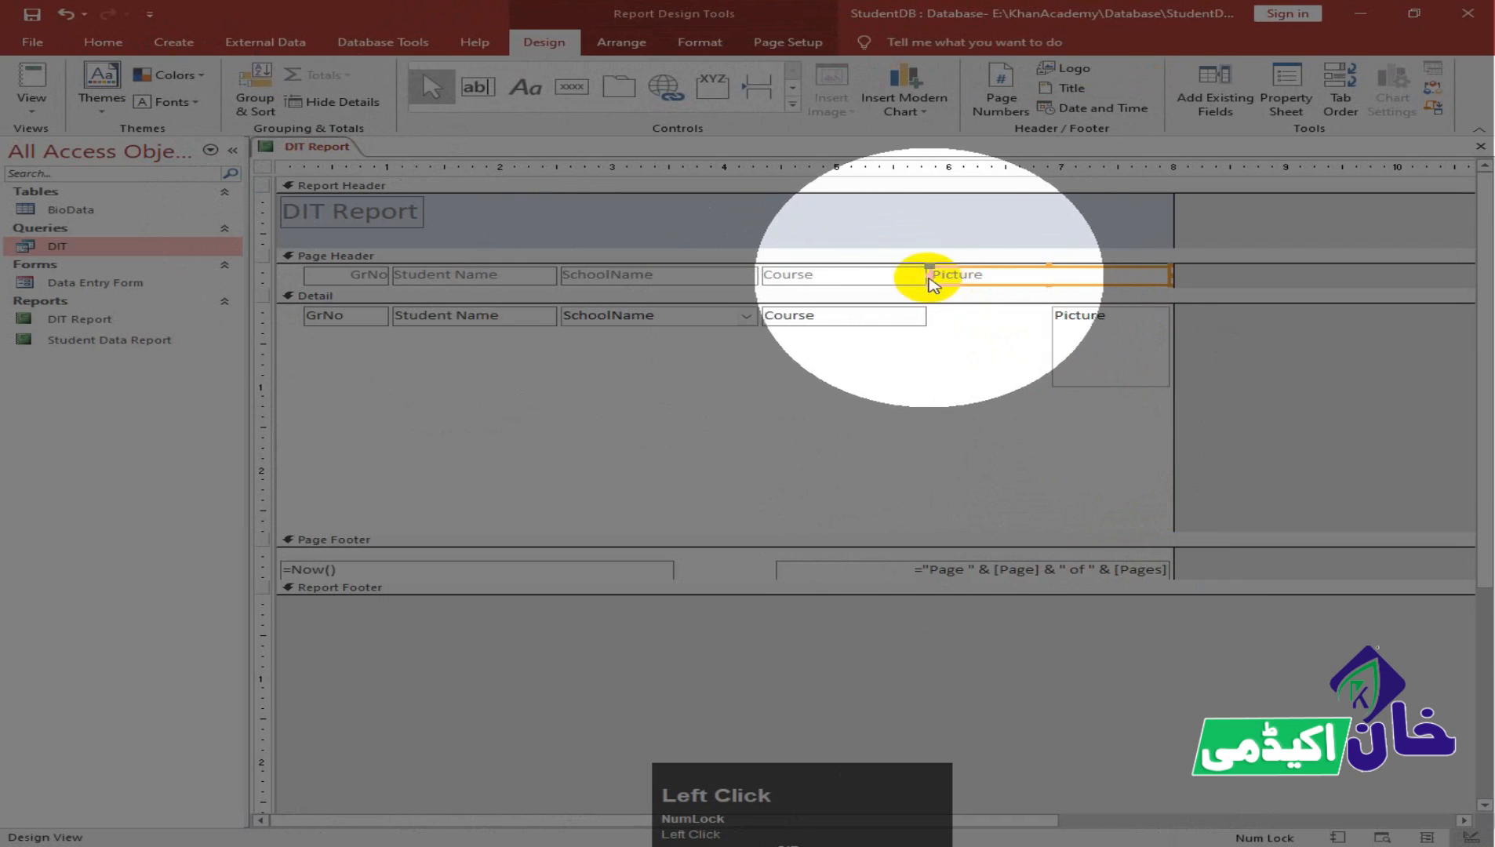
drag(930, 274, 1046, 282)
drag(817, 528, 824, 390)
Step: Lower the GrNo, Student Name, SchoolName and Course fields in the Detail section and shift the Course column with its label toward Picture
drag(338, 345, 840, 321)
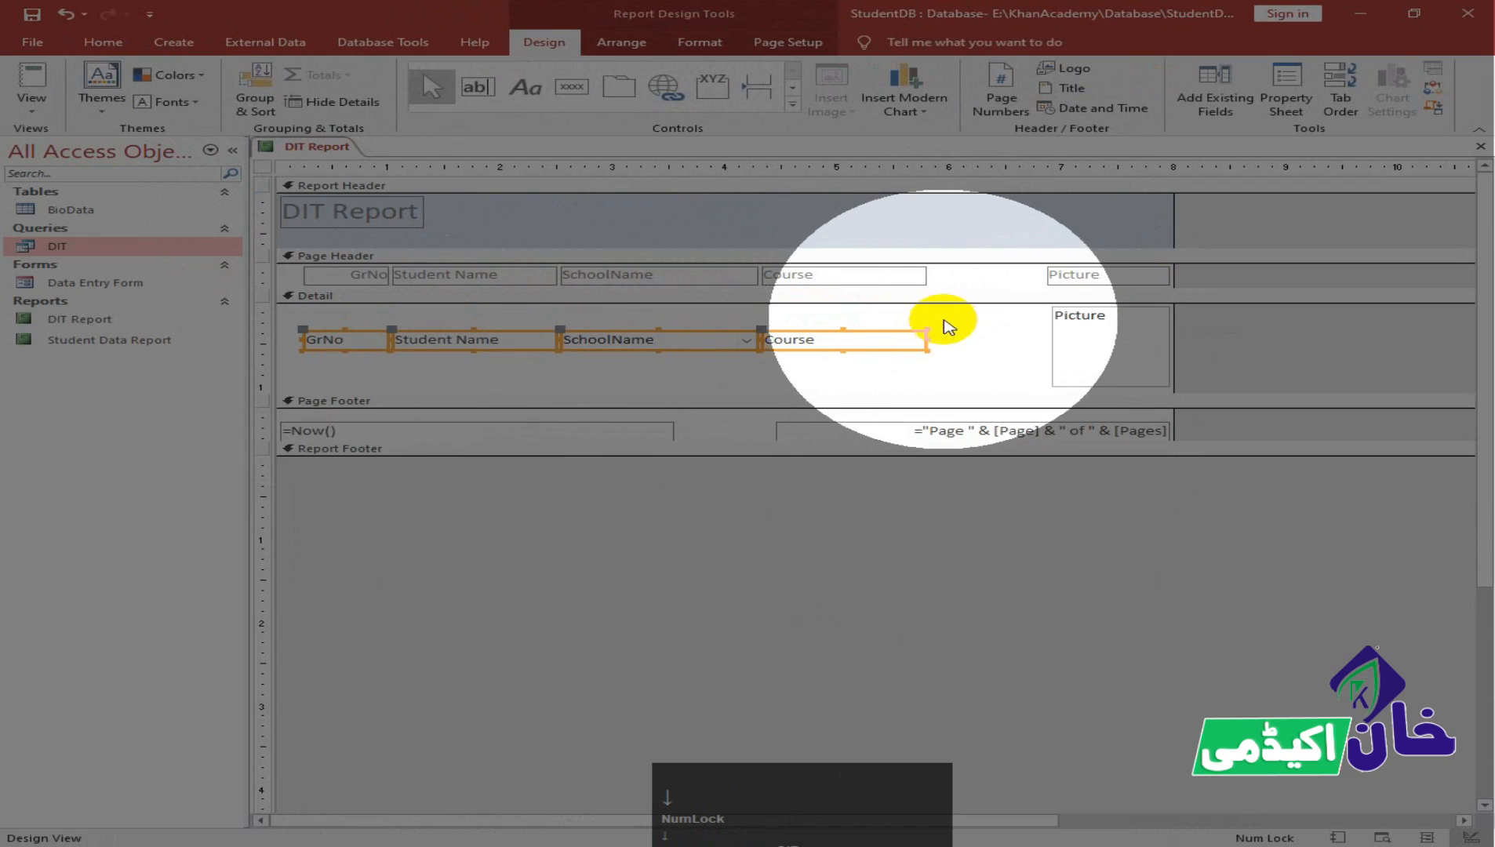
click(780, 308)
drag(847, 366, 826, 275)
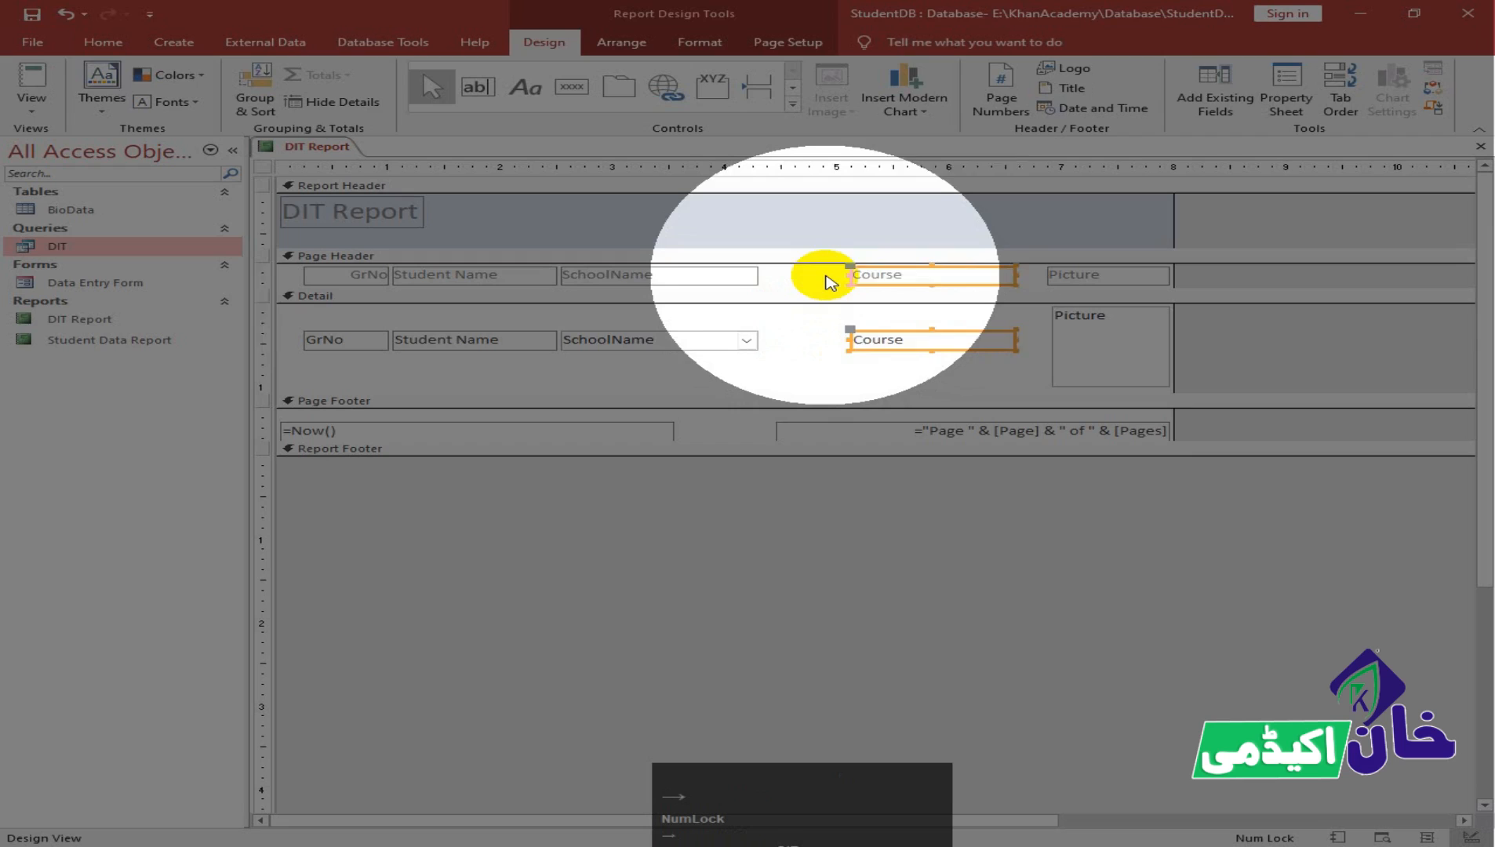
Step: Respace the remaining columns with their labels by widening SchoolName toward Course, shifting GrNo to the left and extending Student Name toward GrNo
drag(690, 373, 853, 274)
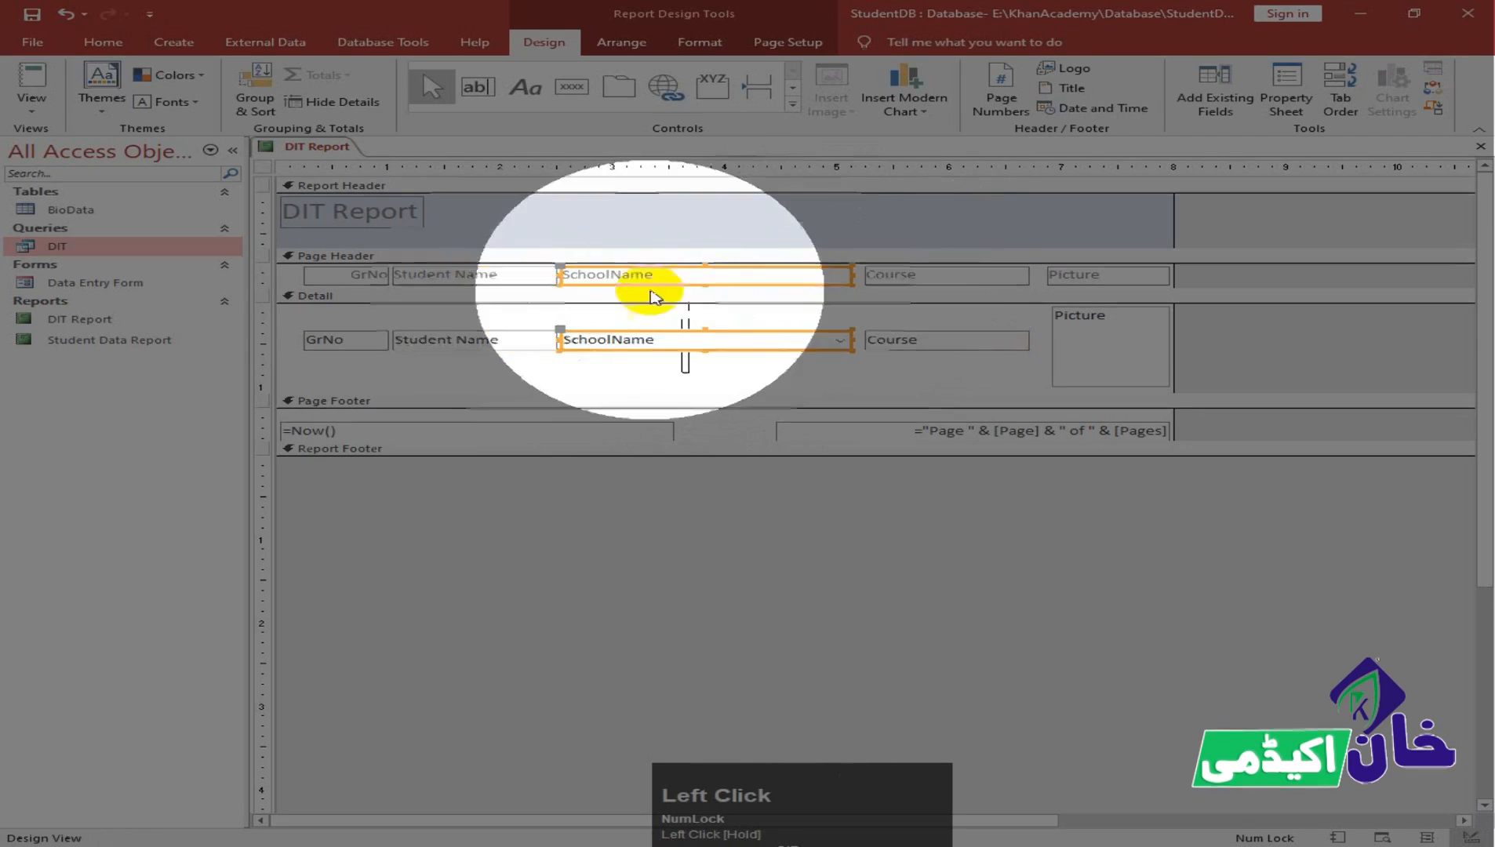
drag(339, 365, 337, 269)
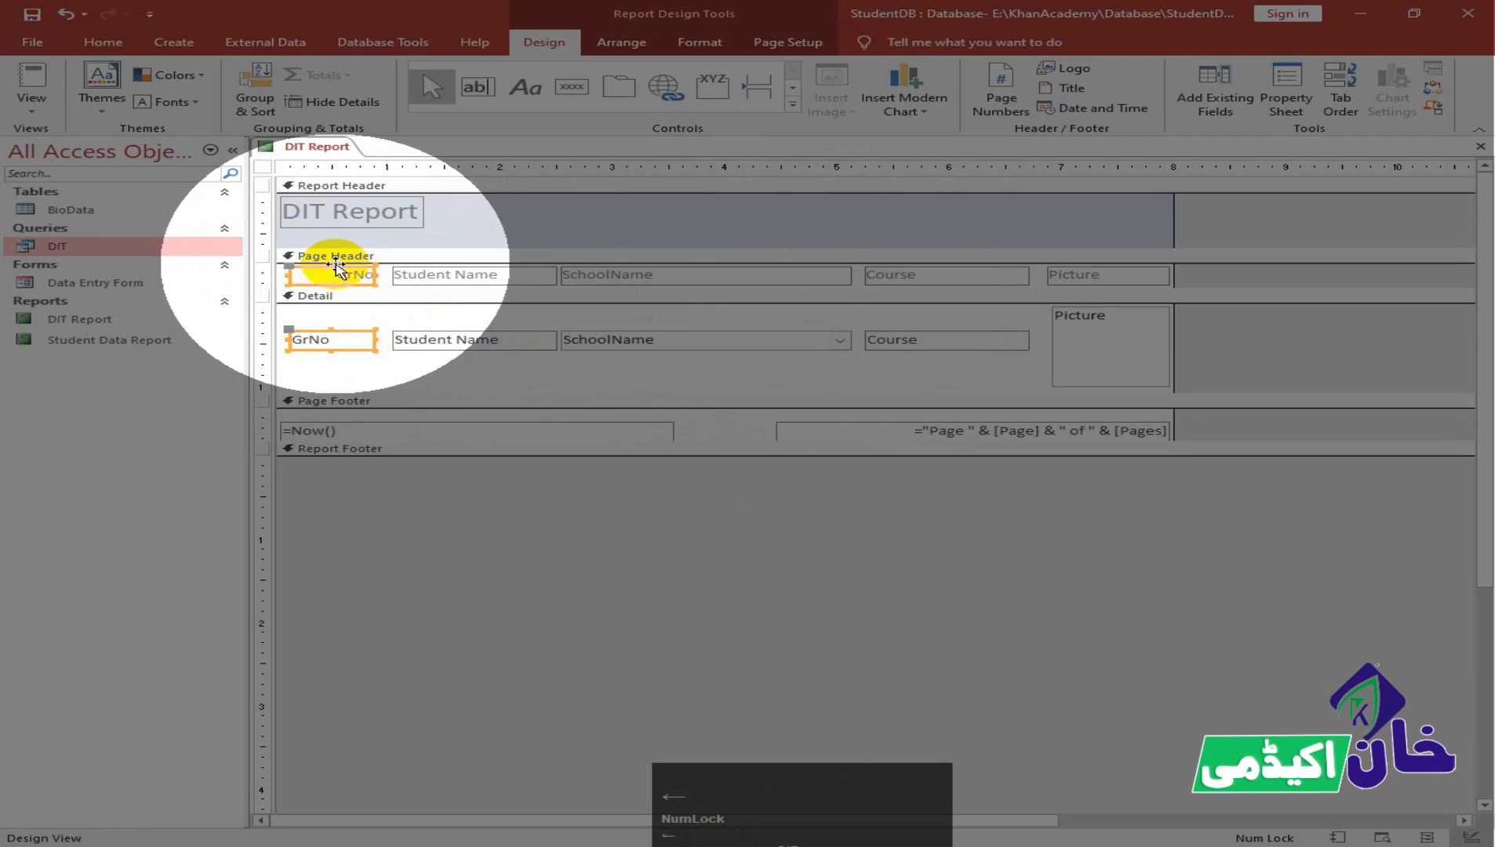
drag(439, 357, 416, 271)
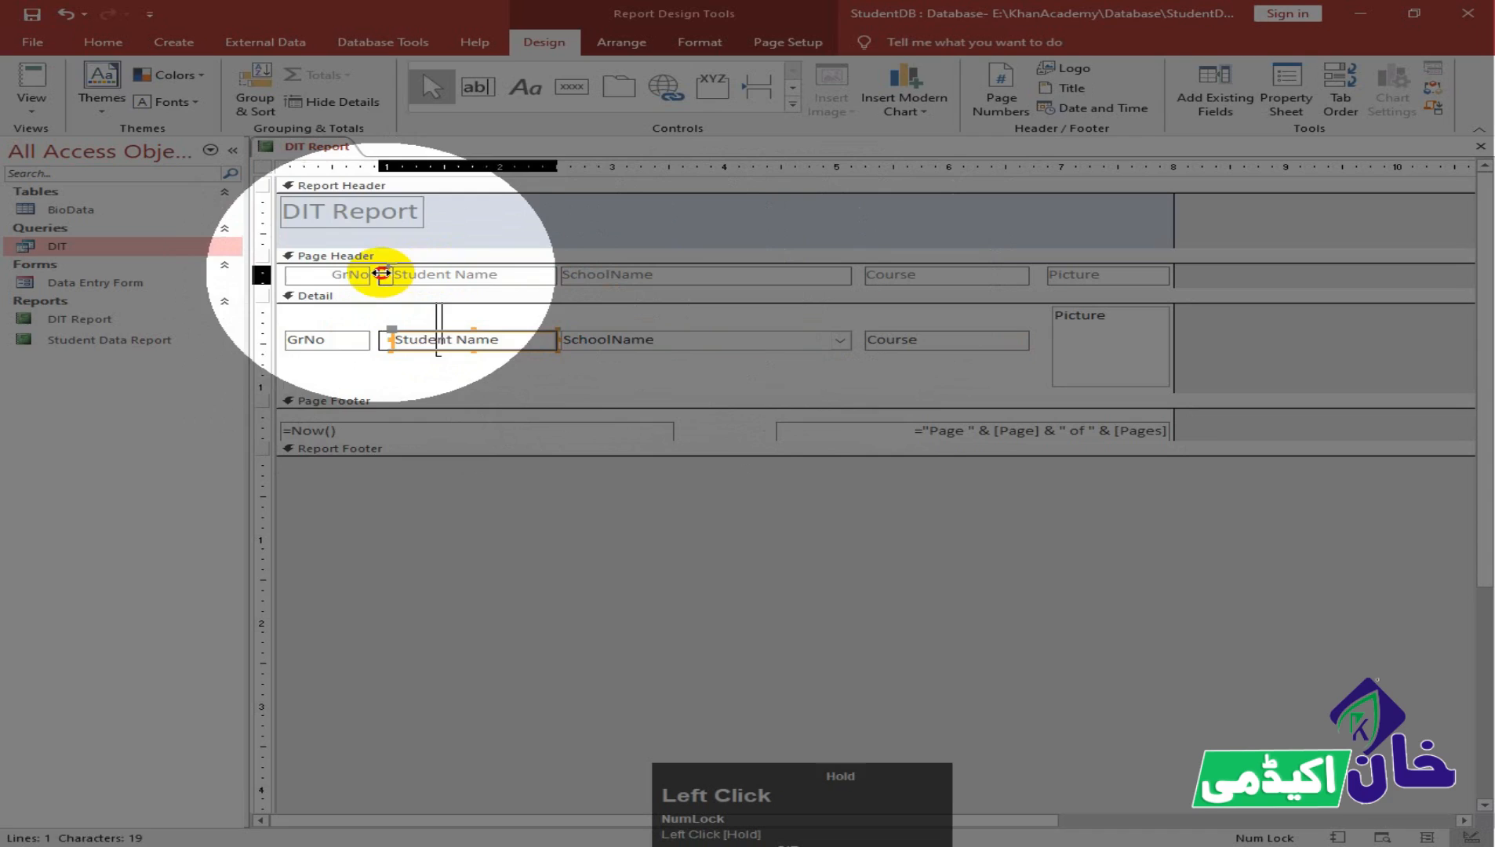
drag(382, 273, 377, 274)
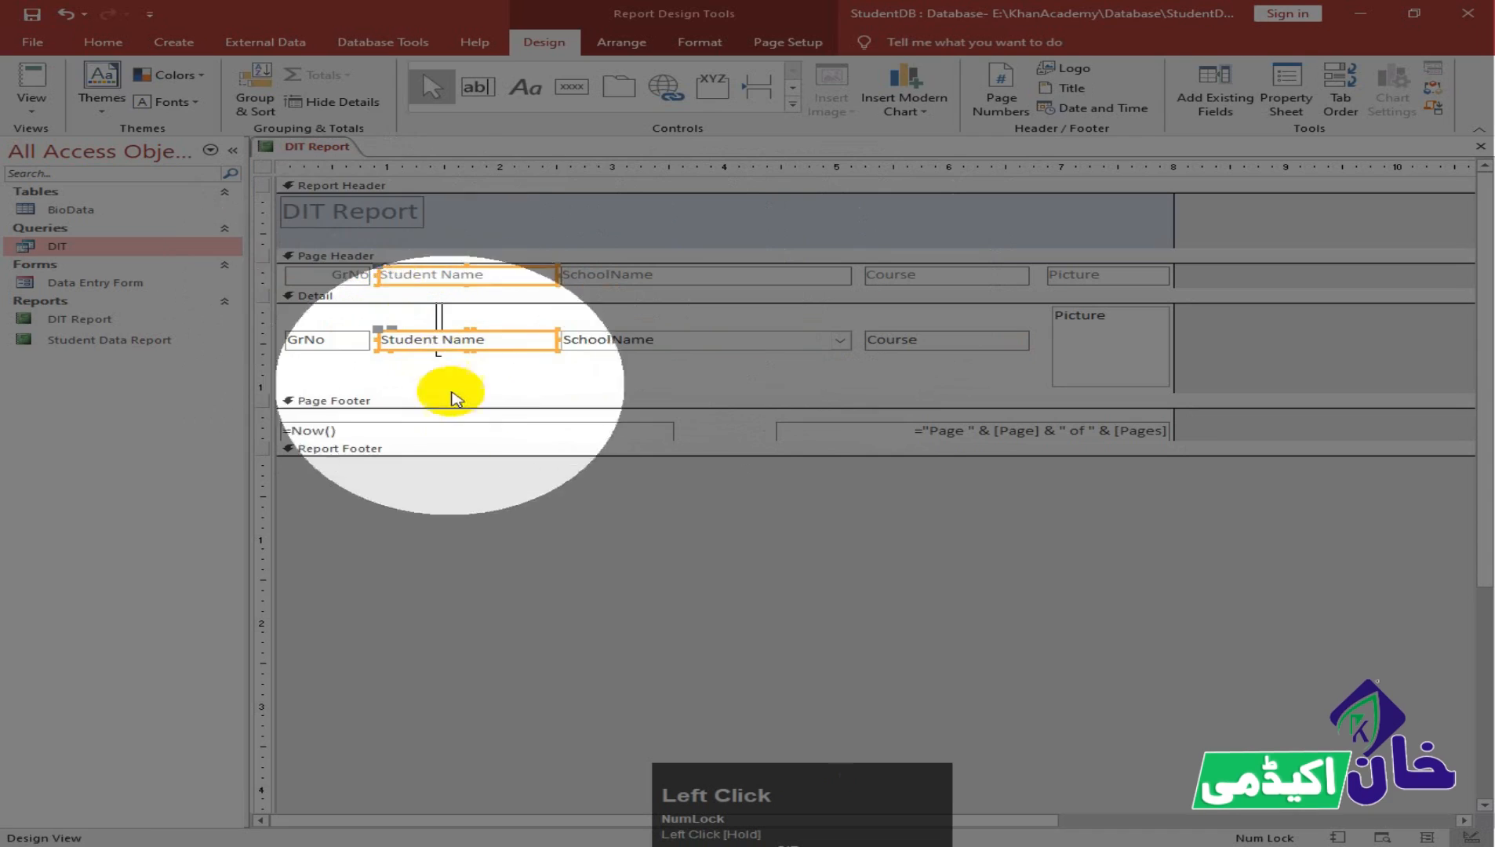
Step: Display the DIT Report in Report View and check the adjusted layout across all student records
click(33, 77)
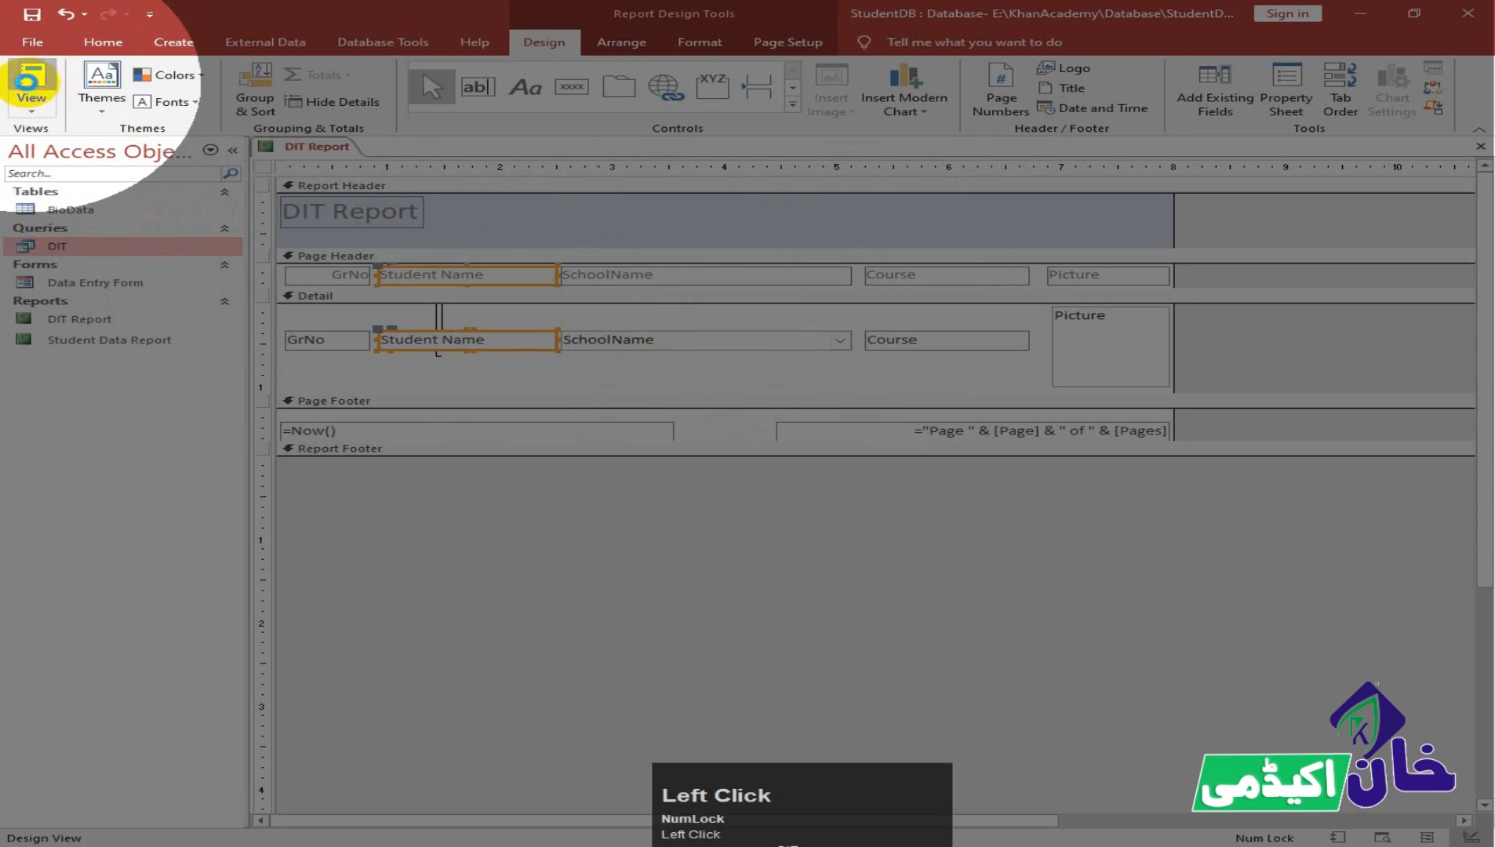
scroll(869, 455, down, 3)
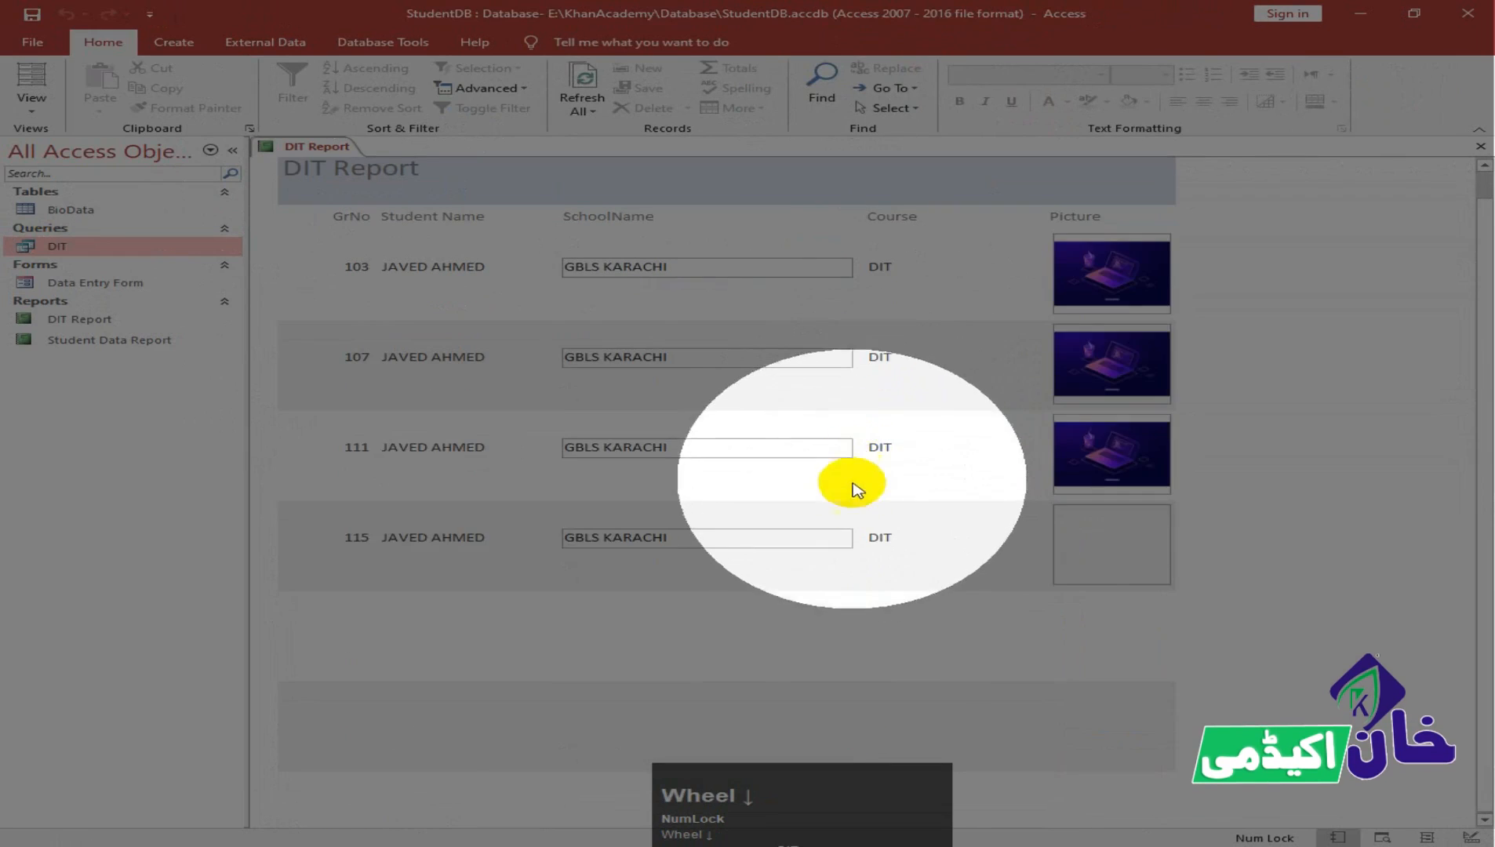
scroll(855, 501, up, 2)
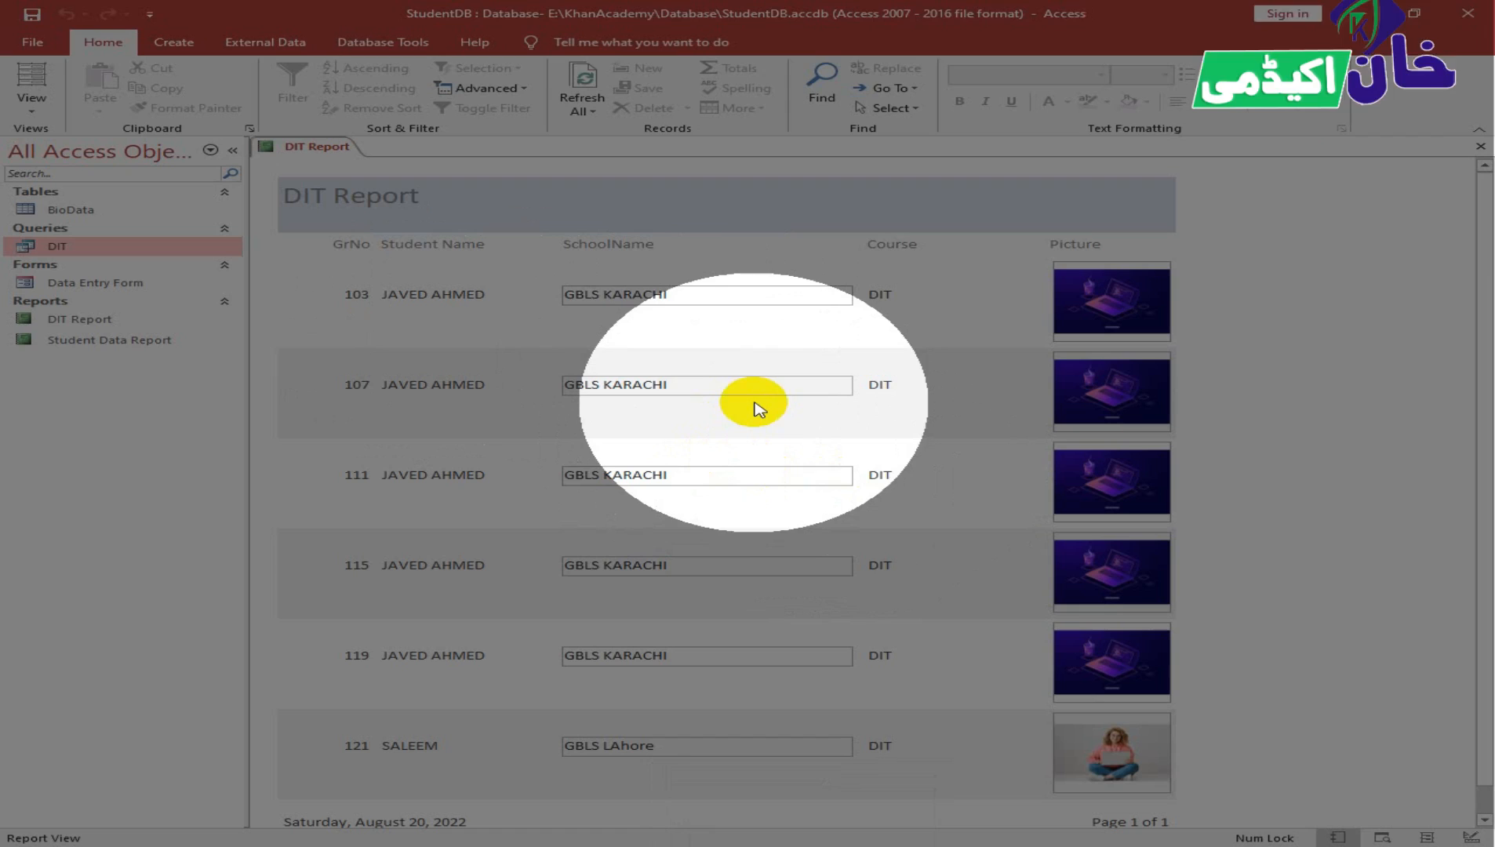
key(F8)
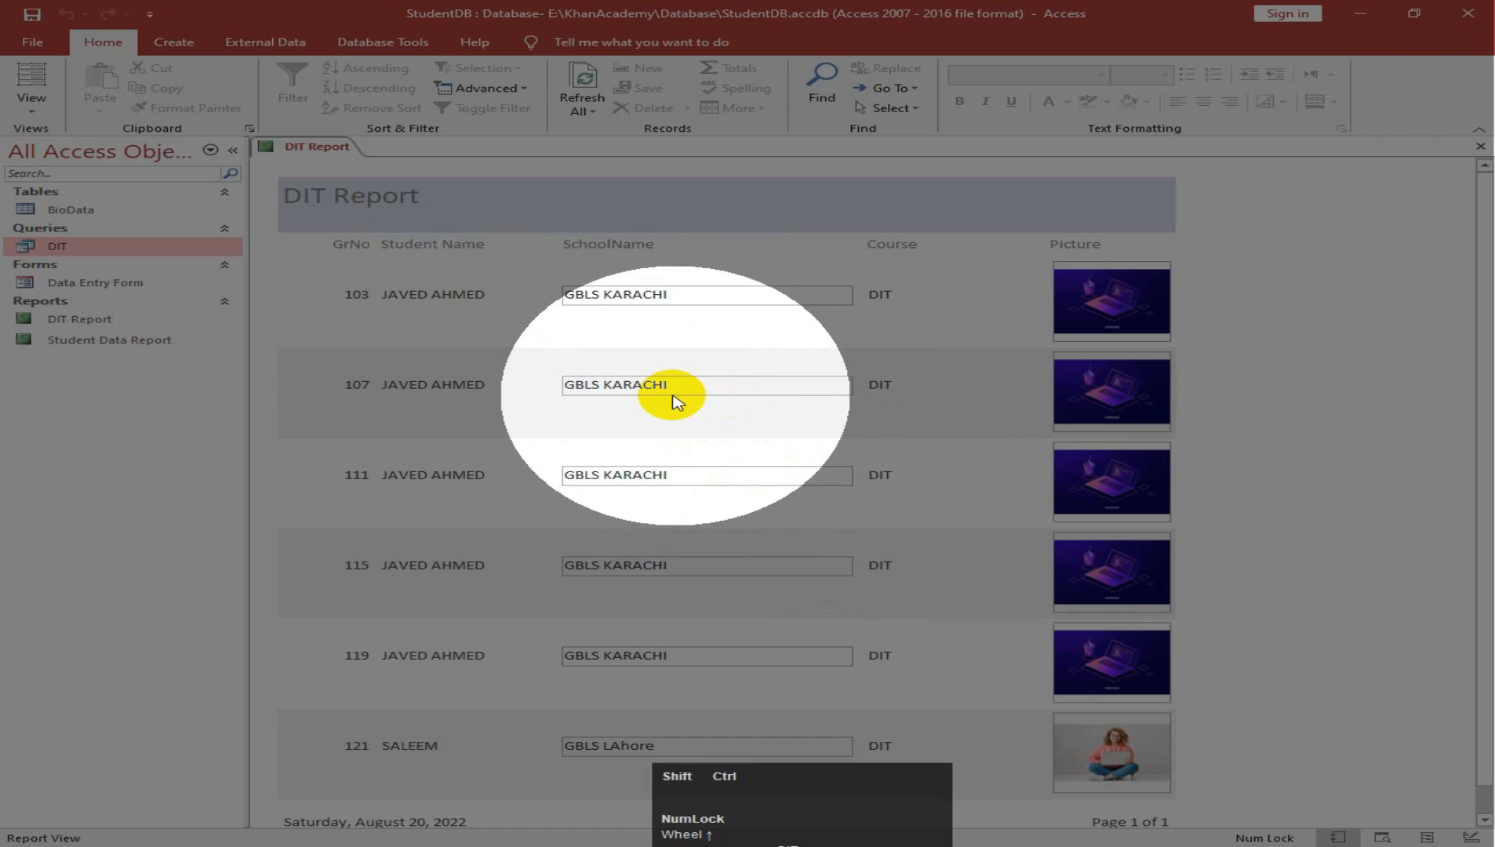